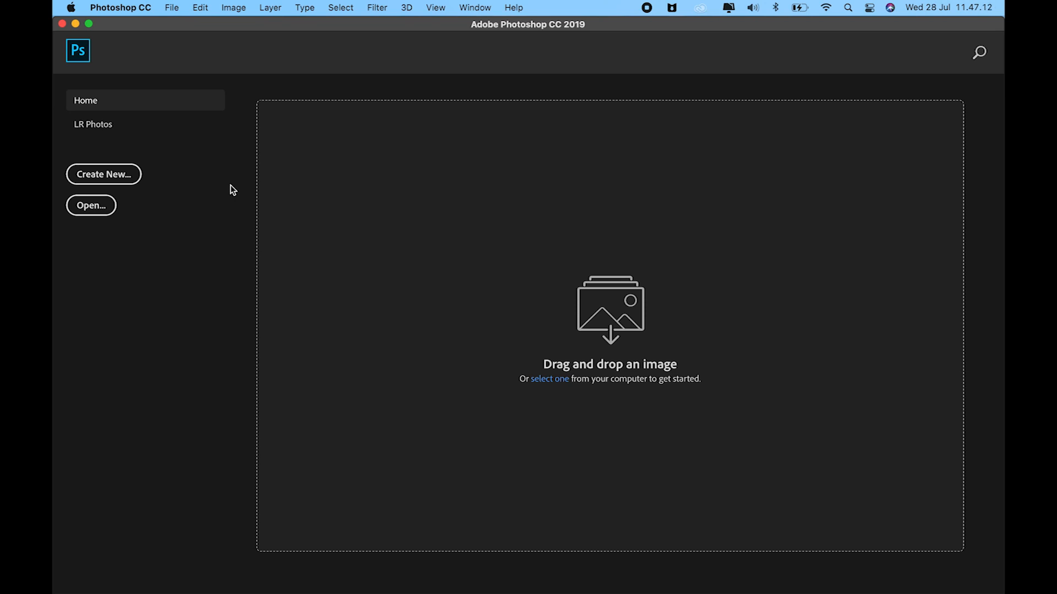
Start a new document from the mobile iPhone X preset and switch its size units to centimeters
left_click(127, 181)
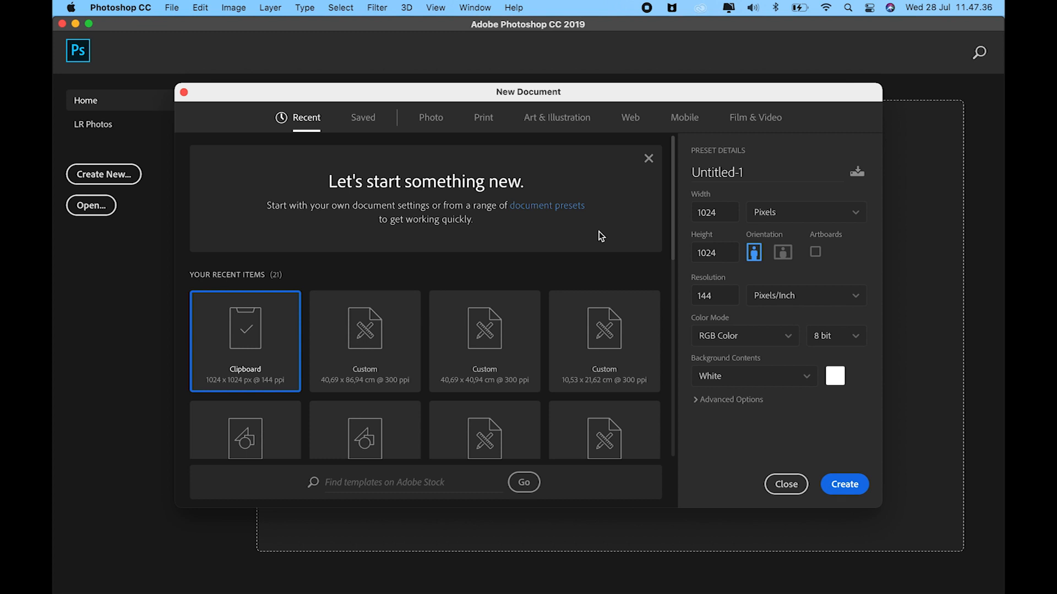
left_click(682, 121)
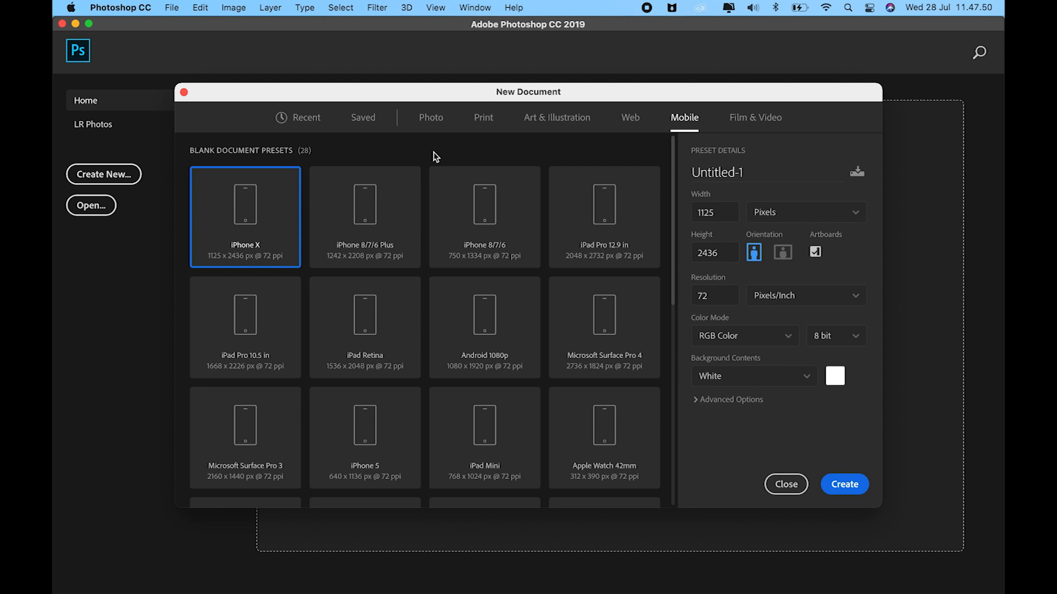
left_click(724, 213)
left_click(721, 251)
left_click(721, 204)
left_click(850, 215)
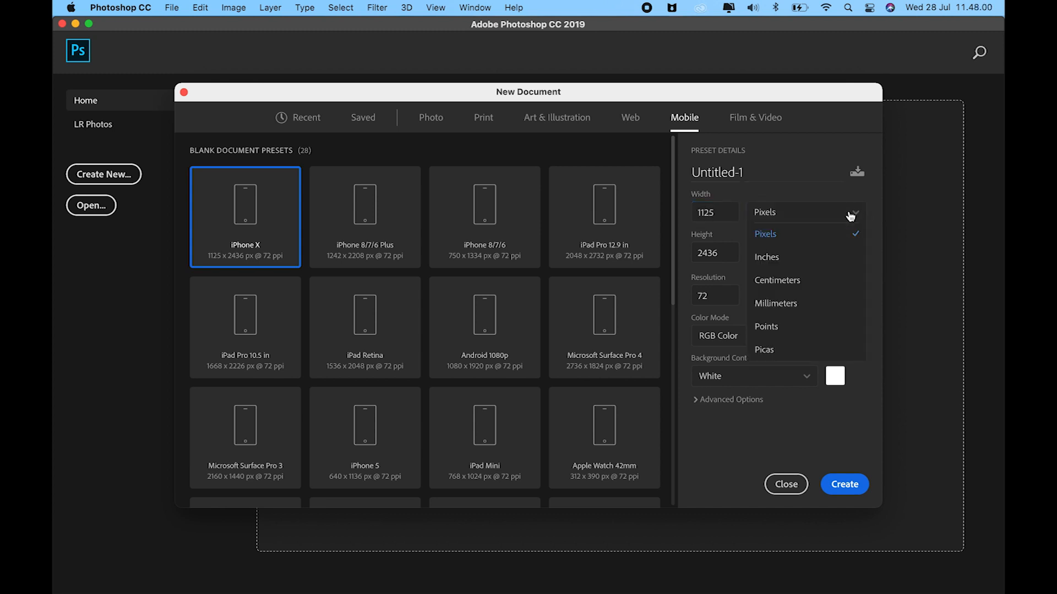
left_click(768, 279)
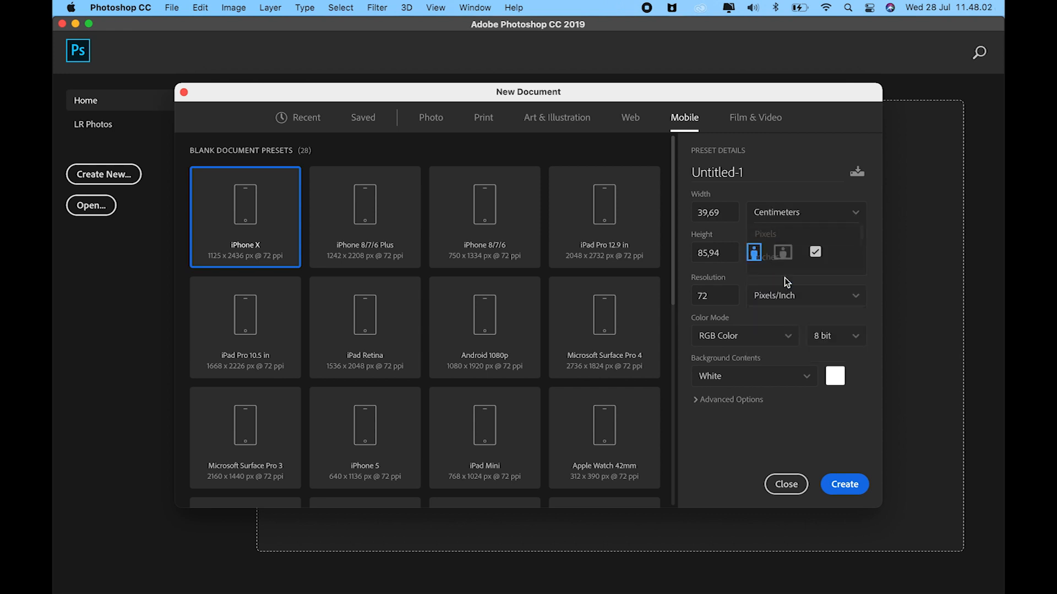
Set the new document's width to 40,69 cm and its height to 86,94 cm
left_click(732, 213)
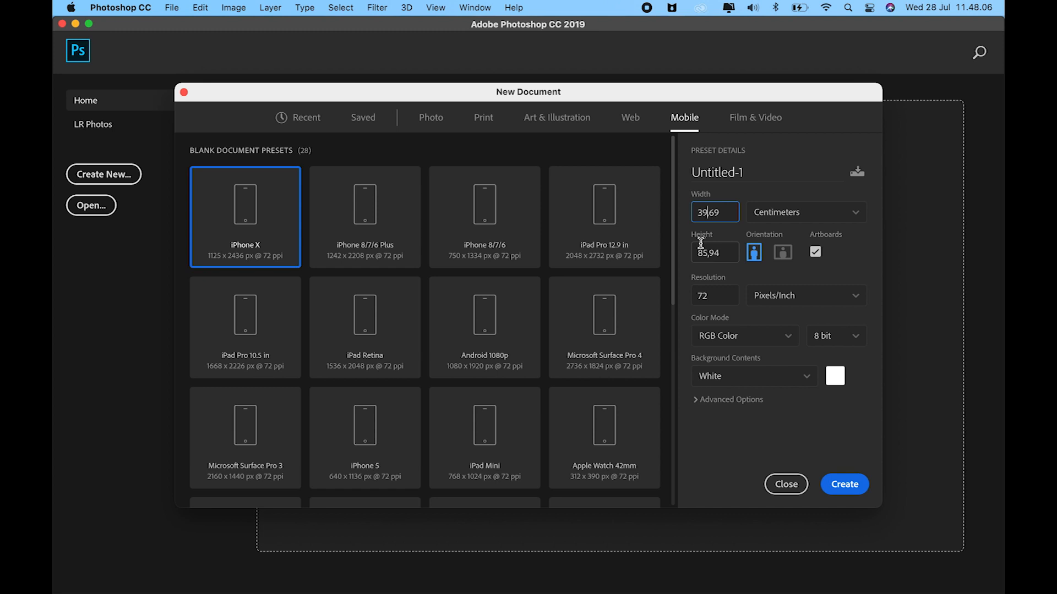
key("BackSpace")
key("BackSpace")
type("40")
left_click(698, 252)
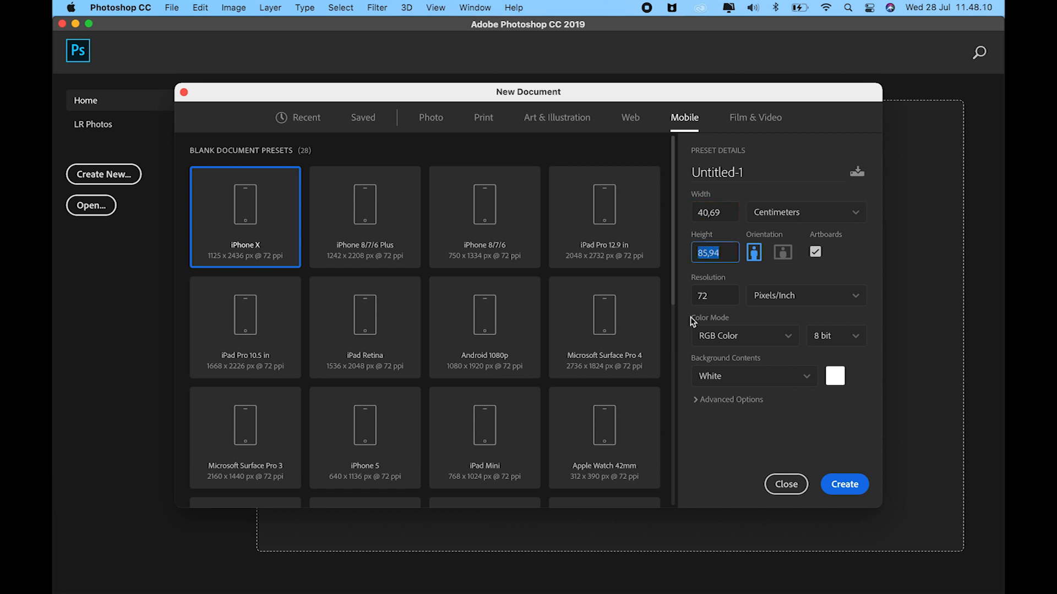
key("Delete")
key("Delete")
type("86")
Set the resolution to 300 pixels/inch and create the document
double_click(714, 296)
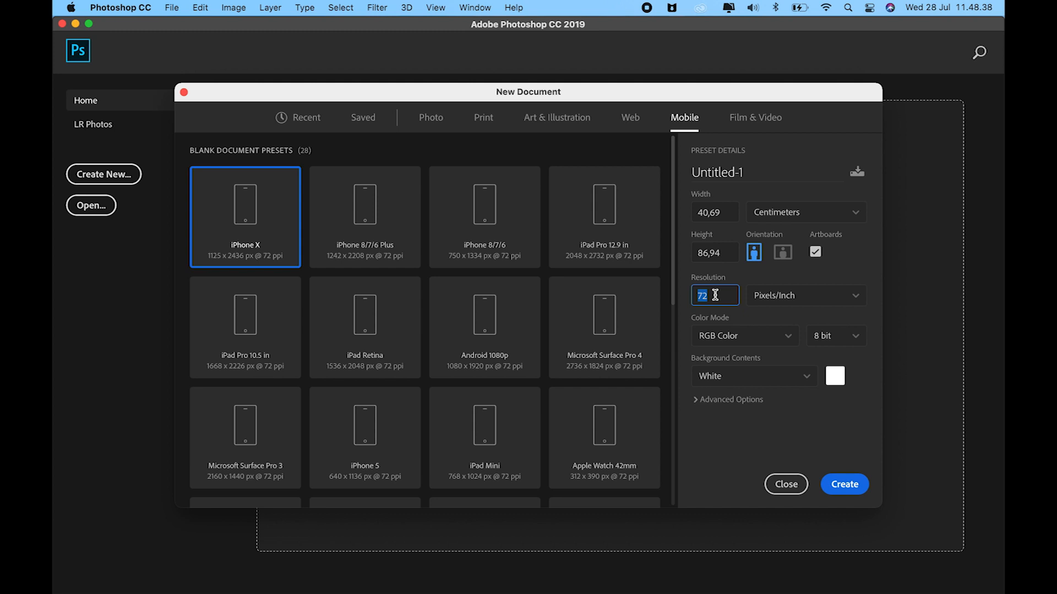
type("300")
left_click(847, 253)
left_click(855, 489)
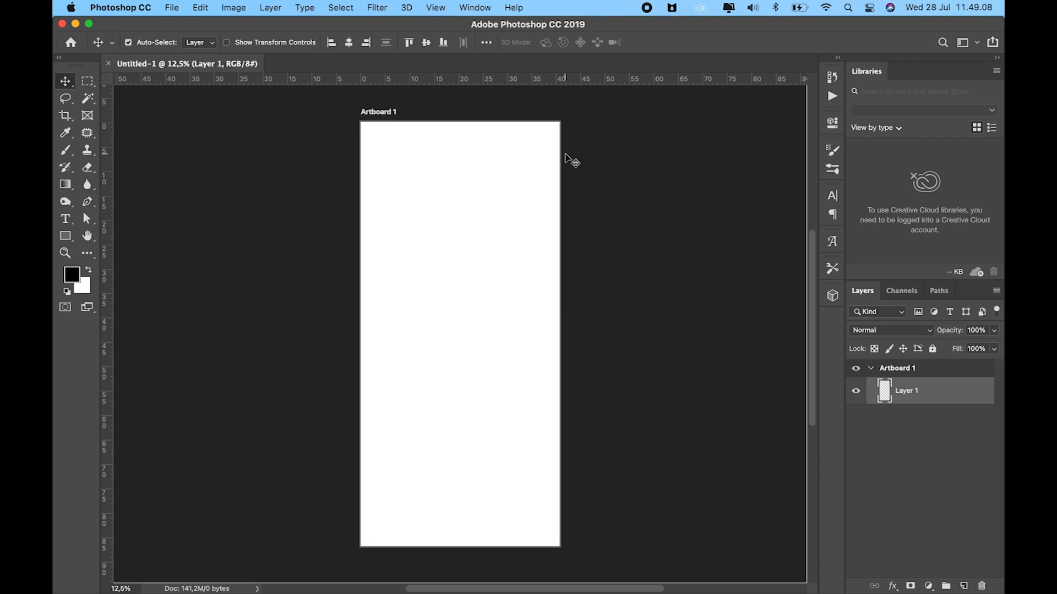
Lasso a wavy area along the artboard's upper right edge and set the foreground color to light pink ffa7a7
key("l")
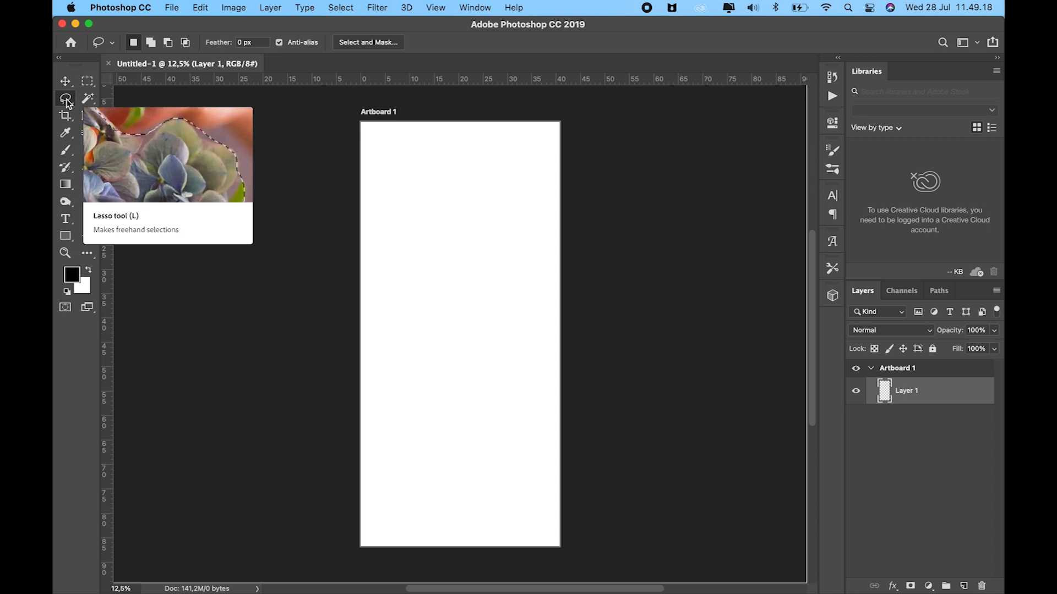
left_click(66, 102)
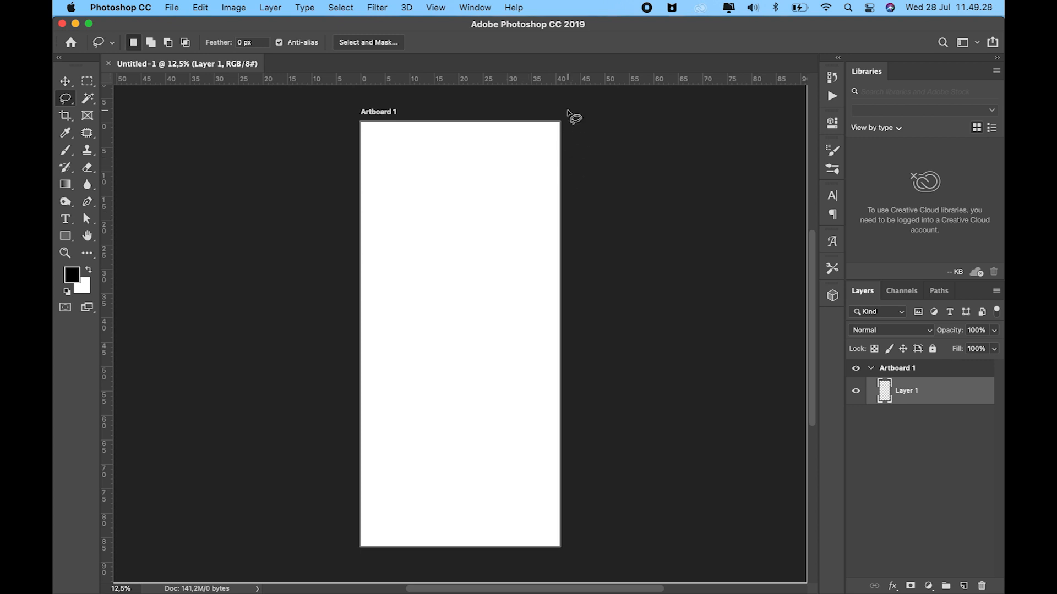
mouse_move(566, 112)
left_mouse_down()
mouse_move(455, 212)
mouse_move(537, 346)
mouse_move(601, 158)
mouse_move(594, 130)
left_mouse_up()
left_click(72, 282)
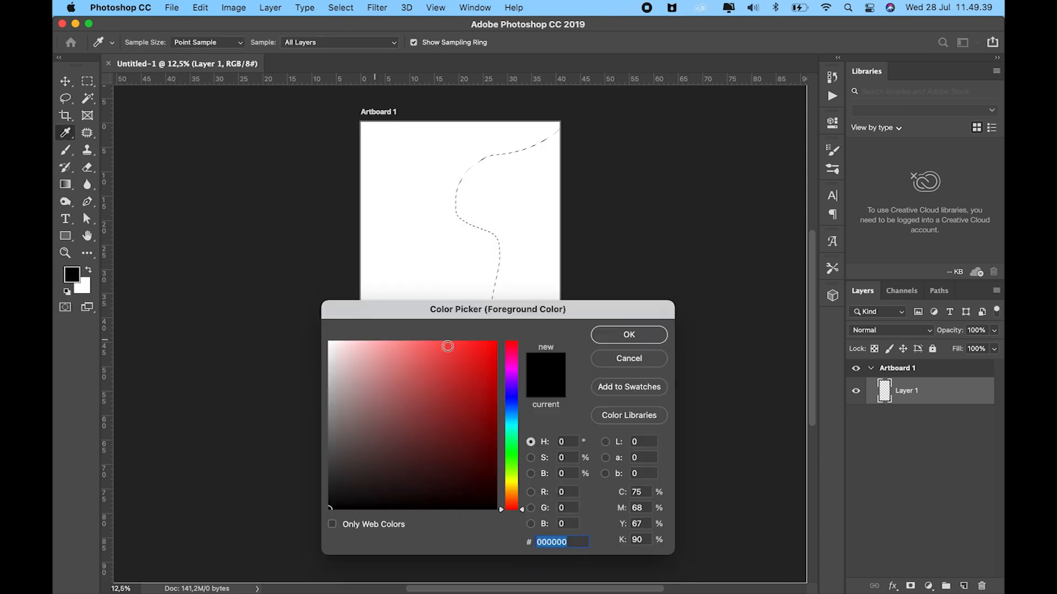
left_click(387, 340)
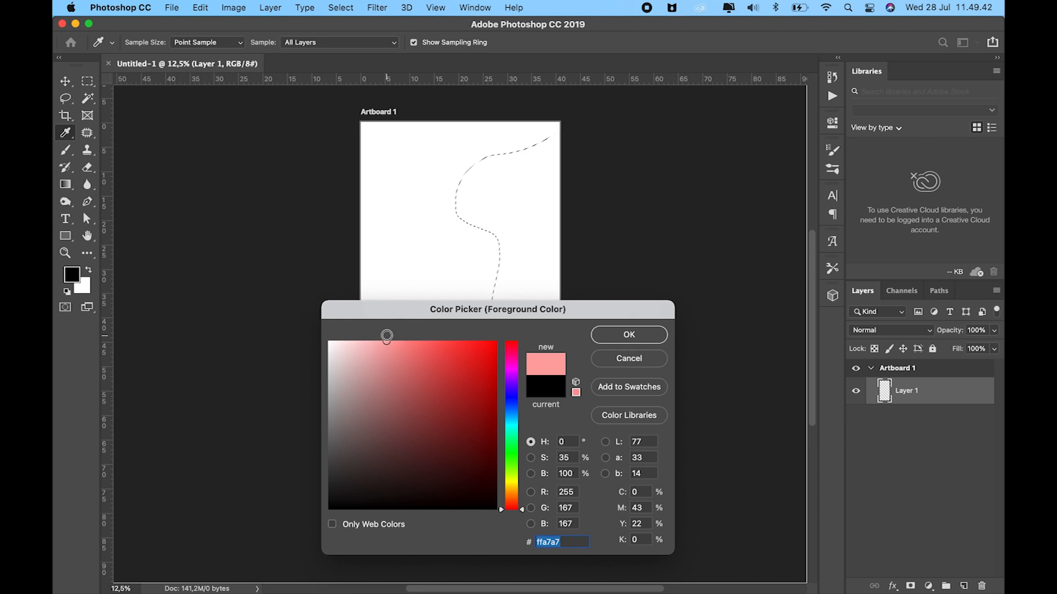
left_click(604, 334)
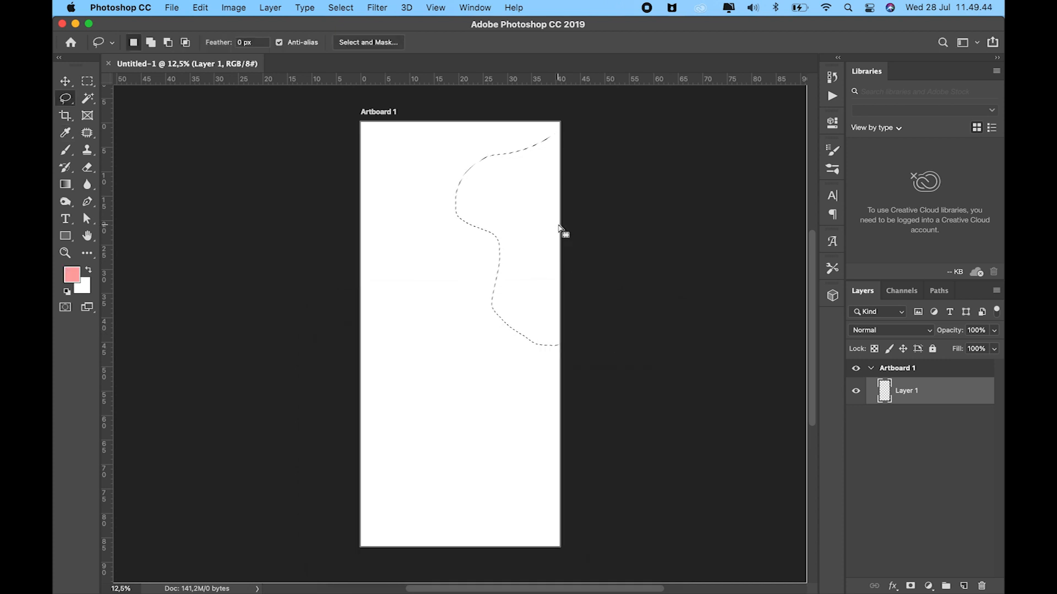
Size the Hard Round brush to 5000 px, fill the lassoed area with the pink, and deselect
key("b")
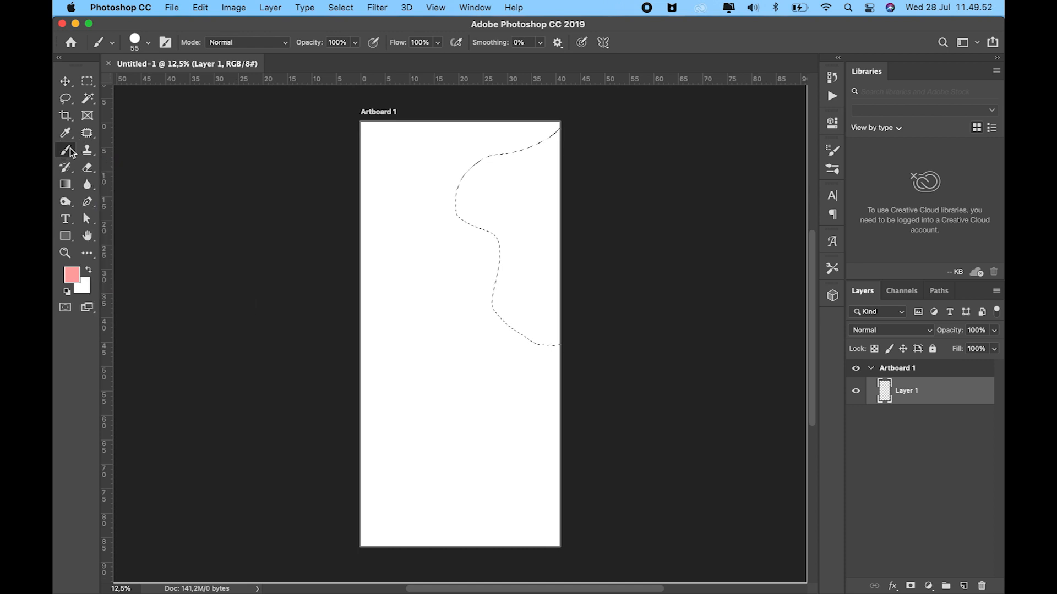
left_click(148, 43)
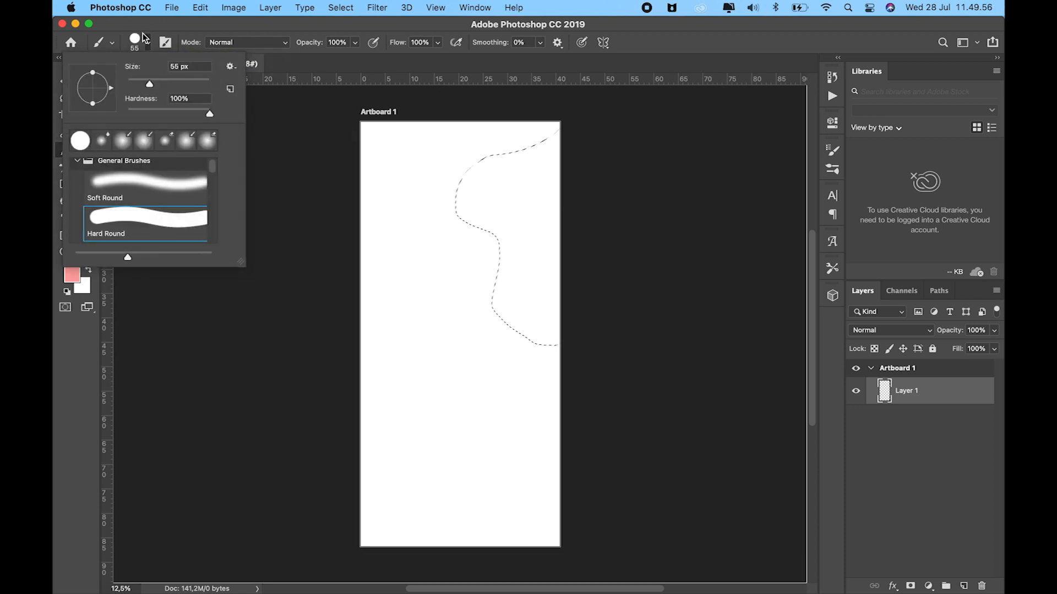
left_click(148, 44)
left_click(149, 44)
left_click_drag(201, 82, 222, 83)
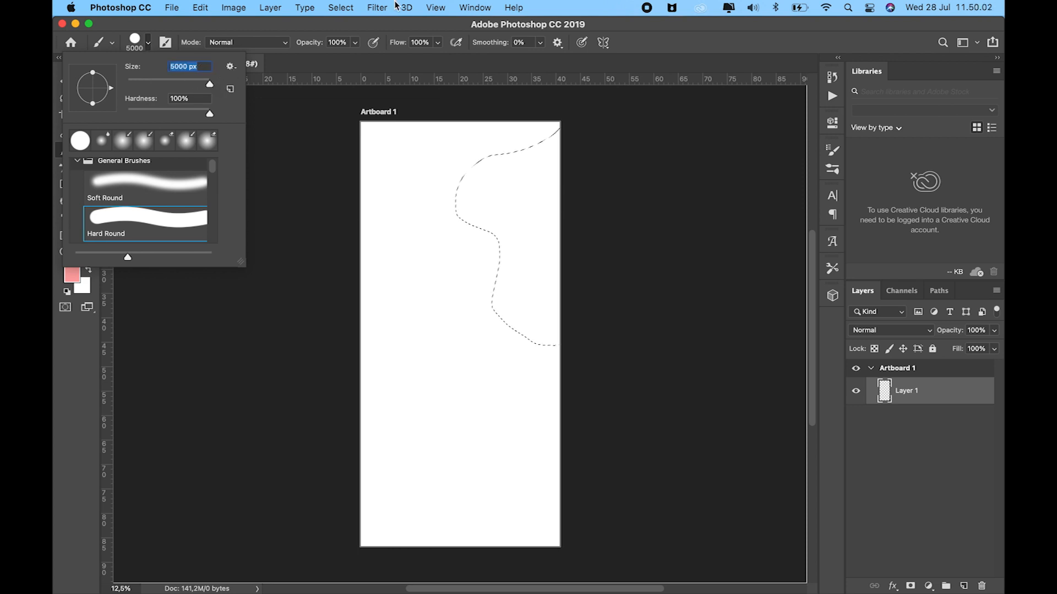
left_click(403, 31)
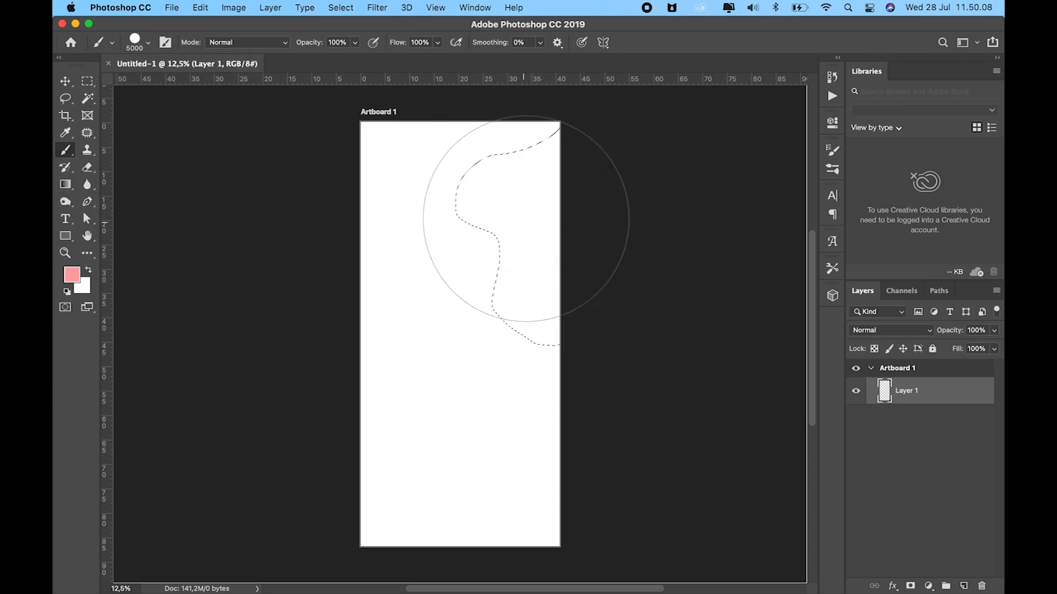
key("alt+BackSpace")
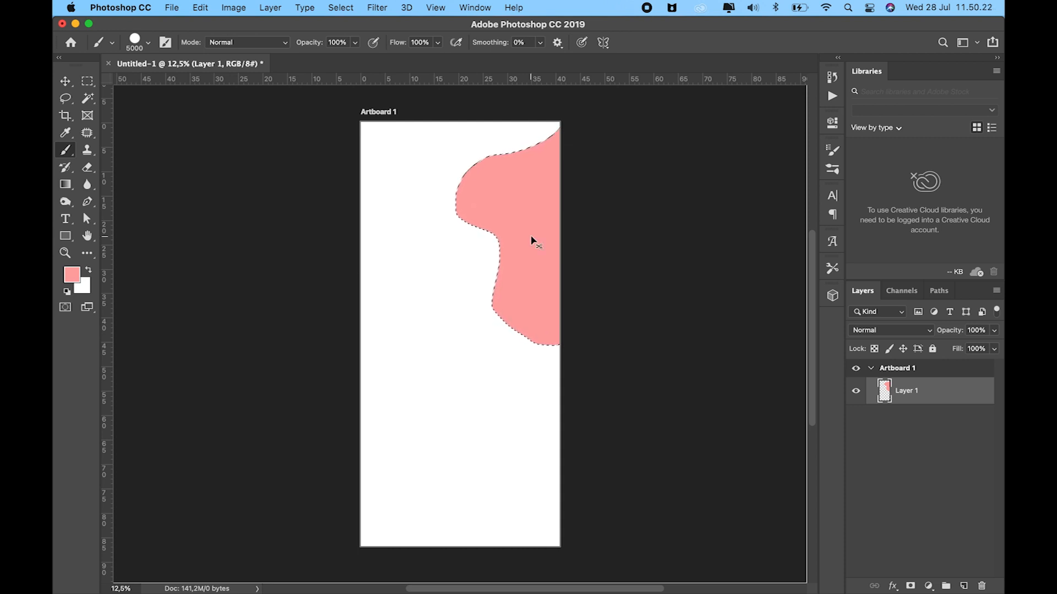
key("super+d")
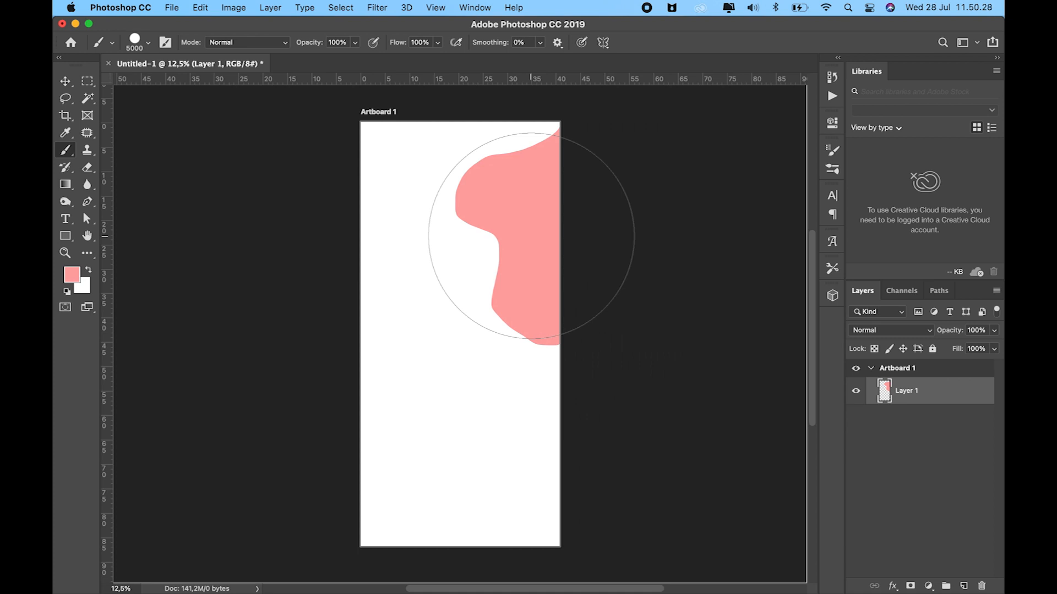
Lasso a wavy area covering the artboard's upper left corner beside the pink shape, and paint it light cyan a7fffa
key("l")
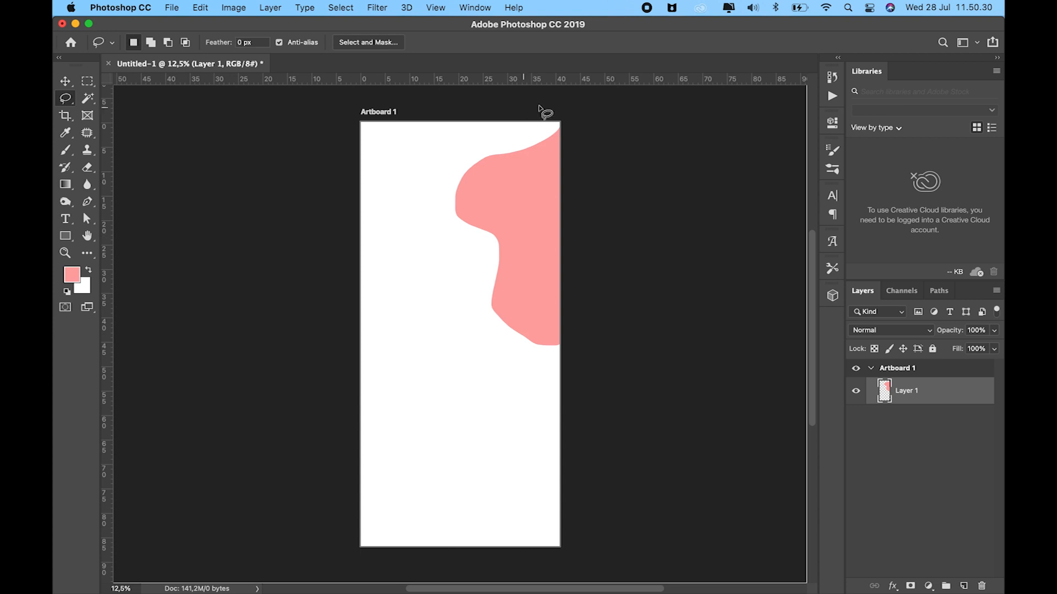
mouse_move(558, 122)
left_mouse_down()
mouse_move(504, 142)
mouse_move(441, 188)
mouse_move(477, 278)
mouse_move(384, 309)
mouse_move(320, 109)
mouse_move(319, 81)
left_mouse_up()
key("b")
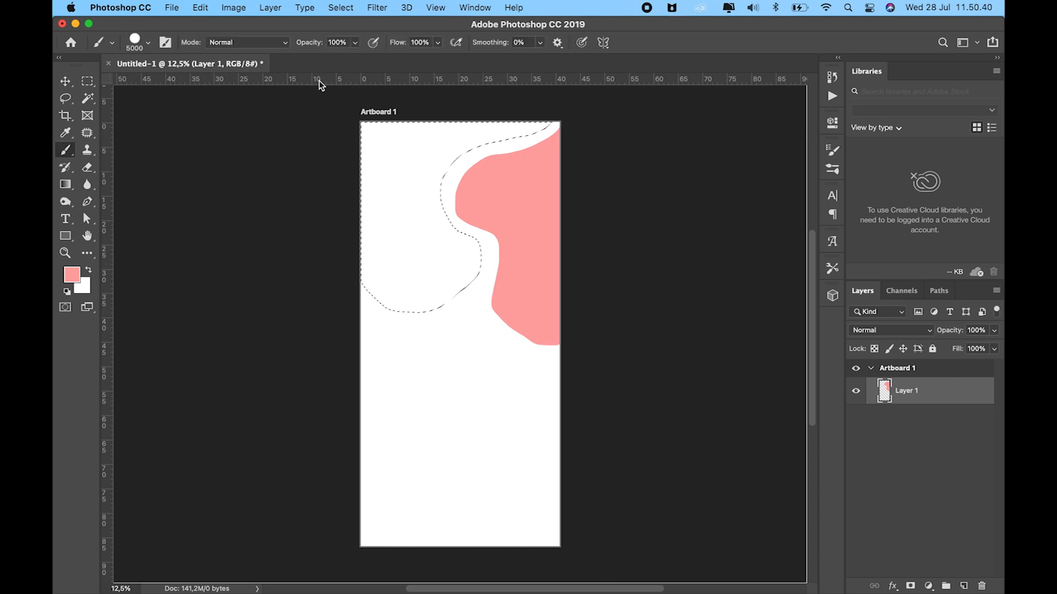
left_click(72, 274)
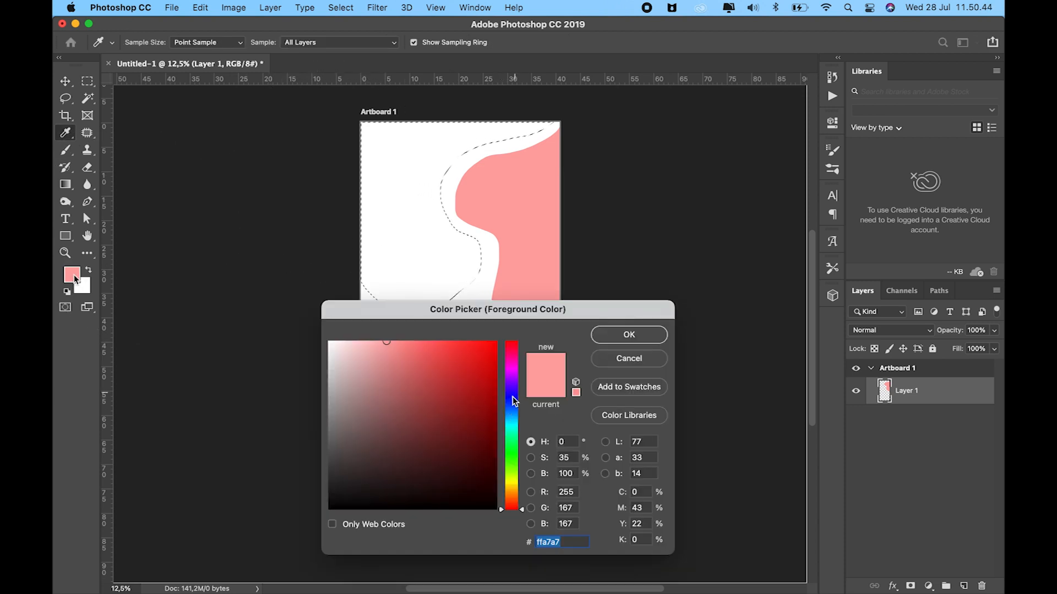
left_click(513, 427)
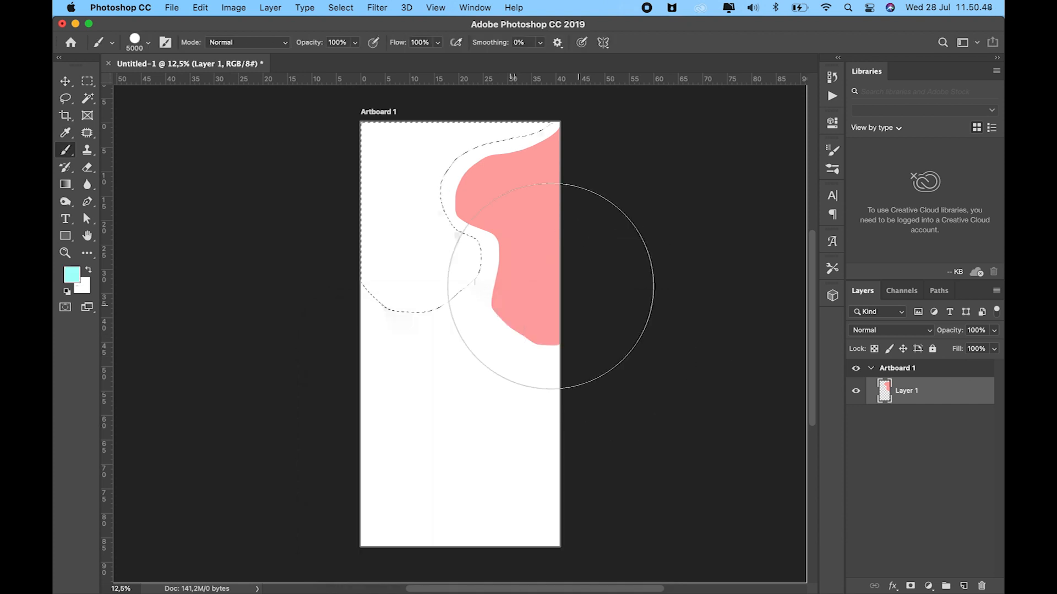
mouse_move(401, 165)
left_mouse_down()
mouse_move(393, 277)
mouse_move(426, 306)
mouse_move(454, 210)
mouse_move(510, 165)
mouse_move(526, 175)
mouse_move(456, 183)
mouse_move(439, 199)
mouse_move(460, 206)
left_mouse_up()
key("super+r")
key("super+d")
Lasso a wavy area on the artboard's right edge below the pink shape, and paint it pale yellow fff8a7
key("l")
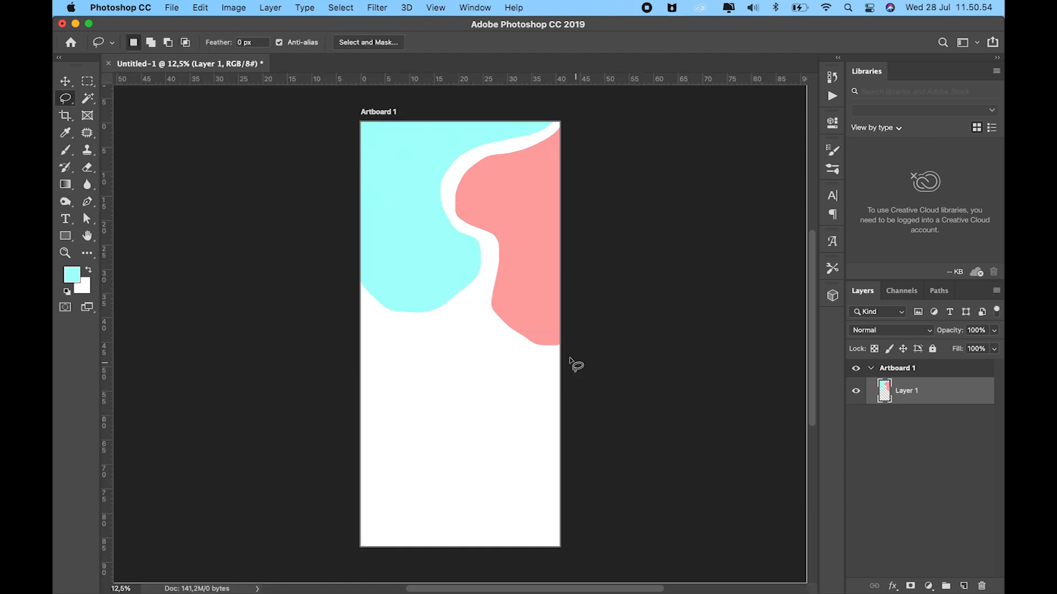
mouse_move(552, 357)
left_mouse_down()
mouse_move(500, 336)
mouse_move(466, 307)
mouse_move(426, 338)
mouse_move(430, 398)
mouse_move(497, 420)
mouse_move(529, 463)
mouse_move(570, 483)
left_mouse_up()
key("b")
left_click(71, 274)
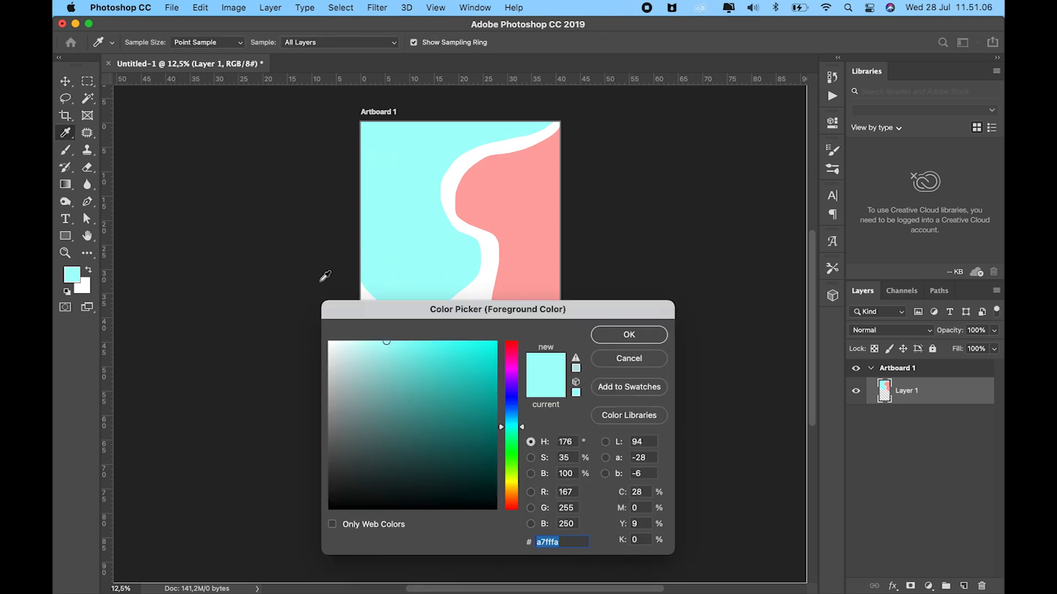
left_click(517, 484)
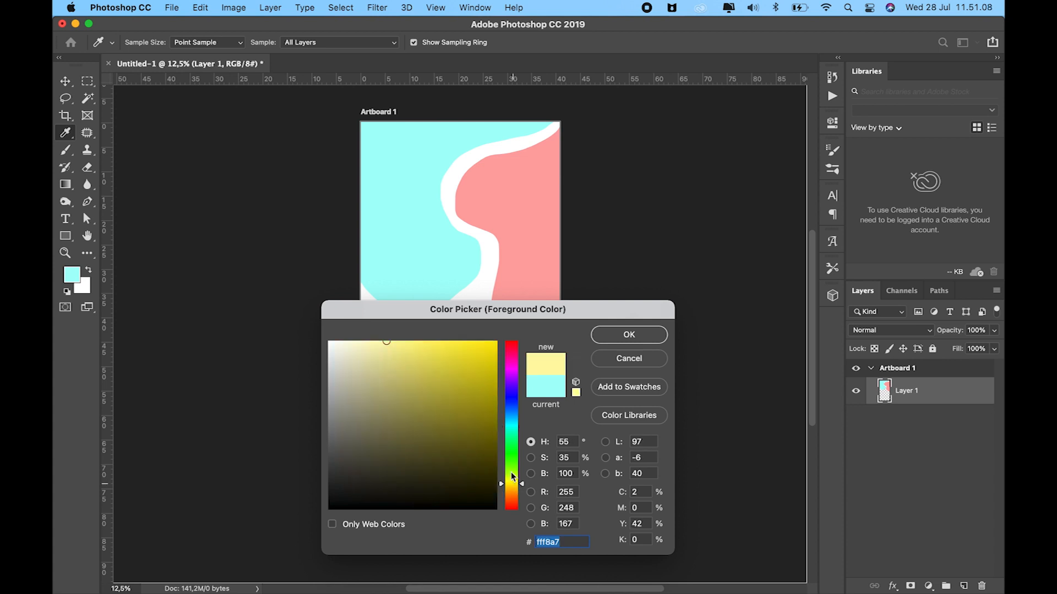
left_click(629, 334)
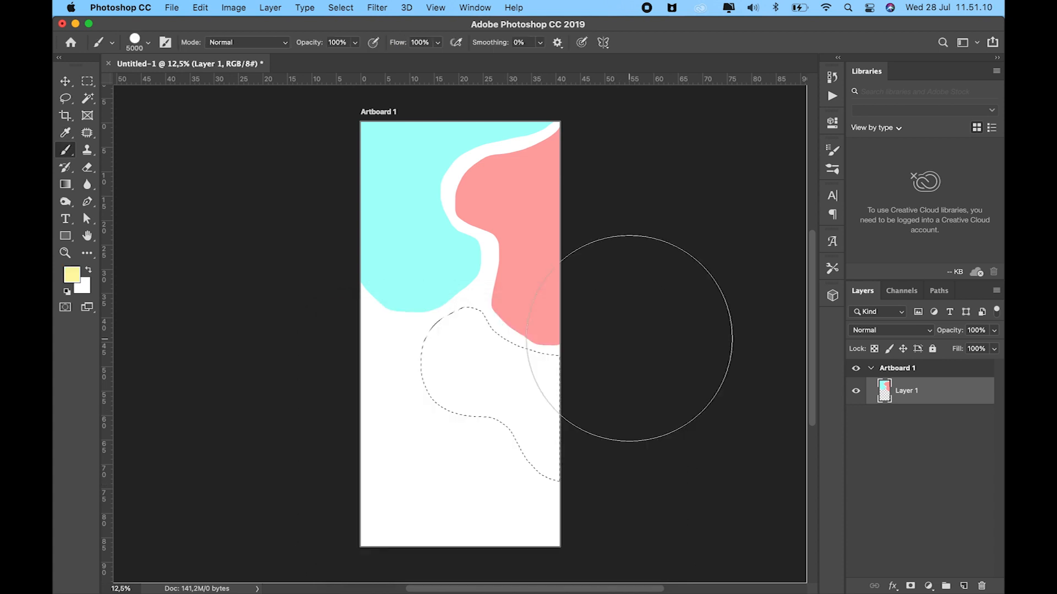
mouse_move(465, 354)
left_mouse_down()
mouse_move(589, 448)
mouse_move(480, 428)
mouse_move(413, 389)
left_mouse_up()
key("super+d")
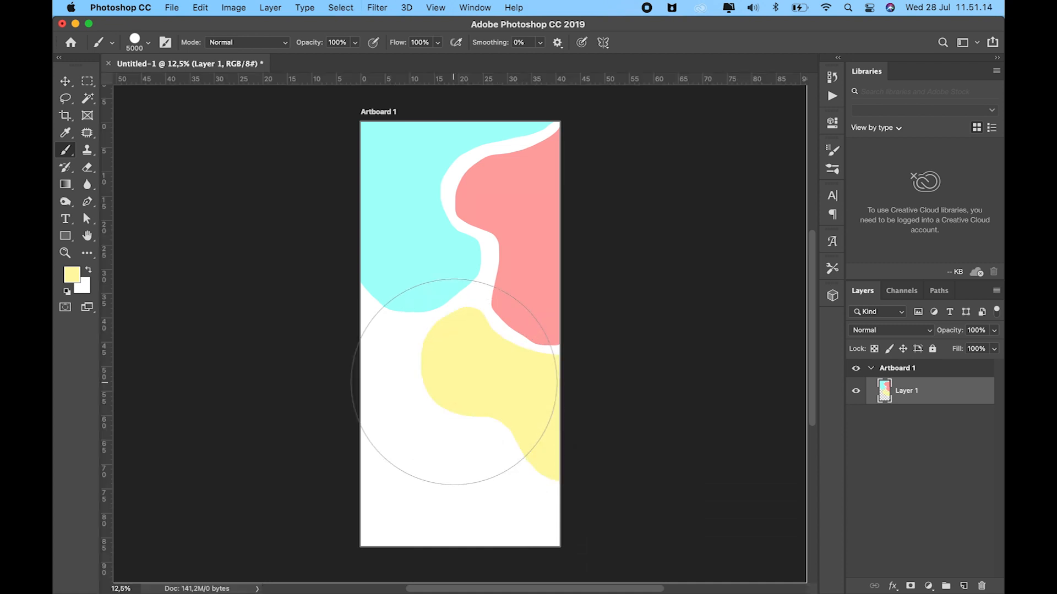
Lasso a wavy area along the artboard's lower left edge below the cyan shape, and paint it periwinkle blue a7b5ff
key("l")
mouse_move(357, 289)
left_mouse_down()
mouse_move(366, 311)
mouse_move(411, 341)
mouse_move(413, 404)
mouse_move(459, 443)
mouse_move(472, 521)
mouse_move(443, 559)
mouse_move(291, 537)
left_mouse_up()
left_click(77, 278)
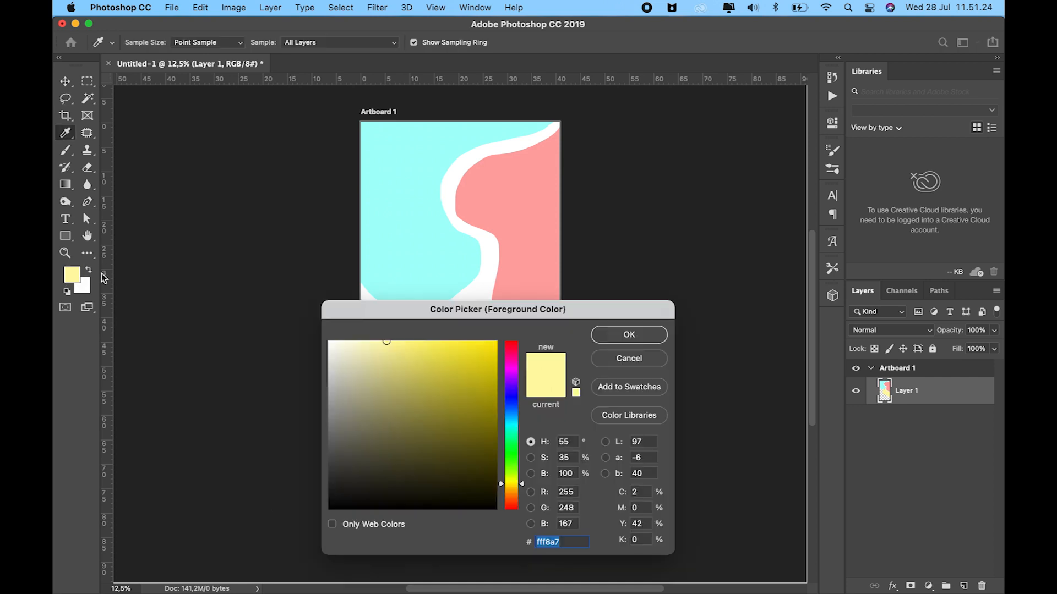
type("a7b5ff")
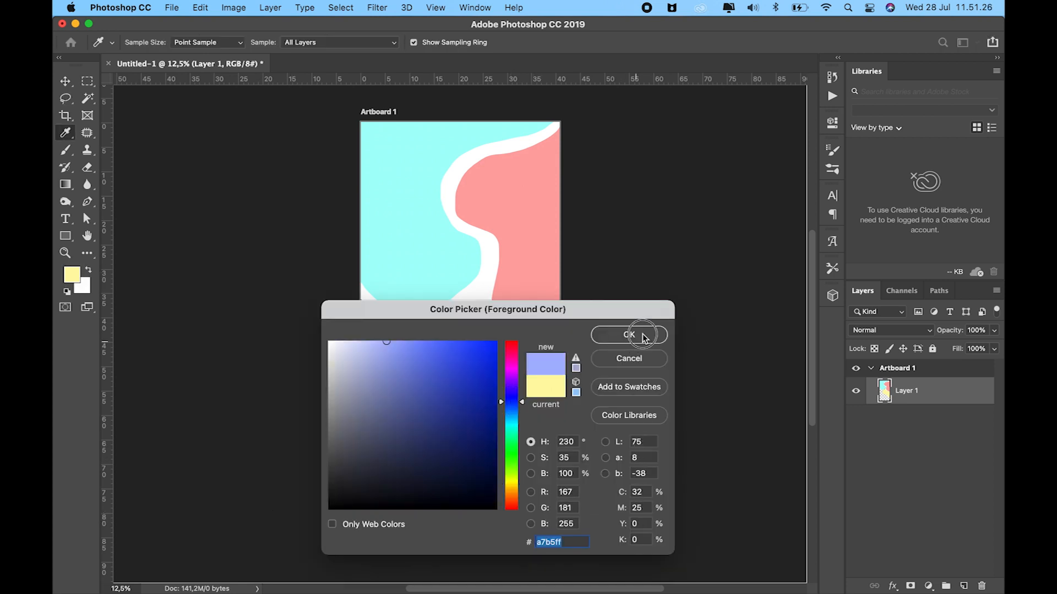
left_click(632, 333)
key("b")
mouse_move(347, 354)
left_mouse_down()
mouse_move(401, 523)
mouse_move(484, 503)
mouse_move(397, 460)
left_mouse_up()
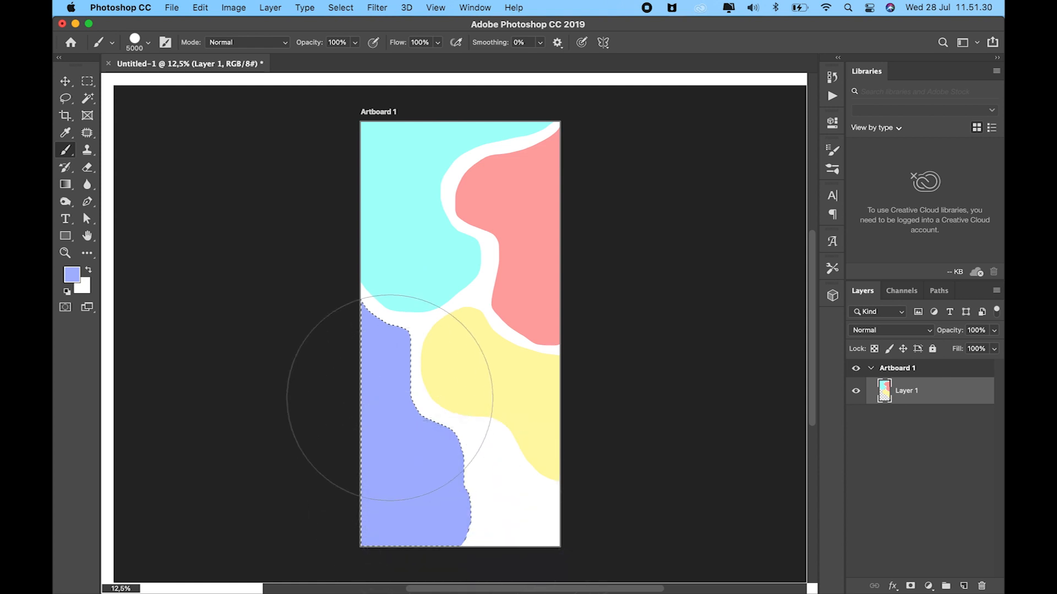
key("super+d")
Lasso the remaining lower right corner of the artboard and paint it with the cyan sampled from the upper left shape
key("l")
mouse_move(567, 493)
left_mouse_down()
mouse_move(500, 438)
mouse_move(474, 543)
mouse_move(570, 569)
left_mouse_up()
key("b")
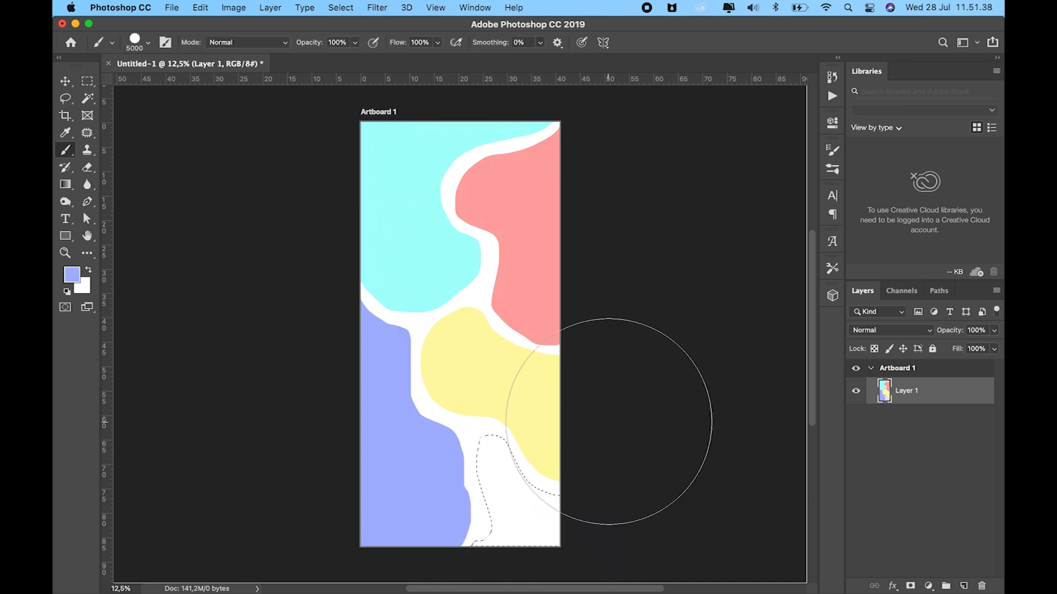
left_click(425, 255, "alt")
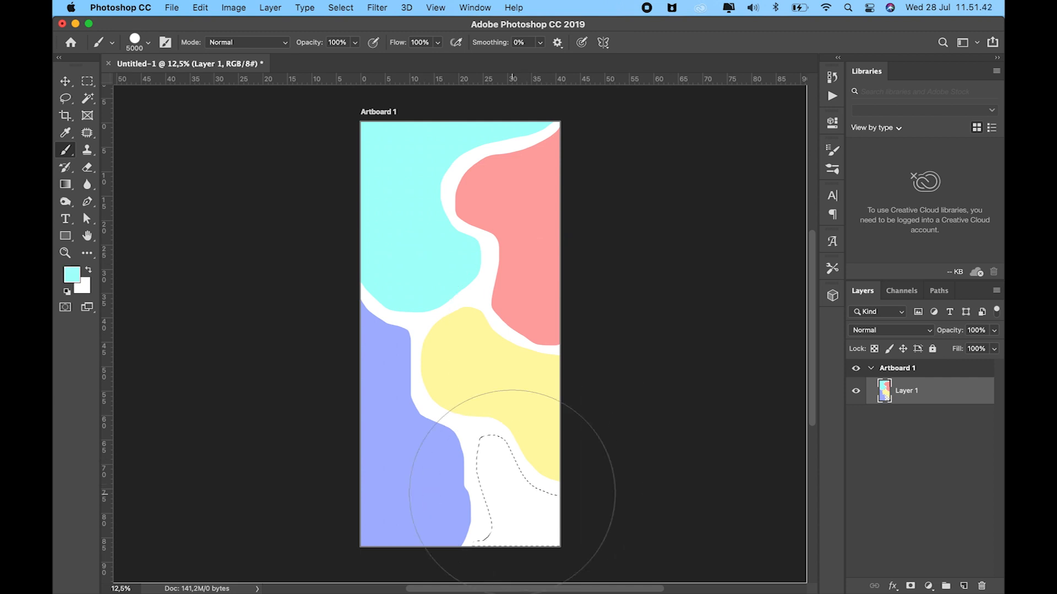
left_click(539, 522)
key("super+d")
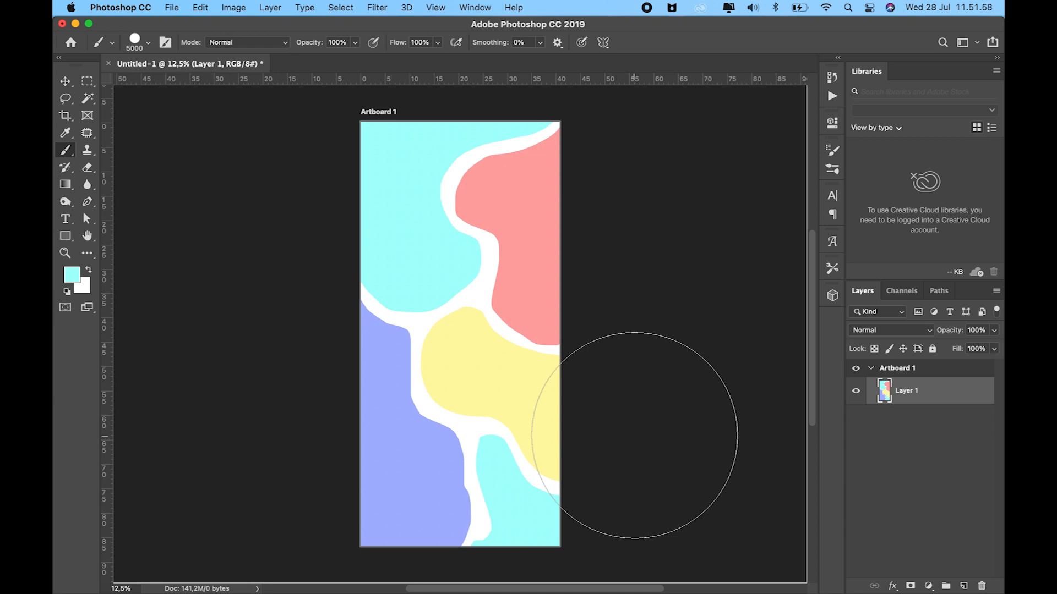
Add a new empty layer above the layer with the colored shapes
left_click(964, 587)
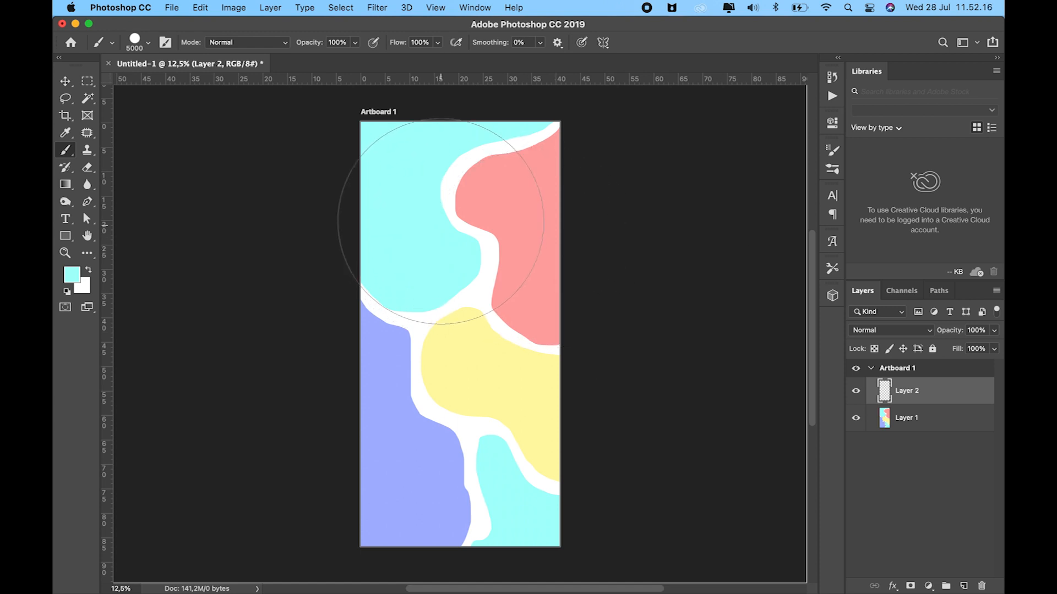
Set the Brush tool's size to 55 px for painting in the upper part of the artboard
key("z")
left_click(427, 203)
left_click(426, 191)
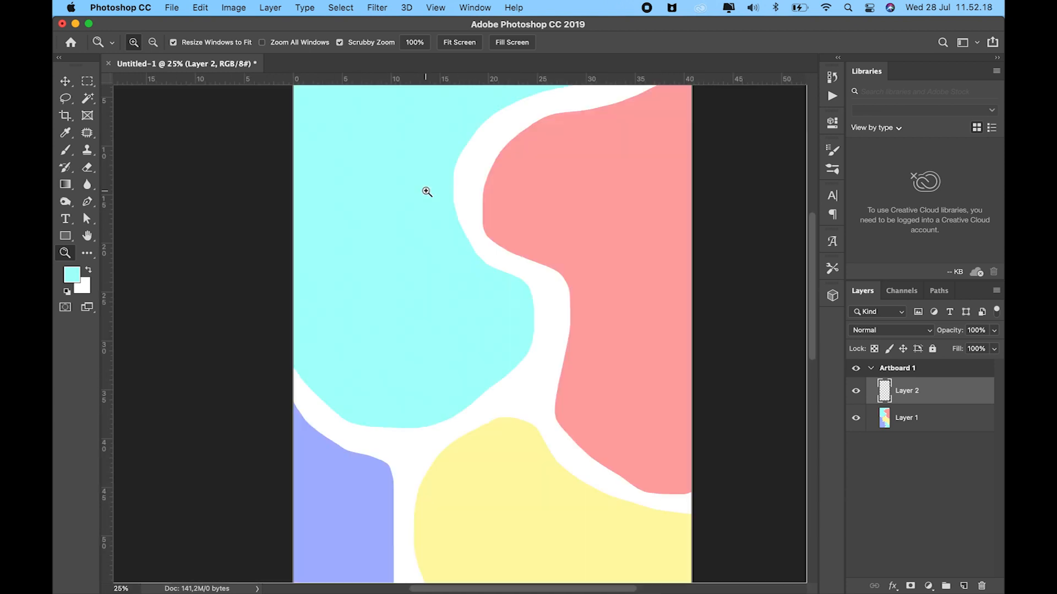
scroll(426, 192, "up", 3)
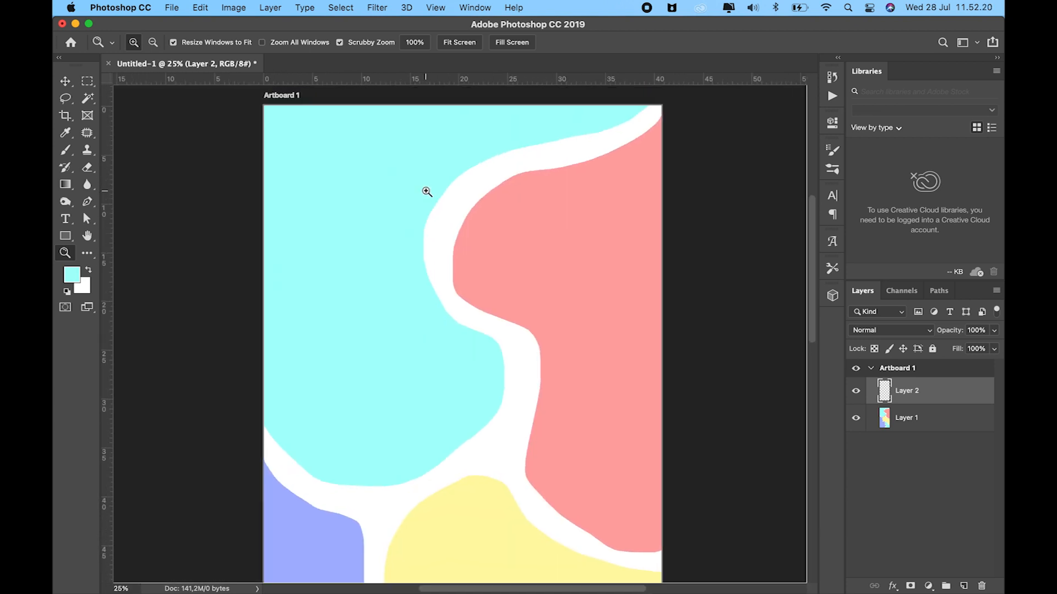
left_click(68, 152)
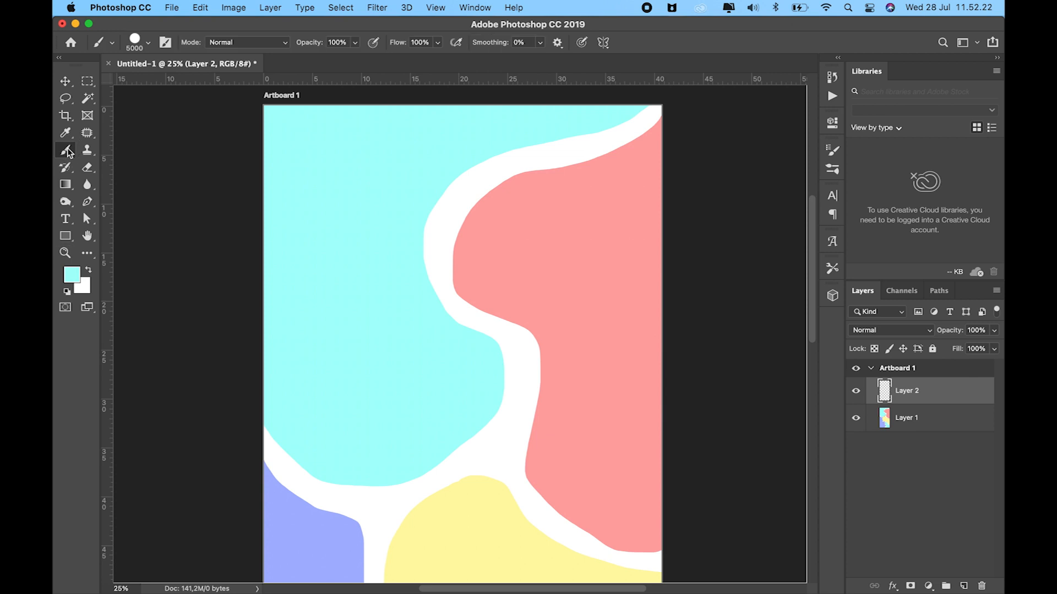
left_click(149, 44)
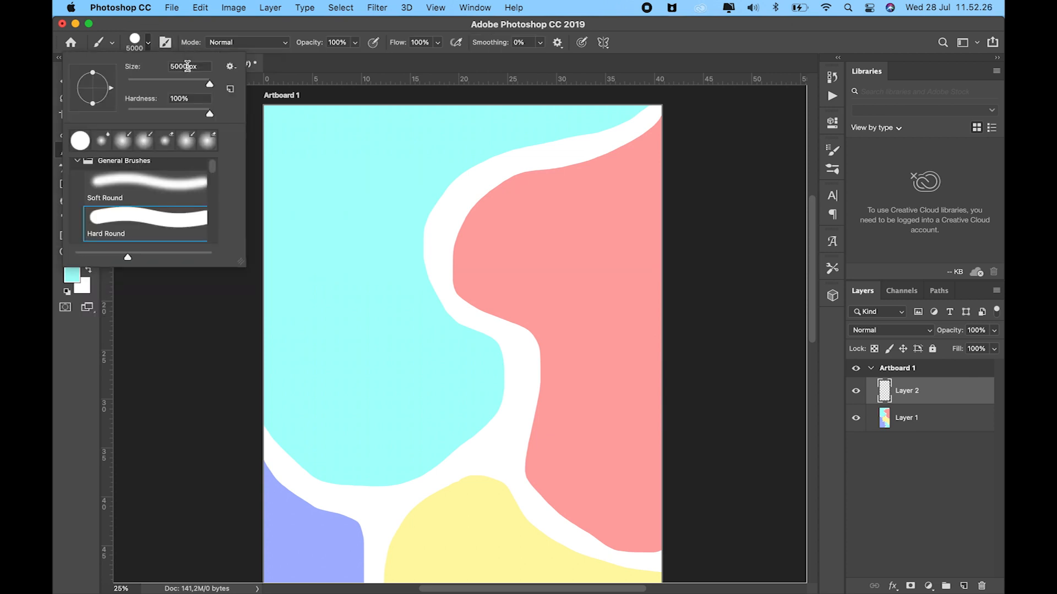
left_click(161, 65)
type("55")
key("Return")
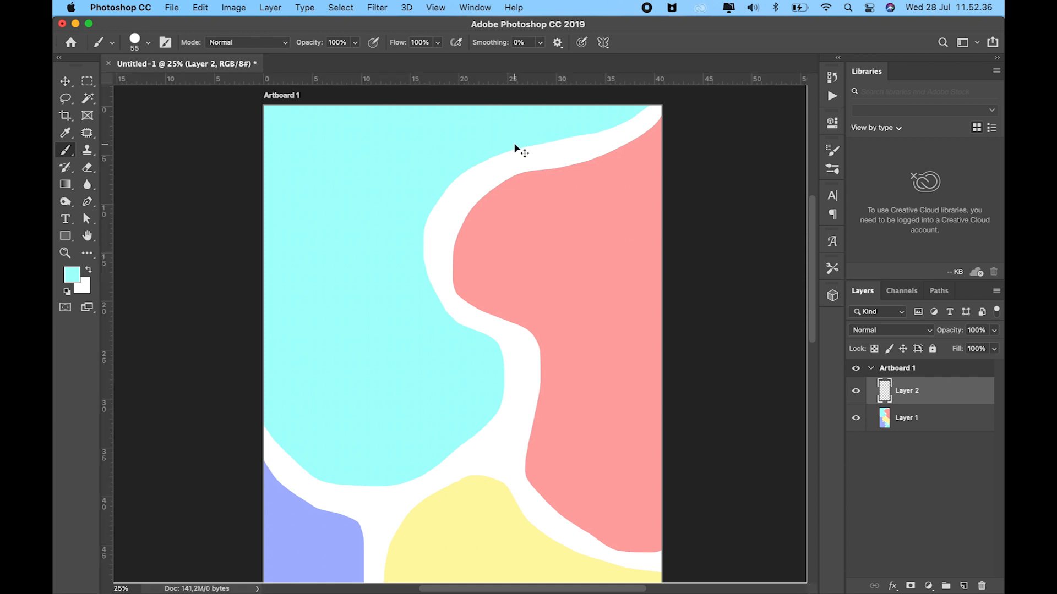
Change the foreground color from cyan to black
left_click(72, 275)
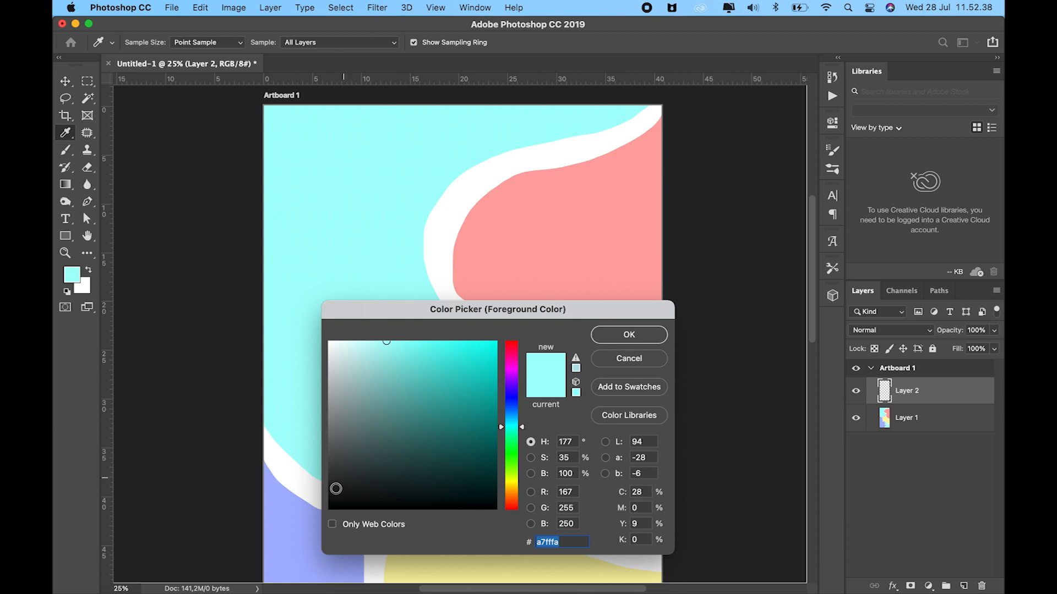
left_click_drag(335, 489, 307, 537)
left_click(629, 335)
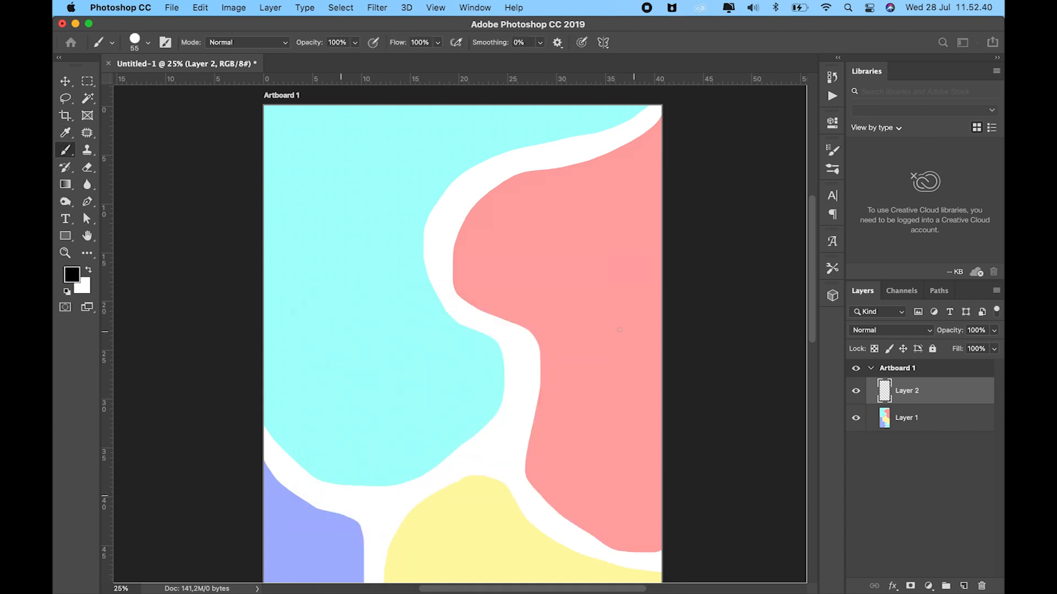
Paint a cluster of short vertical black strokes of varying lengths across the white band between the upper cyan and pink shapes
mouse_move(553, 128)
left_mouse_down()
mouse_move(569, 167)
mouse_move(554, 160)
mouse_move(555, 200)
left_mouse_up()
left_click_drag(538, 141, 538, 184)
left_click_drag(578, 151, 579, 202)
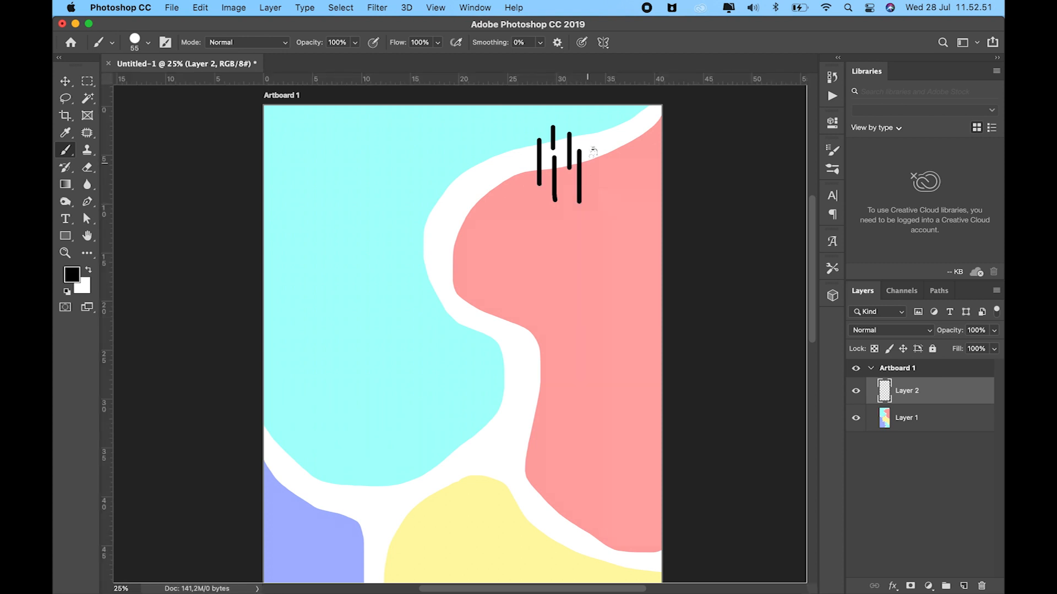
left_click_drag(593, 147, 592, 187)
left_click_drag(529, 148, 529, 176)
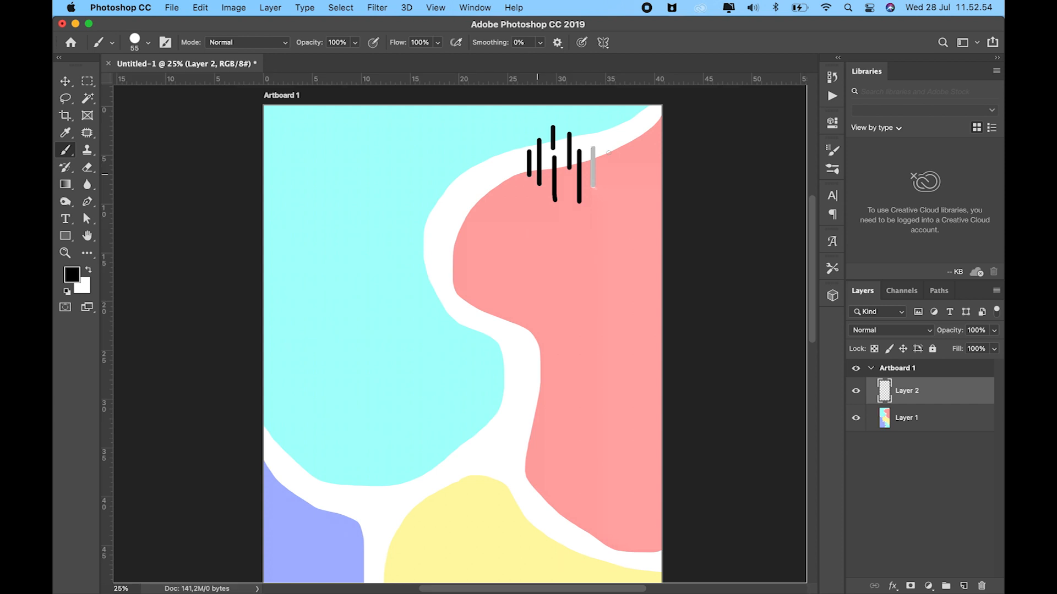
mouse_move(581, 140)
left_mouse_down()
mouse_move(580, 126)
mouse_move(607, 168)
mouse_move(570, 185)
mouse_move(570, 229)
left_mouse_up()
mouse_move(569, 110)
left_mouse_down()
mouse_move(595, 125)
mouse_move(595, 137)
mouse_move(538, 135)
left_mouse_up()
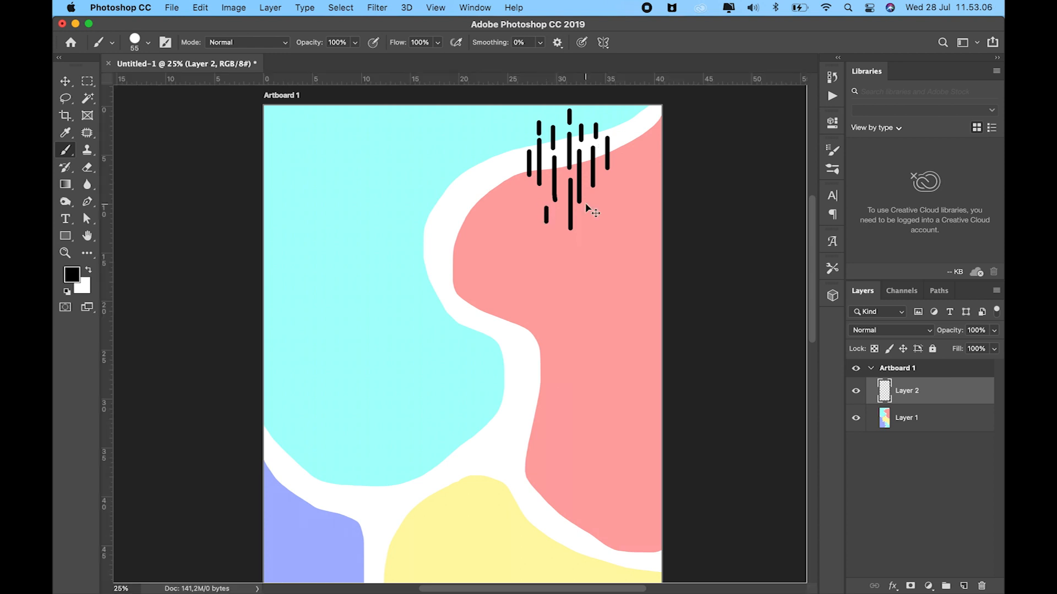
mouse_move(556, 209)
left_mouse_down()
mouse_move(539, 195)
mouse_move(590, 212)
mouse_move(607, 187)
mouse_move(608, 202)
left_mouse_up()
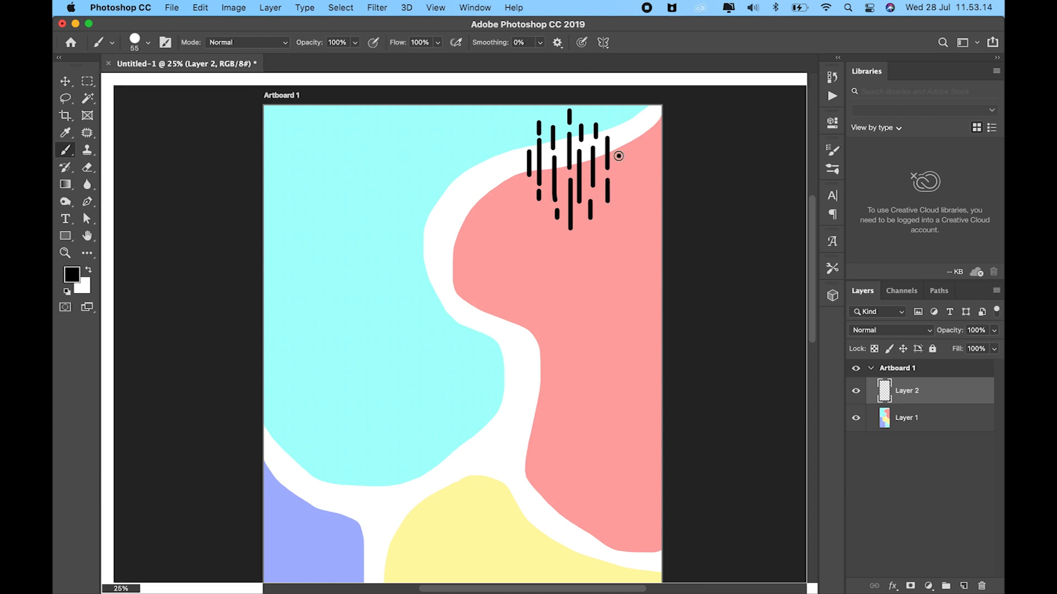
left_click_drag(618, 157, 619, 183)
Duplicate the stroke cluster's layer and move the copy down to the white band where the cyan and pink shapes meet
key("v")
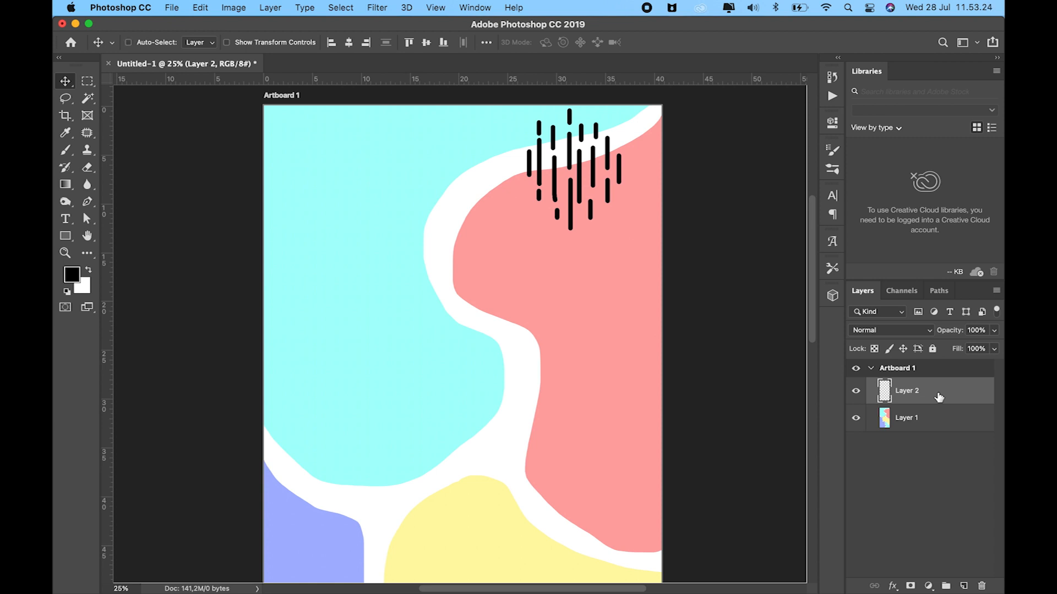
key("super+j")
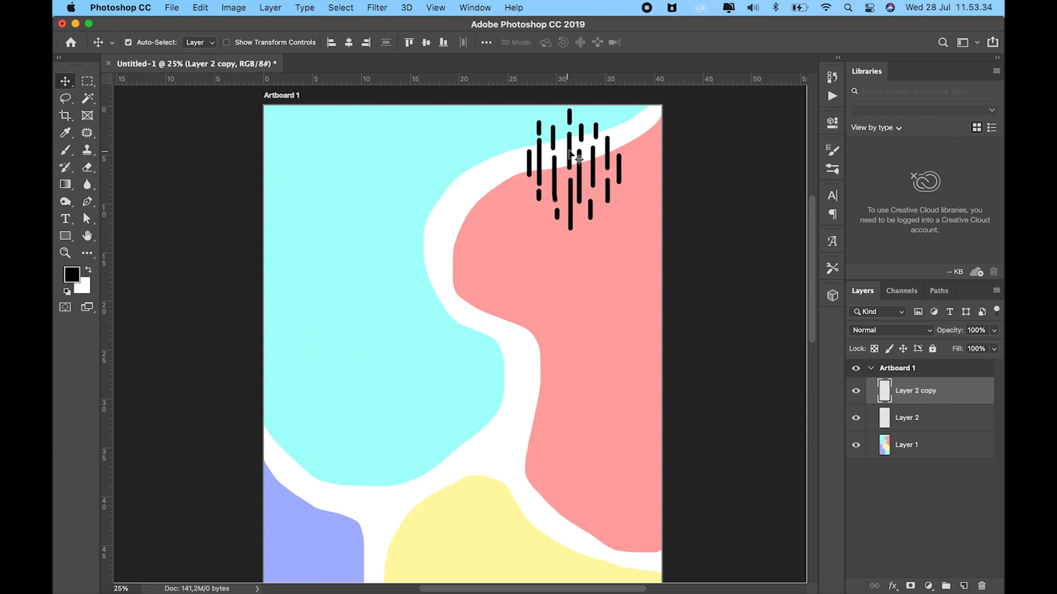
left_click_drag(578, 157, 517, 355)
Enlarge the copied cluster to about 141% width and 149% height, and rotate it so its strokes slope down to the right
key("ctrl+t")
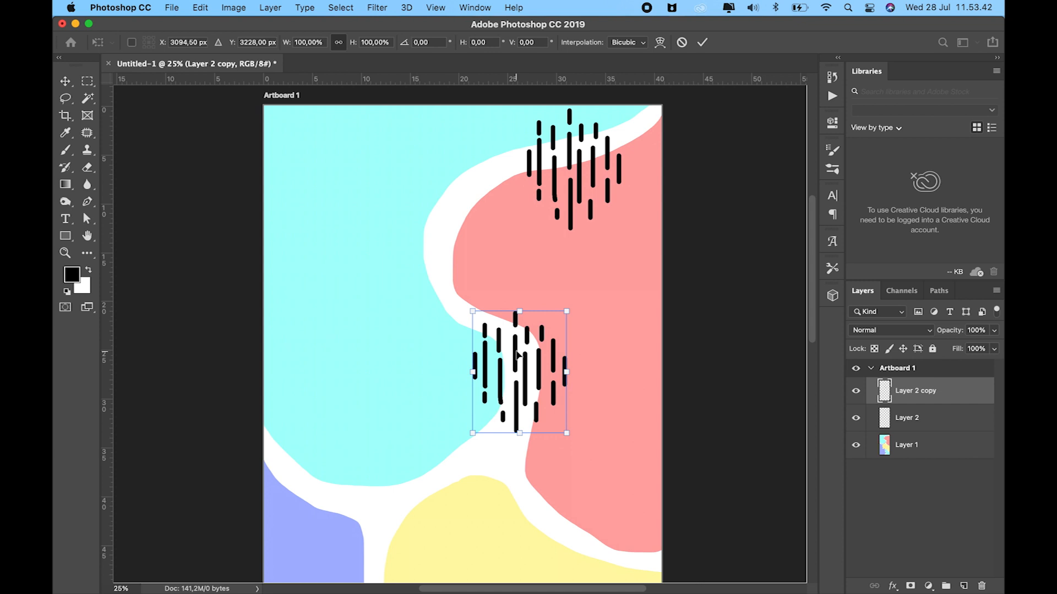
left_click_drag(473, 309, 452, 282)
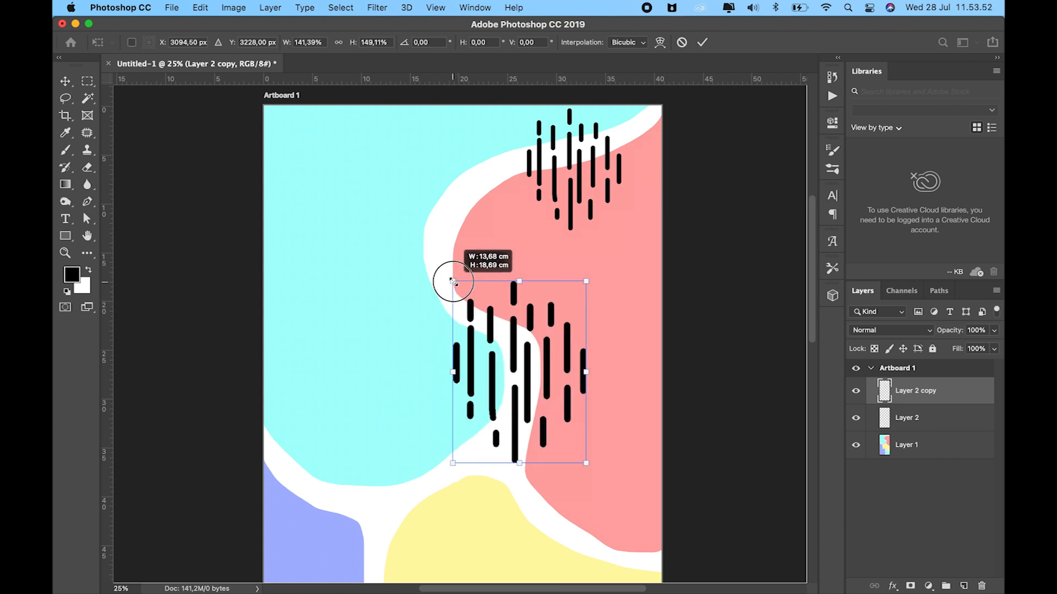
left_click_drag(453, 281, 358, 302)
left_click_drag(511, 307, 516, 338)
key("Return")
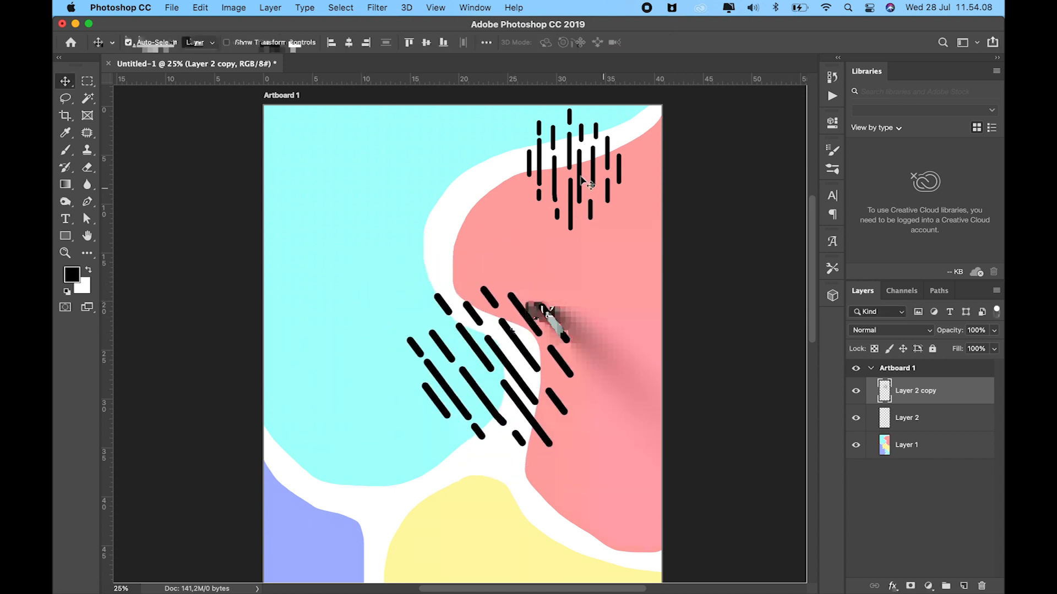
Duplicate the original vertical stroke cluster and move the copy to the artboard's upper left corner, partly beyond the edge
left_click(925, 422)
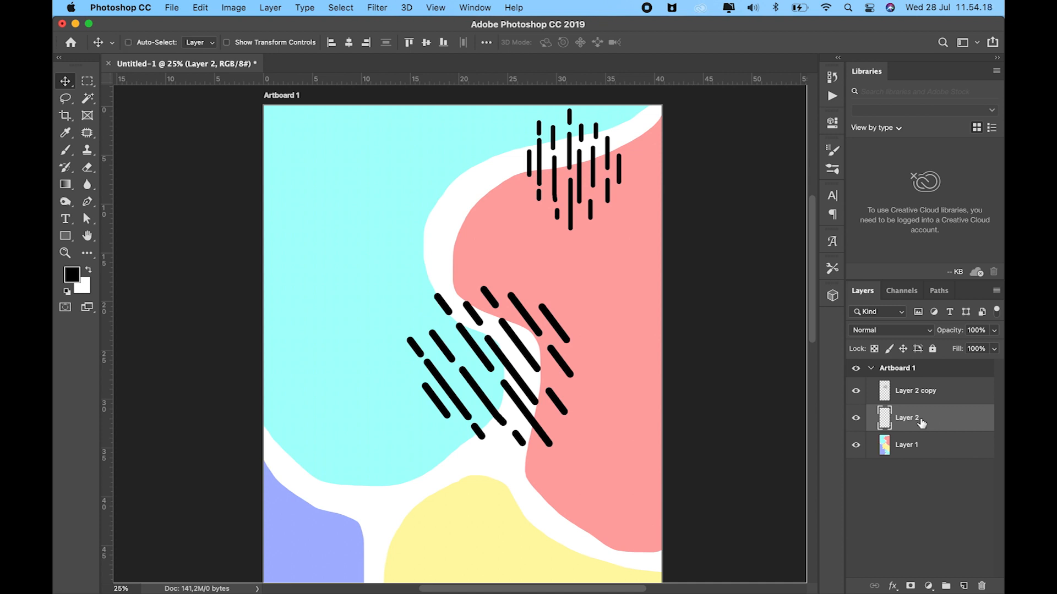
key("super+j")
scroll(473, 336, "down", 3)
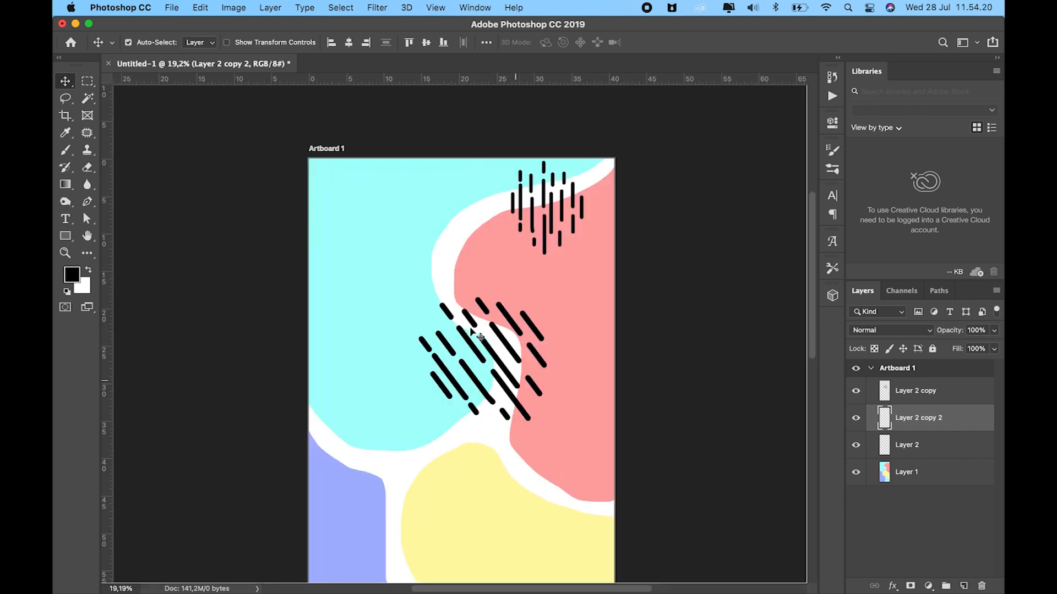
scroll(476, 333, "down", 1)
left_click_drag(530, 217, 367, 225)
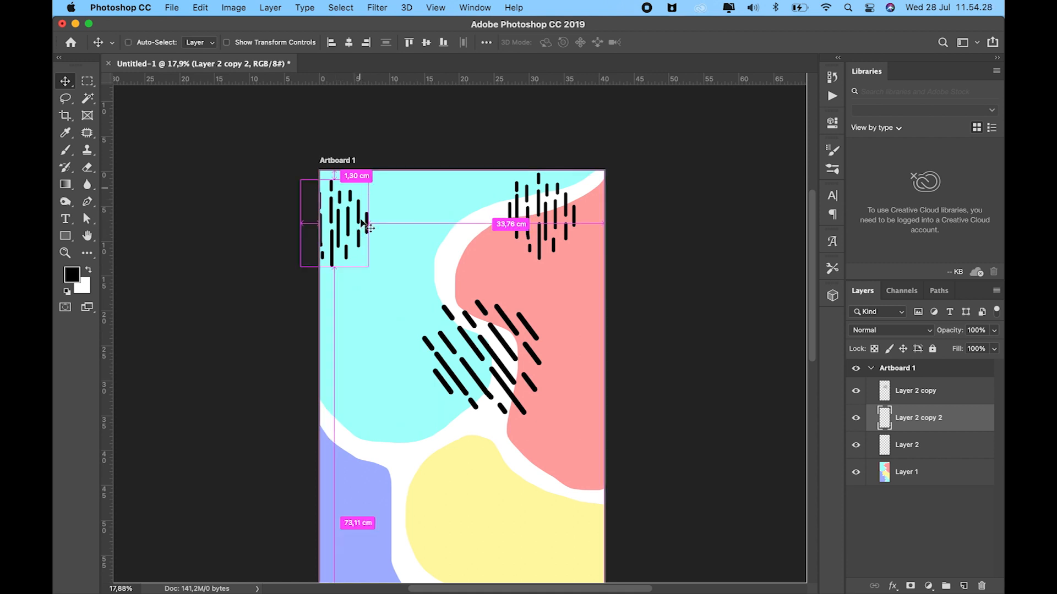
Enlarge and rotate the upper left cluster so its strokes slant up to the right
key("super+t")
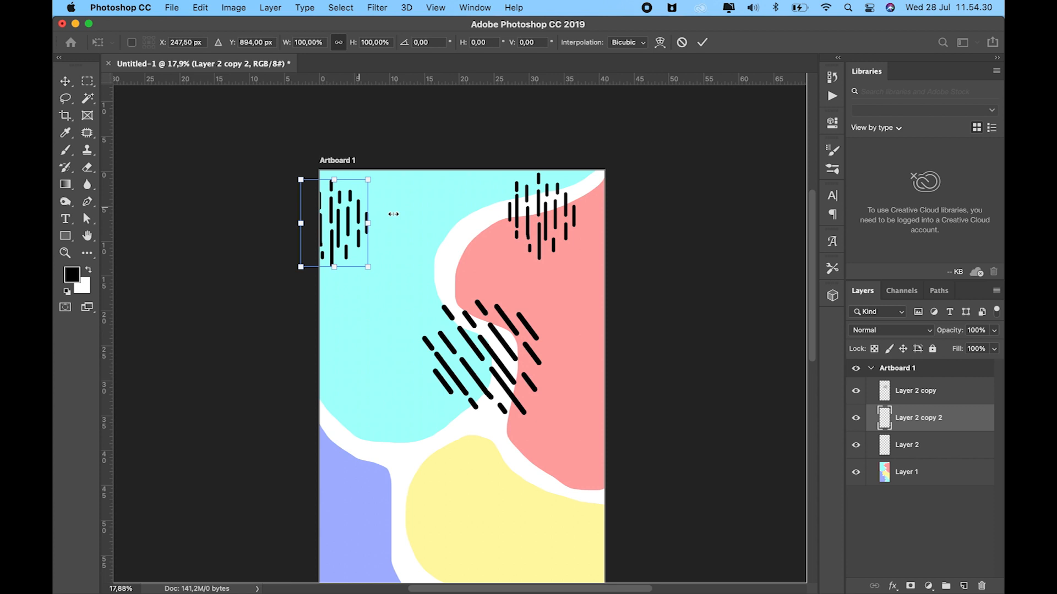
left_click_drag(394, 216, 381, 265)
key("Return")
Copy the upper left cluster onto the periwinkle and yellow shapes' boundary, and the upper right cluster onto the lower right edge
scroll(471, 322, "down", 3)
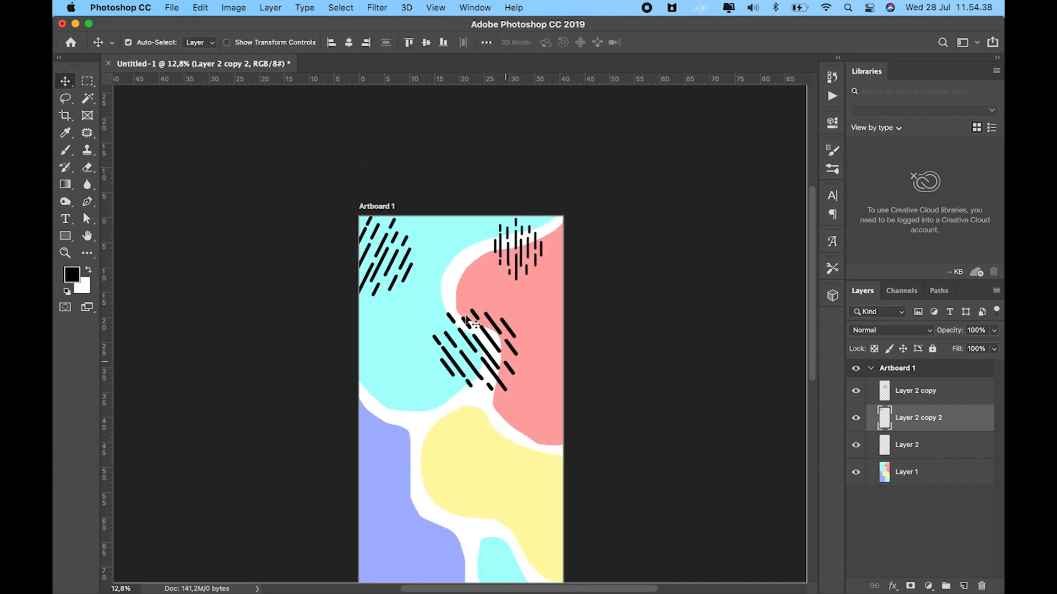
scroll(467, 320, "down", 3)
scroll(471, 319, "up", 2)
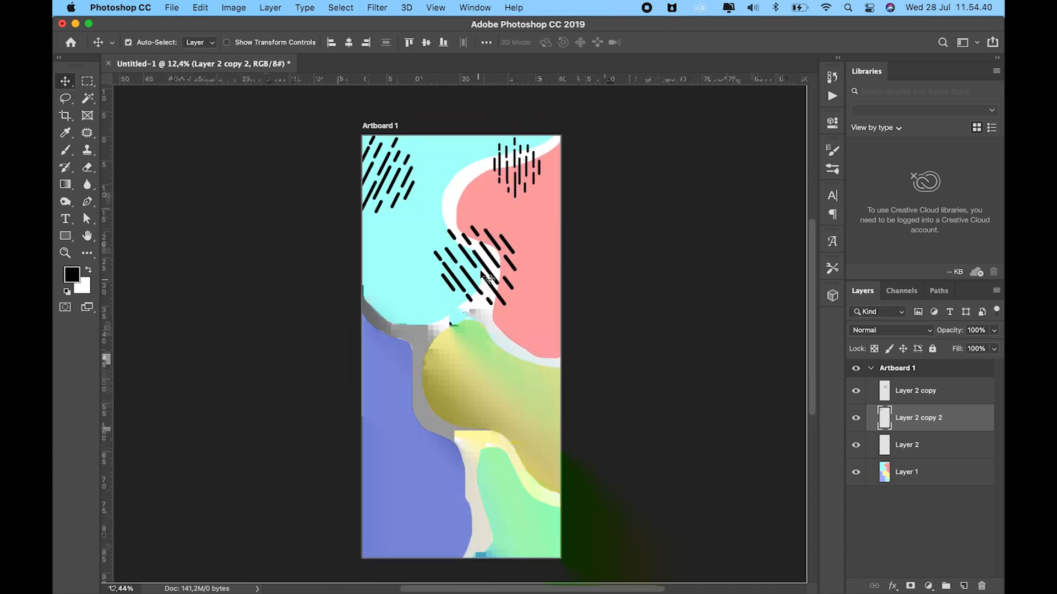
left_click(417, 186, "alt")
left_click_drag(416, 186, 436, 379)
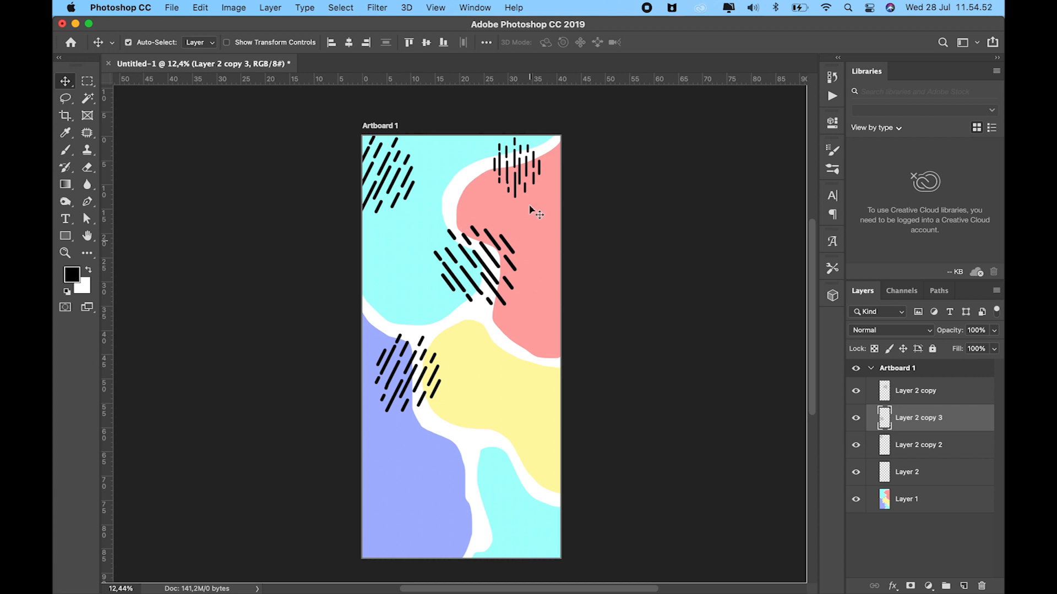
left_click_drag(515, 185, 562, 512)
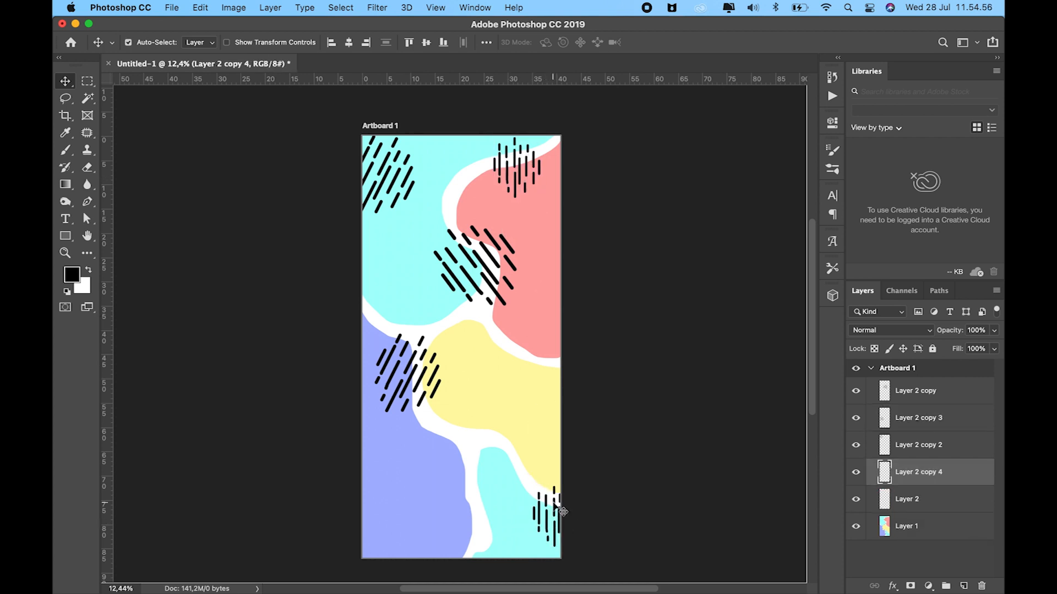
Copy the central diagonal cluster into the artboard's lower left corner and enlarge the copy over the periwinkle shape
left_click(487, 267)
left_click_drag(487, 267, 386, 523)
key("ctrl+t")
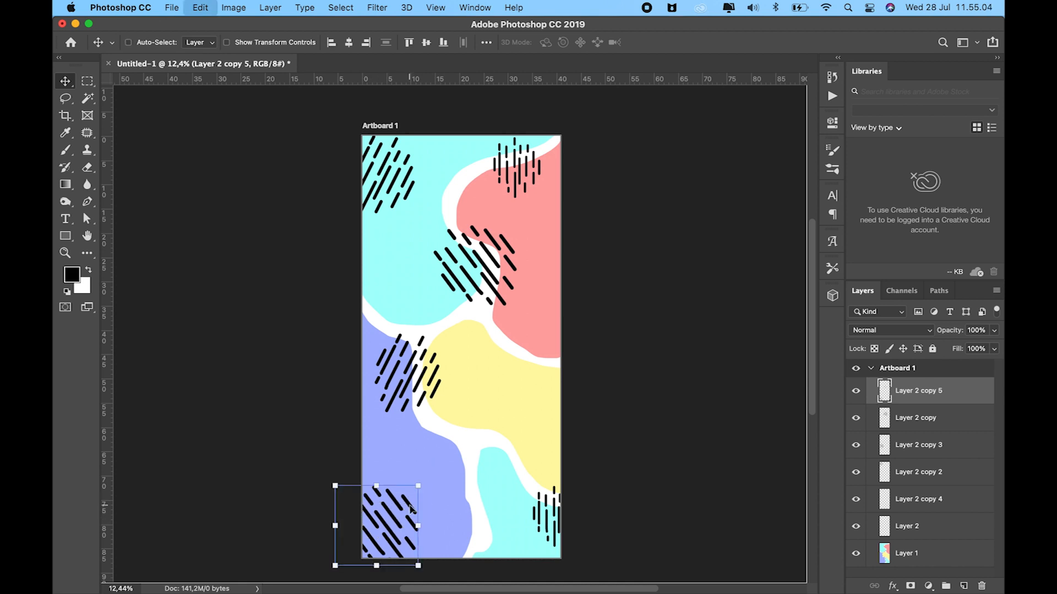
left_click_drag(418, 486, 444, 456)
key("Return")
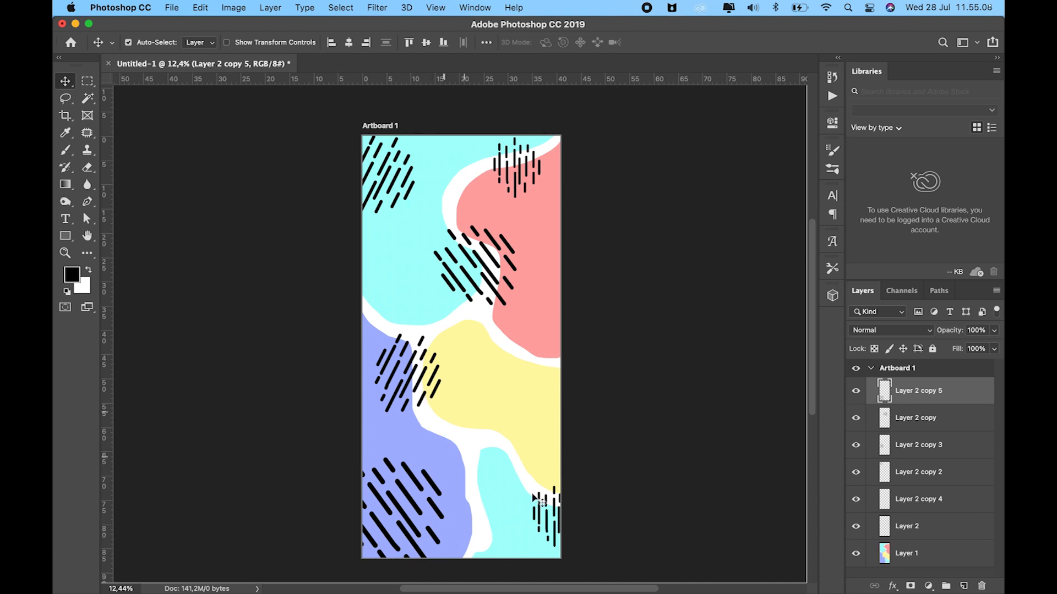
Duplicate the cluster on the periwinkle and yellow boundary, move the copy to the yellow shape's right edge, and enlarge it to about 145%
left_click(415, 375, "ctrl")
key("ctrl+j")
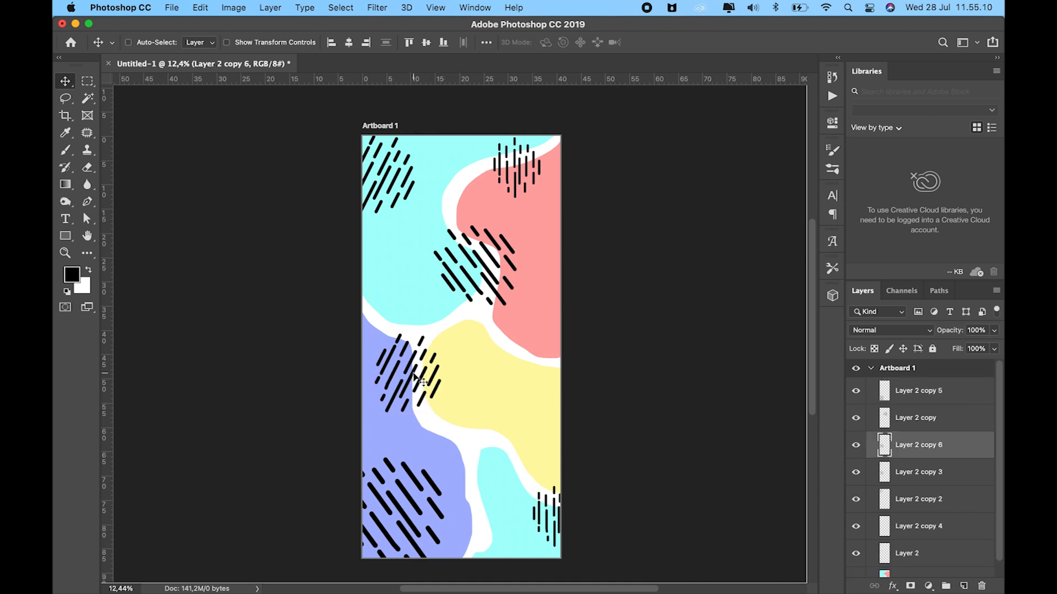
left_click_drag(416, 375, 562, 381)
key("ctrl+t")
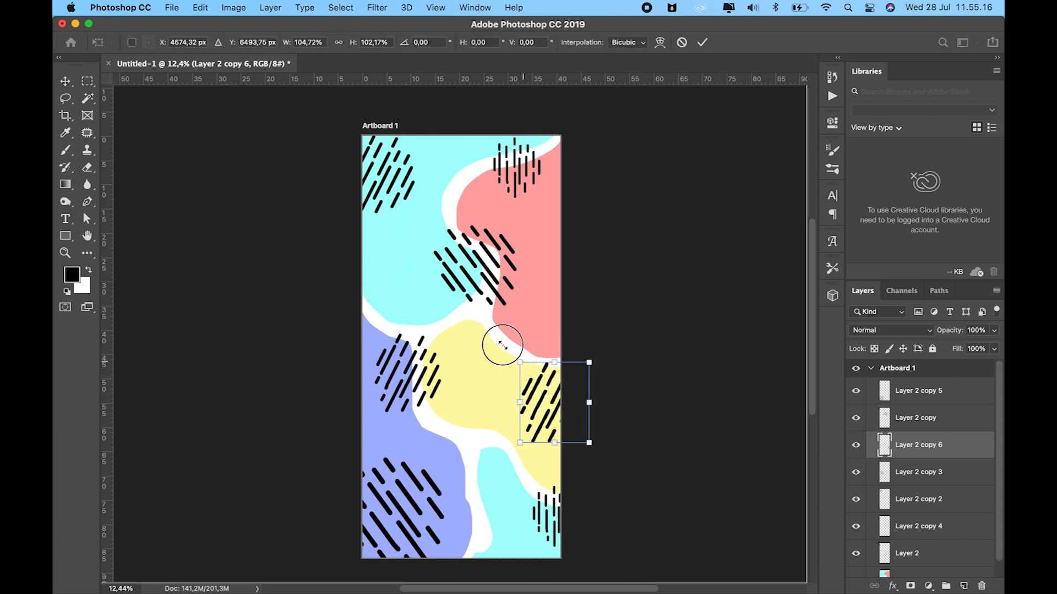
left_click_drag(500, 344, 489, 332)
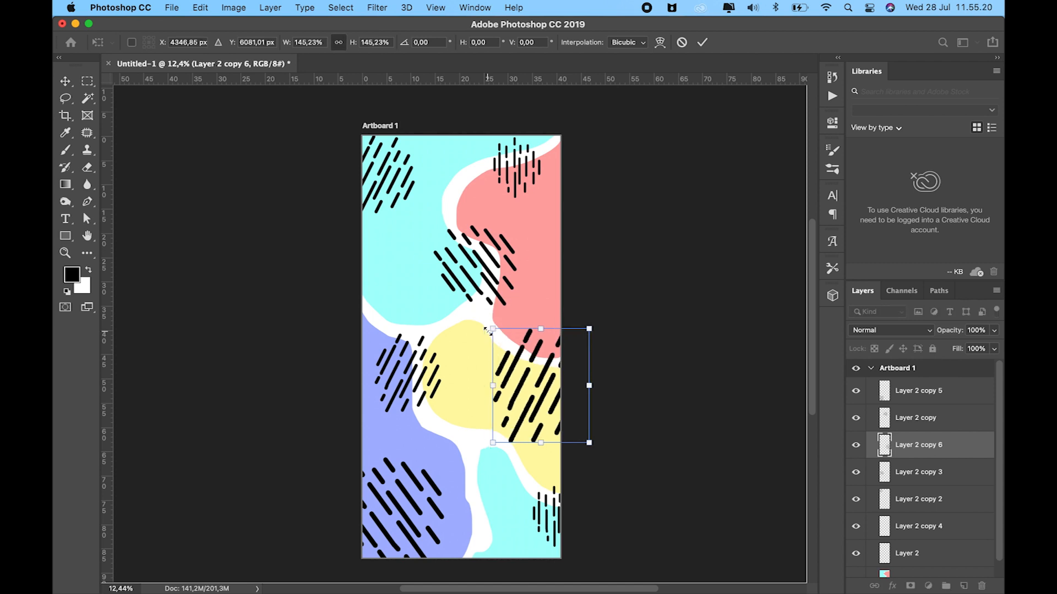
key("Return")
Enlarge the original vertical stroke cluster and move it closer to the artboard's upper right corner
left_click(528, 164)
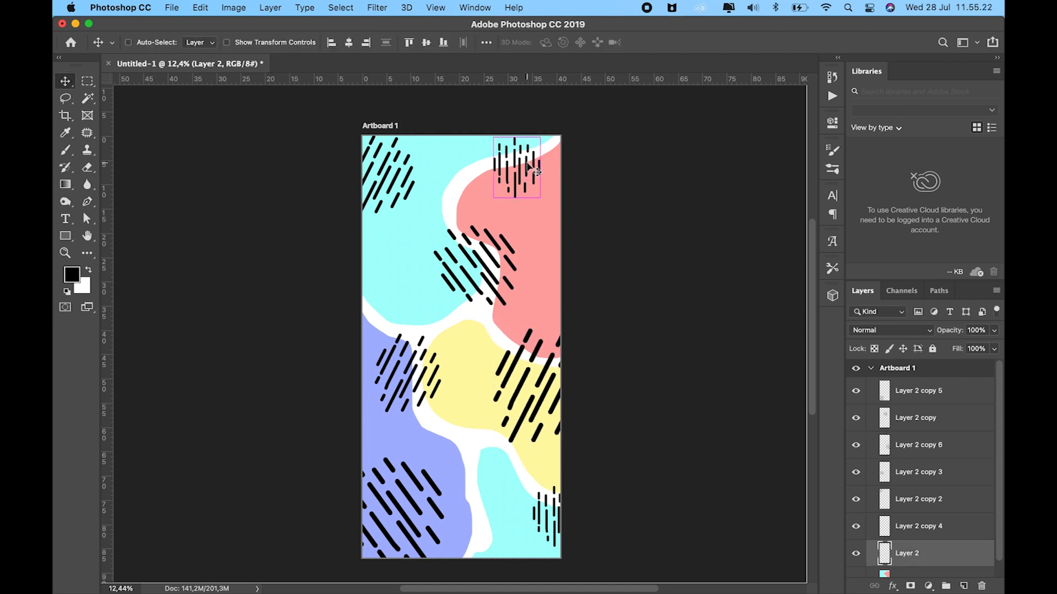
key("ctrl+t")
left_click_drag(540, 198, 552, 213)
left_click_drag(536, 175, 548, 164)
key("Return")
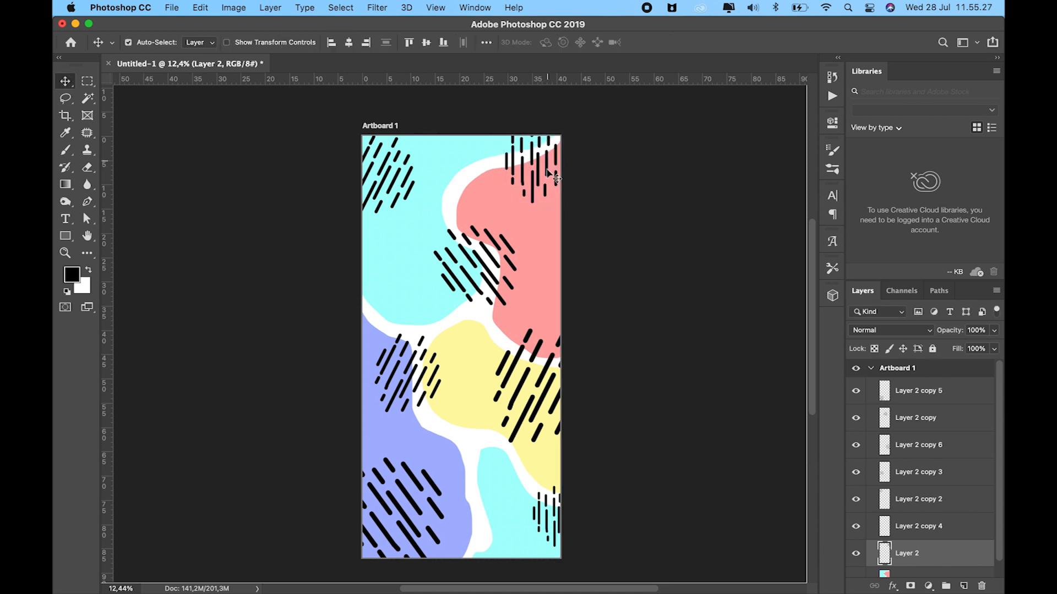
Enlarge the vertical stroke cluster in the artboard's lower right corner to about 148%
left_click(556, 511)
key("super+t")
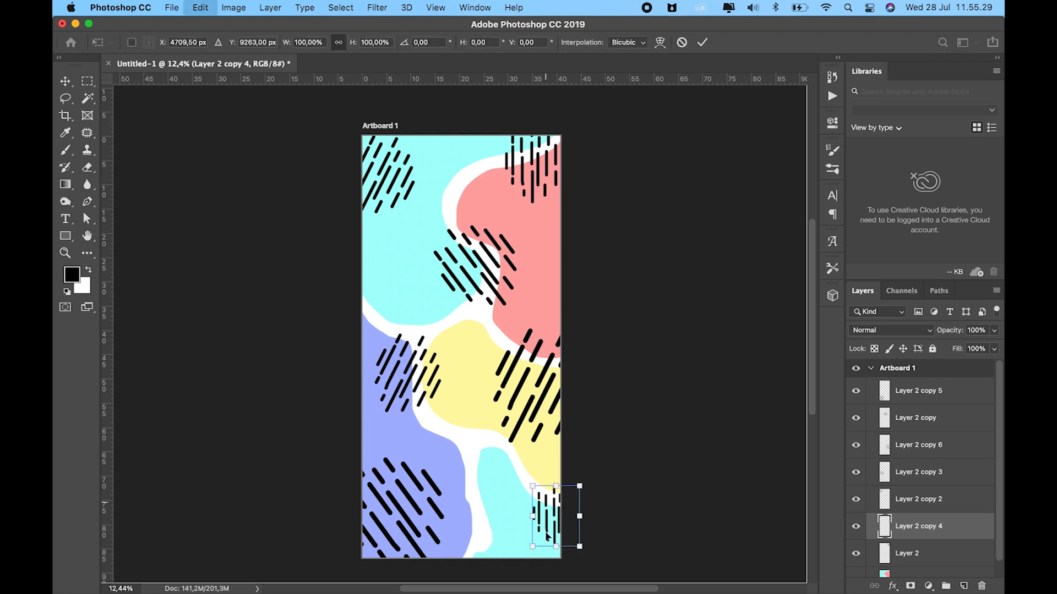
left_click_drag(532, 547, 510, 570)
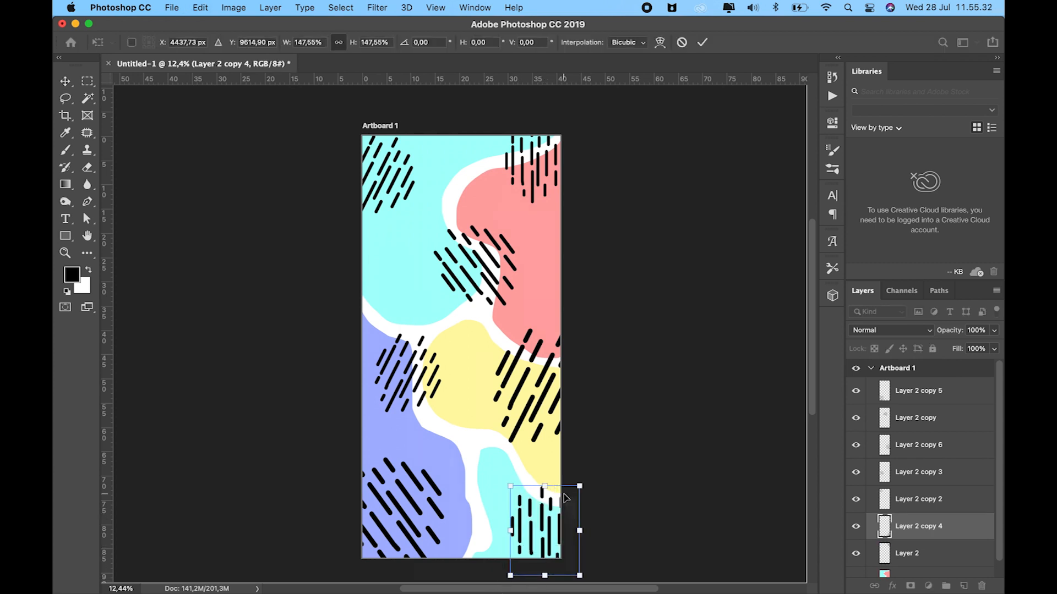
key("Return")
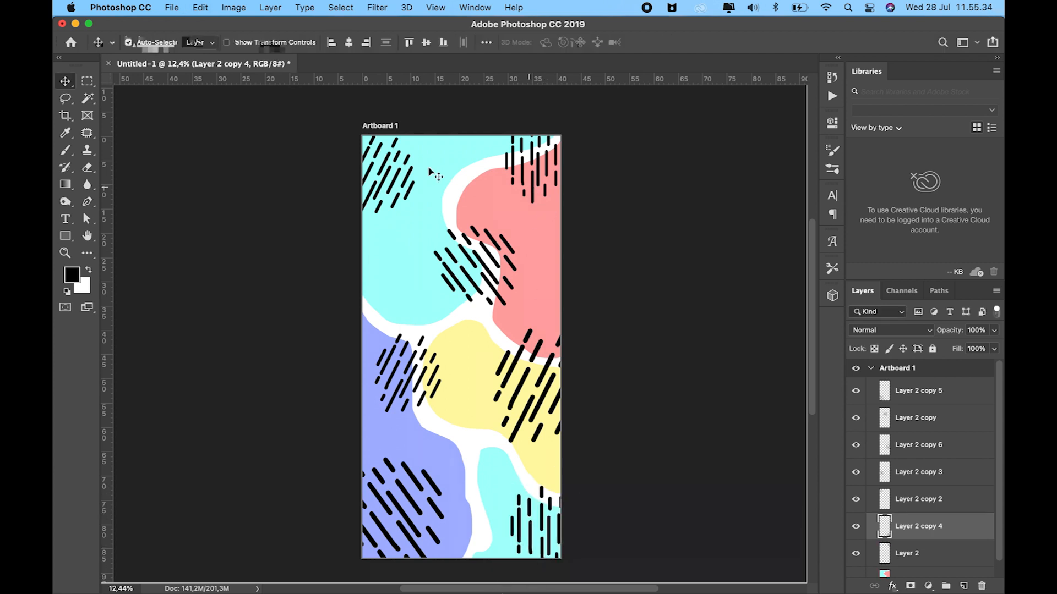
Duplicate the lower right stroke cluster and move the copy to the left edge of the upper cyan shape, partly beyond the artboard
key("super+j")
left_click(528, 526, "super")
left_click_drag(528, 525, 335, 271)
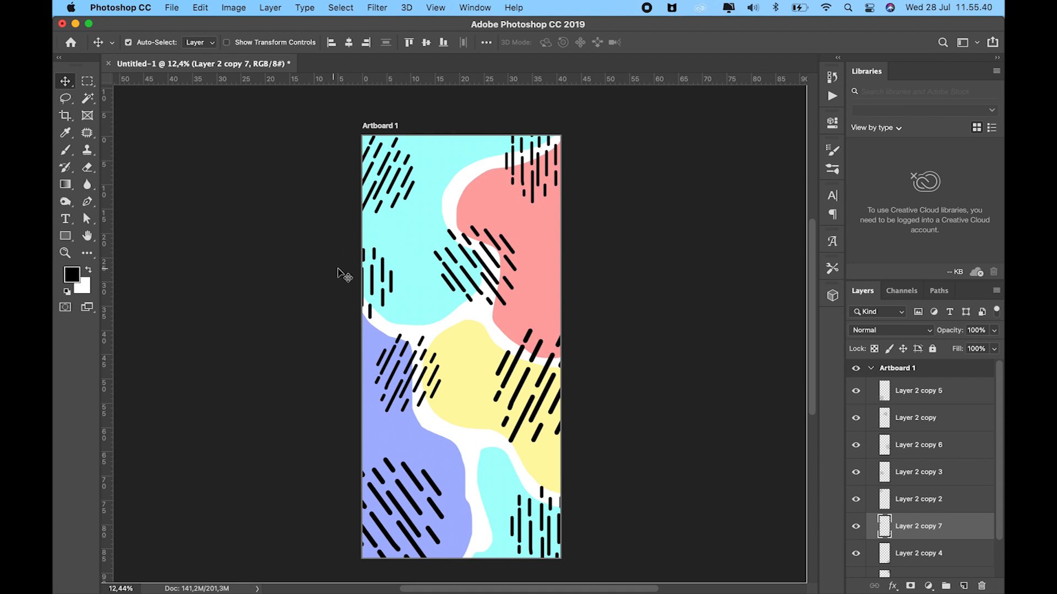
Save the artwork to the Desktop as the Photoshop file case handphone.psd with Maximize Compatibility on
scroll(592, 282, "down", 1)
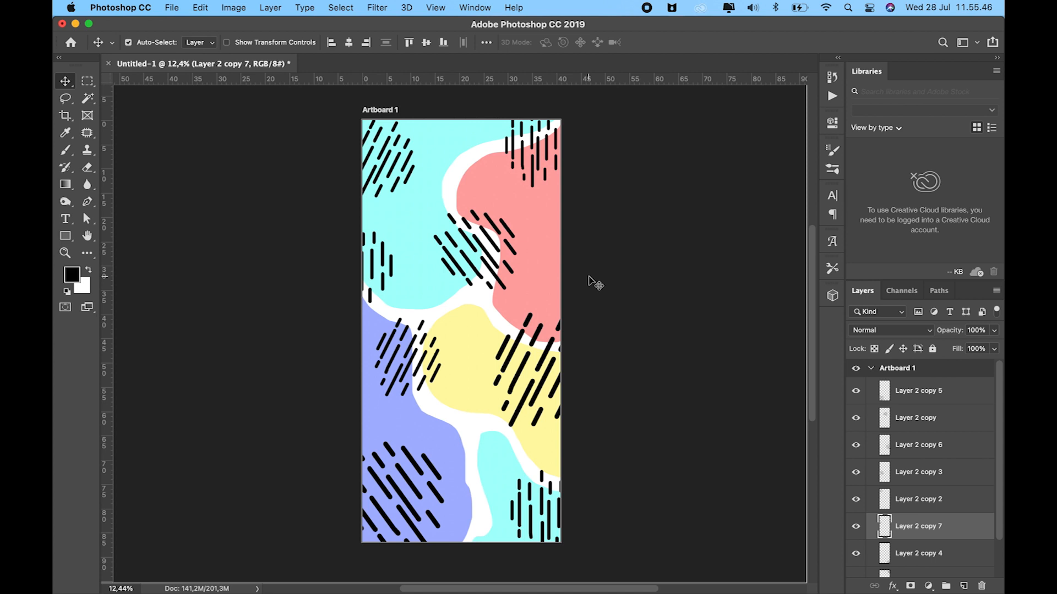
left_click(173, 7)
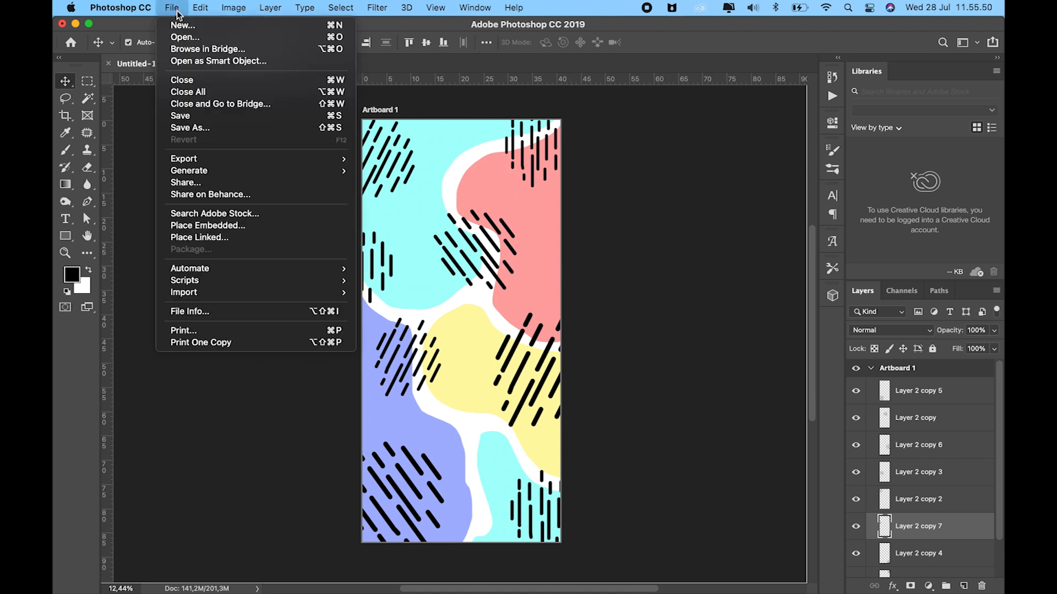
left_click(201, 130)
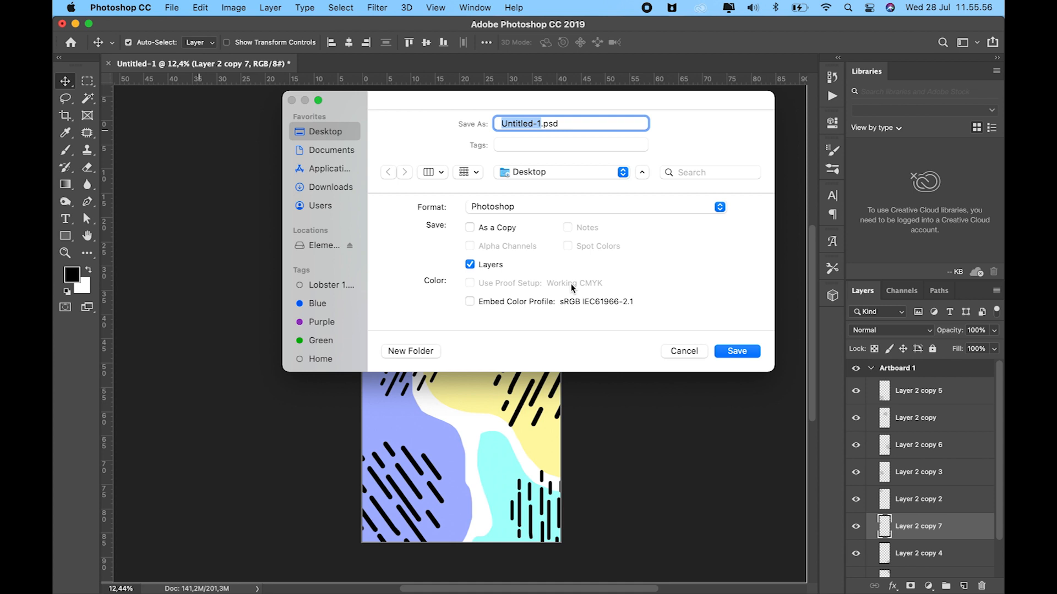
type("case handphone")
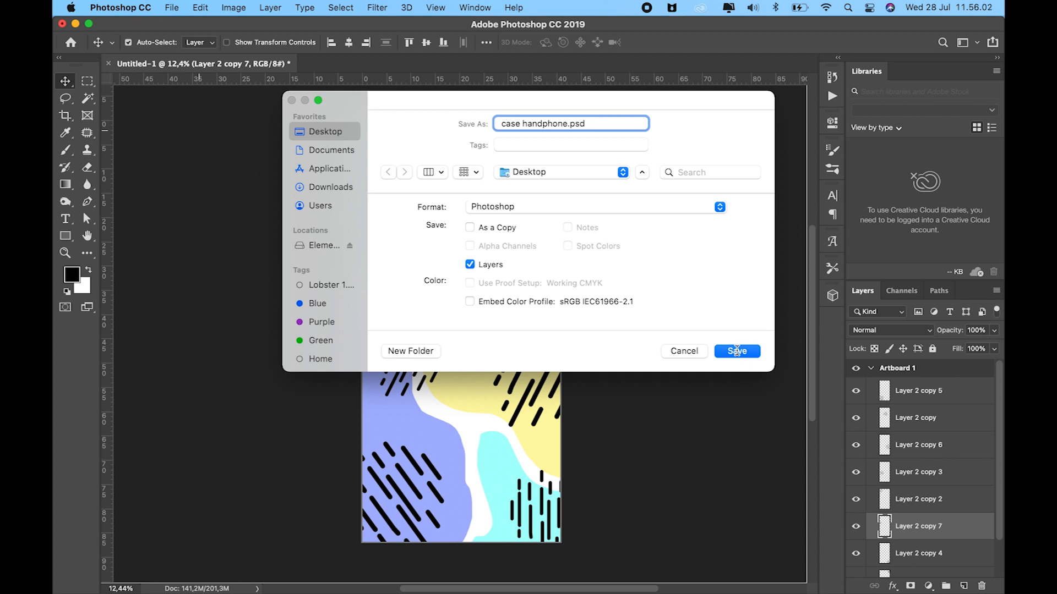
left_click(737, 350)
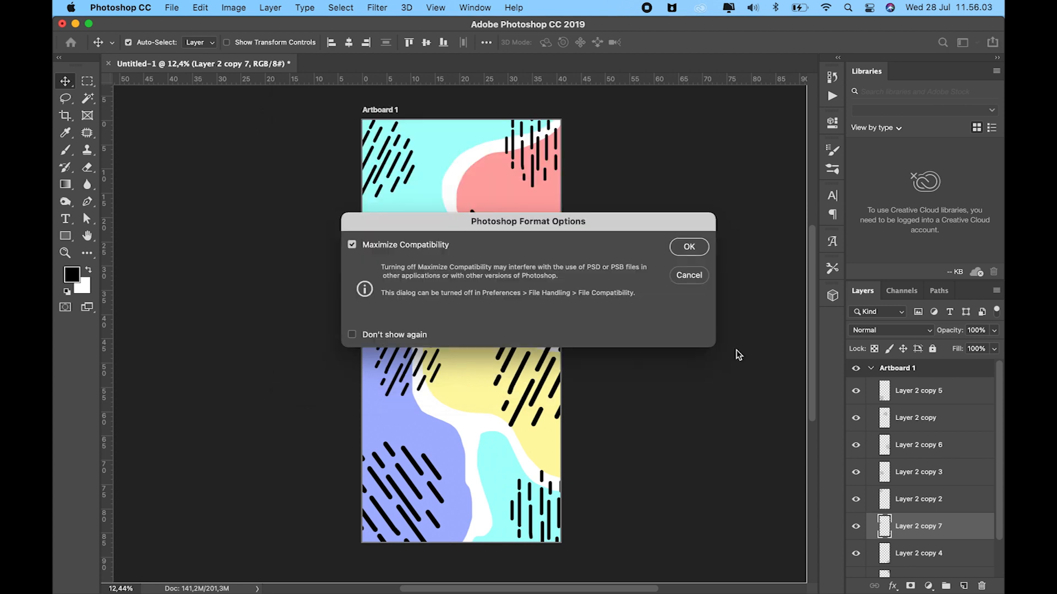
left_click(689, 246)
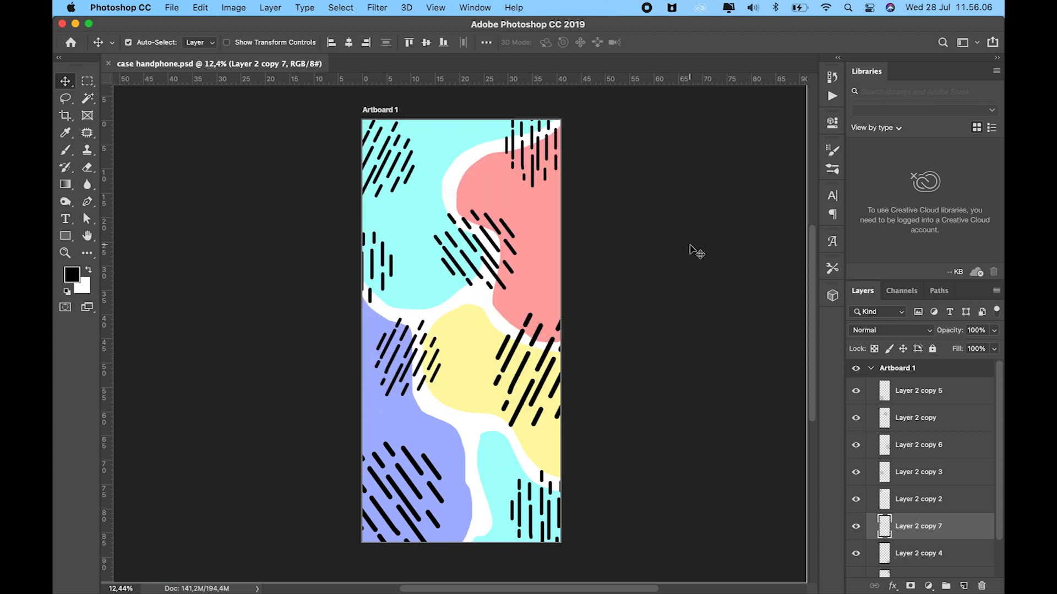
Save a JPEG copy of the artwork as case handphone.jpg on the Desktop at quality 12, Progressive with 3 scans
key("super+shift+s")
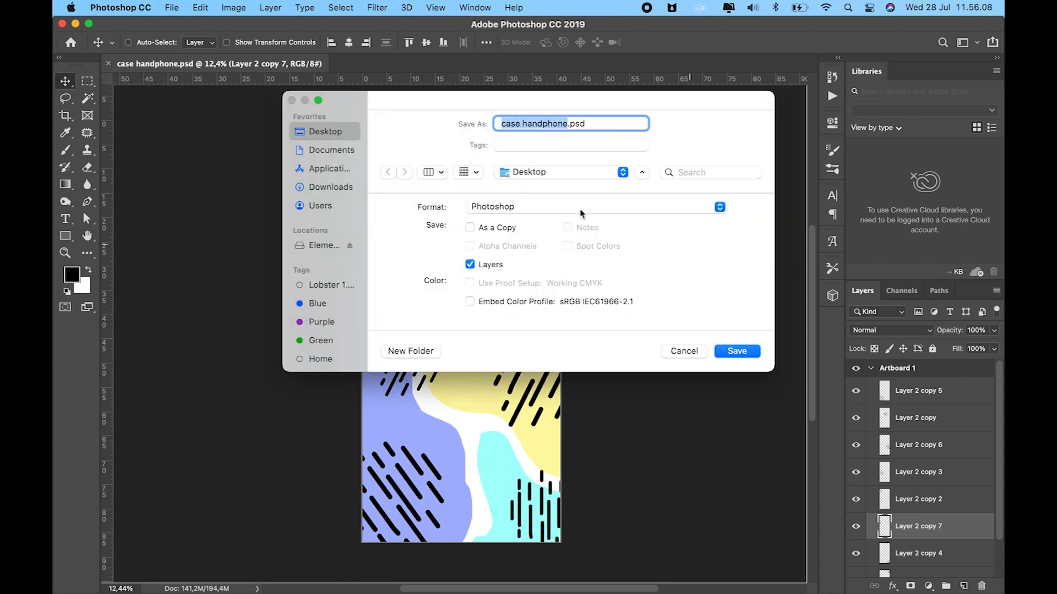
left_click(580, 207)
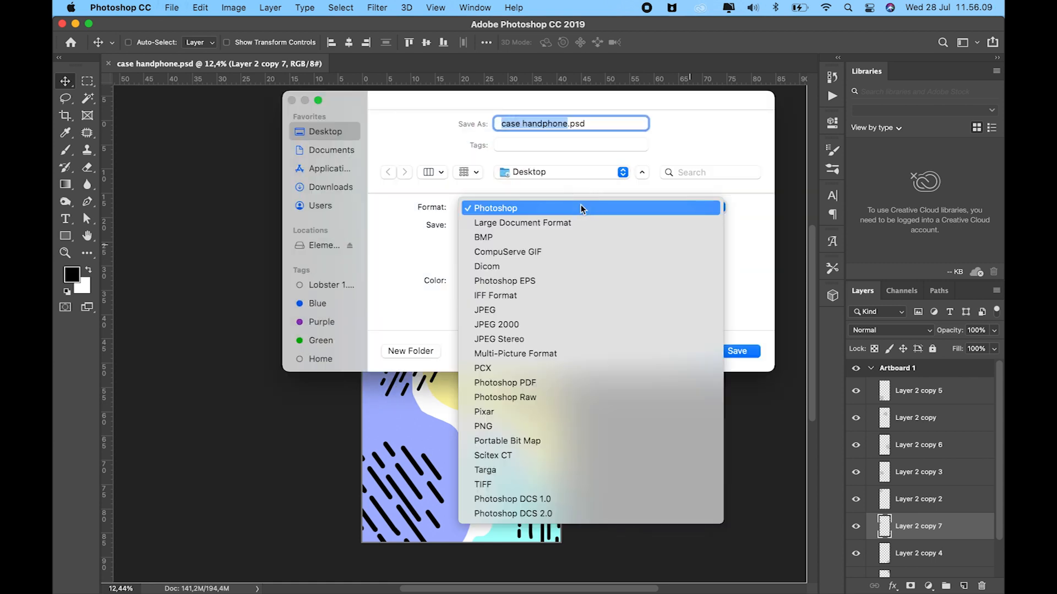
left_click(501, 312)
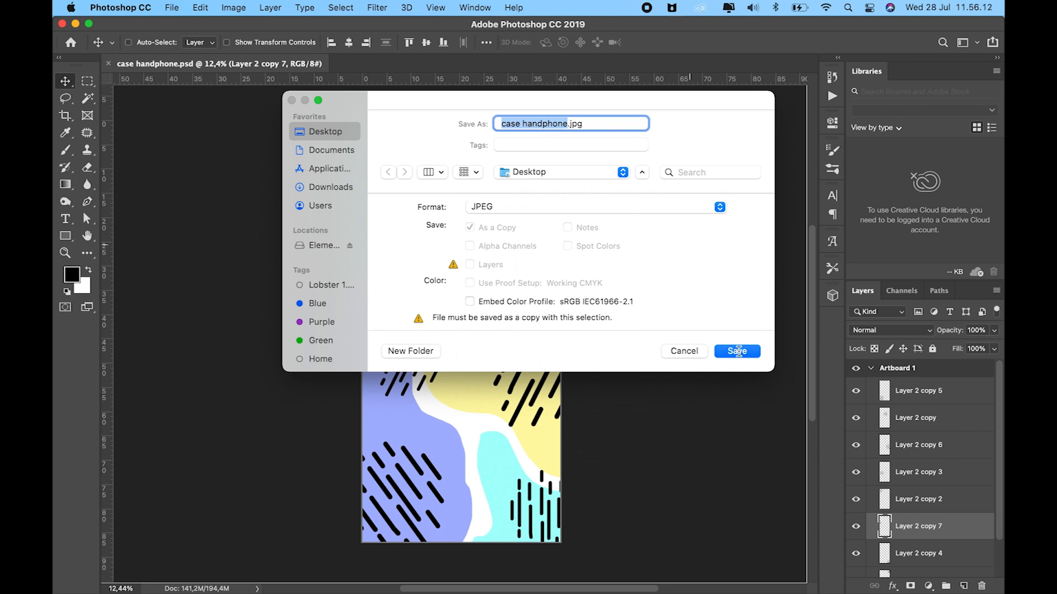
left_click(738, 351)
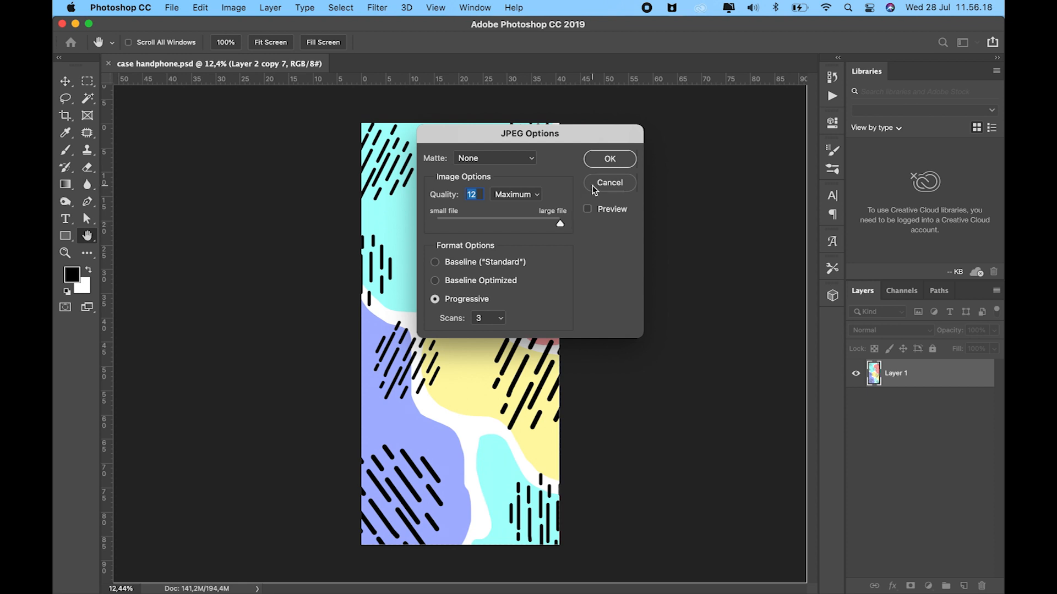
left_click(619, 158)
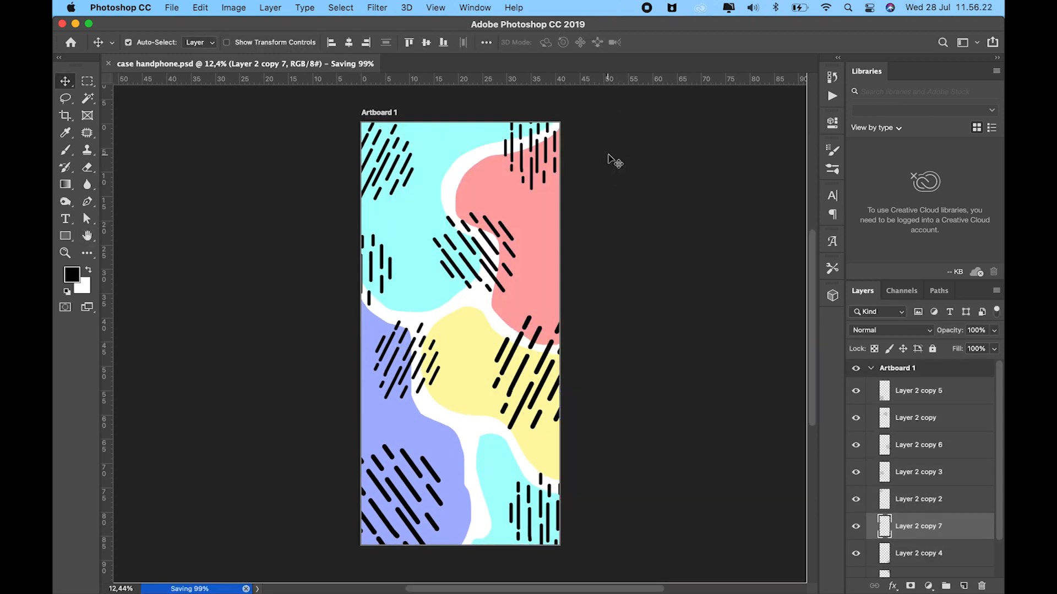
Switch to Finder and preview the saved case handphone.jpg on the Desktop
left_click(263, 572)
left_click(429, 133)
key("space")
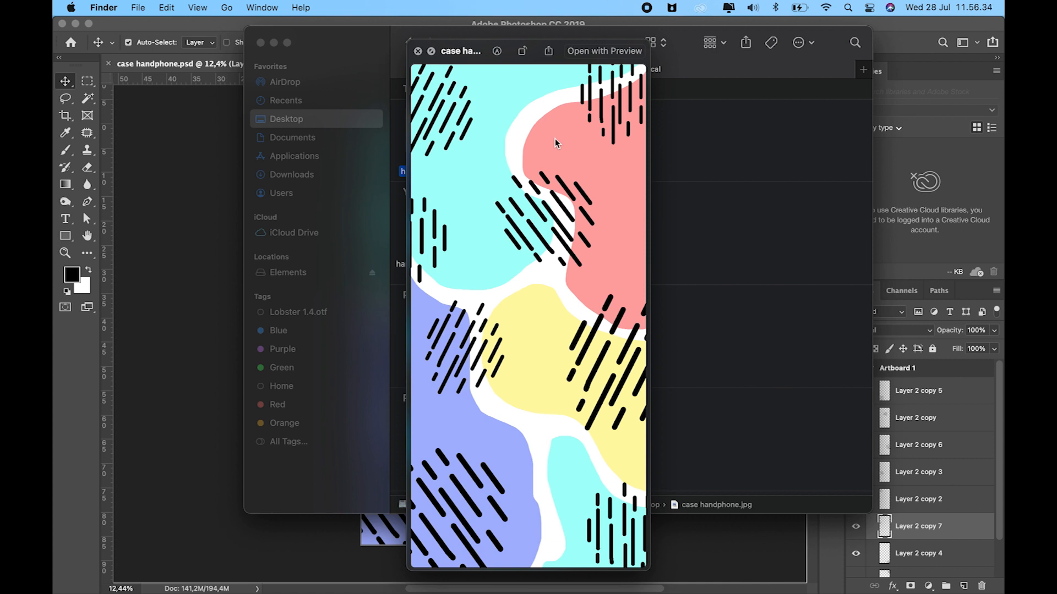
key("space")
left_click(554, 139)
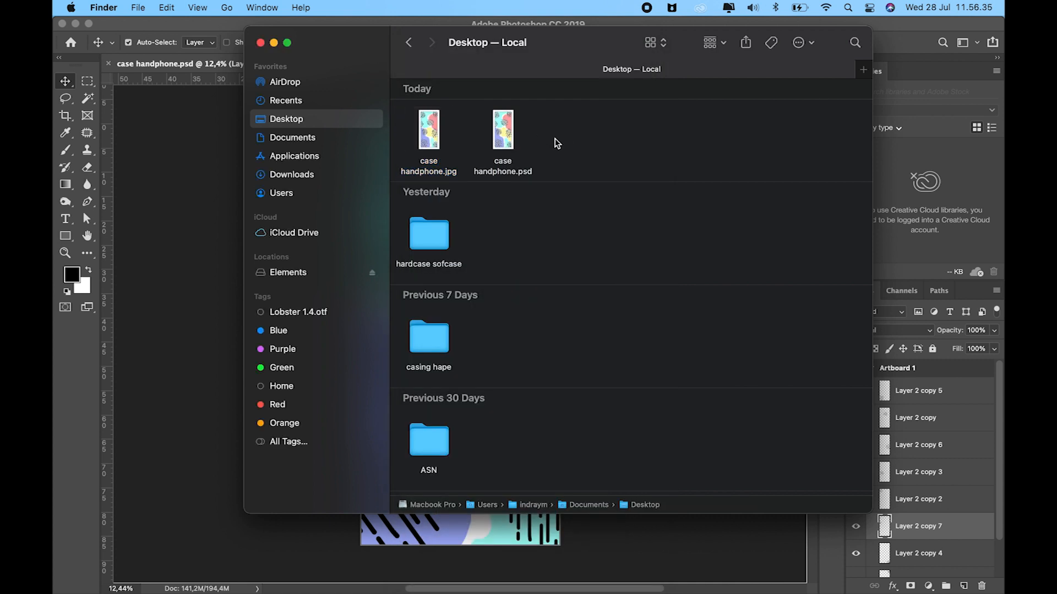
Preview the phone case photo in the hardcase sofcase folder and open it in Adobe Photoshop CC 2019
double_click(423, 231)
left_click(444, 123)
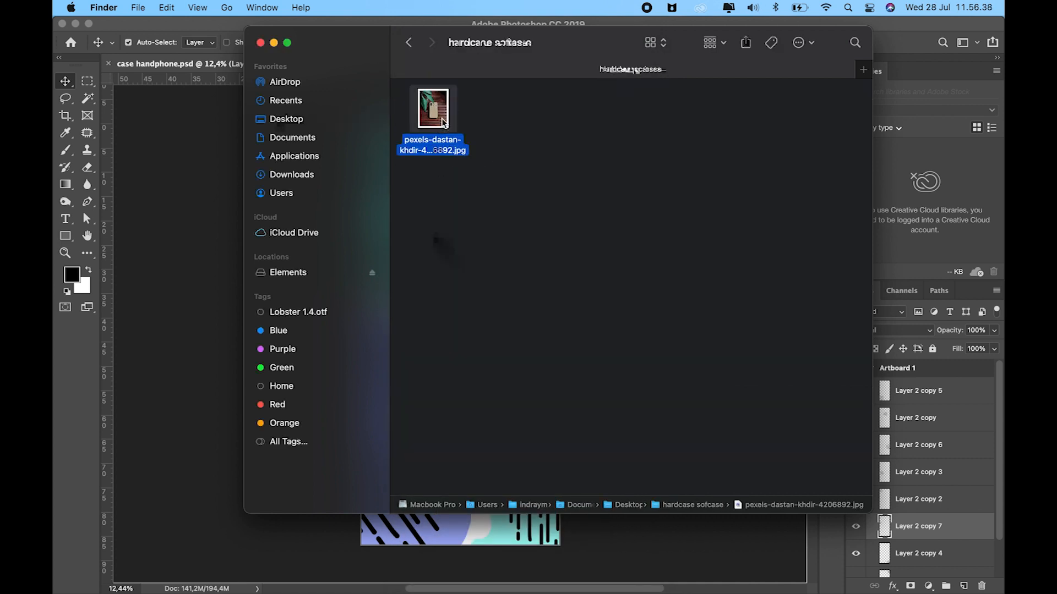
key("space")
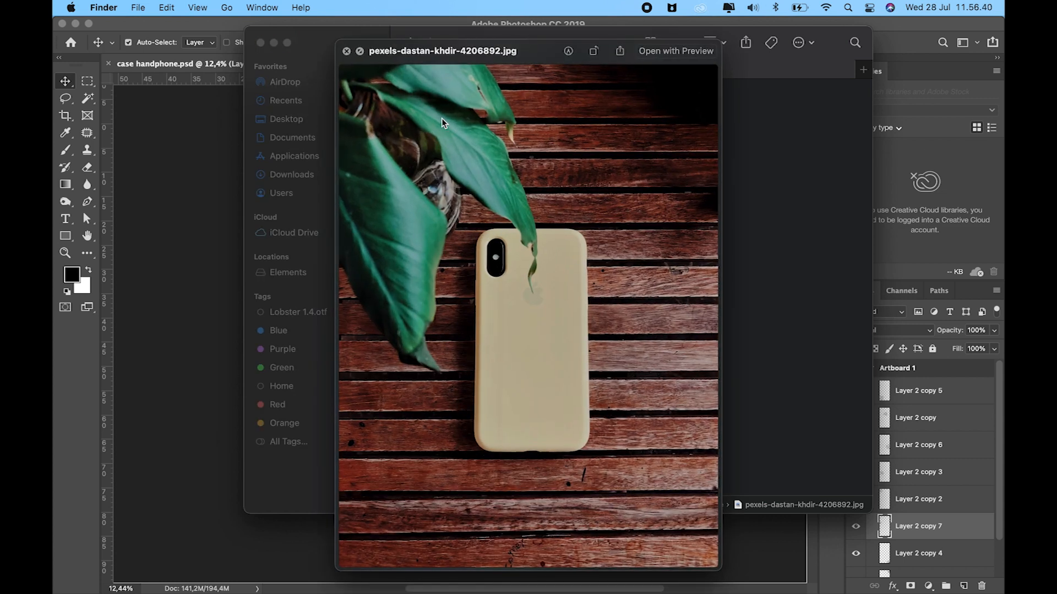
key("space")
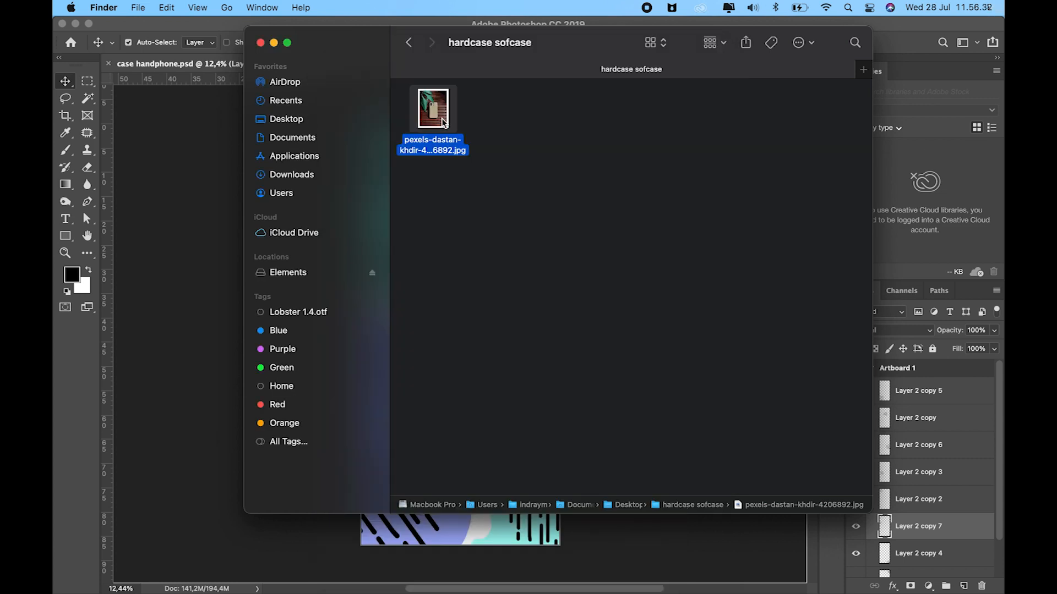
key("space")
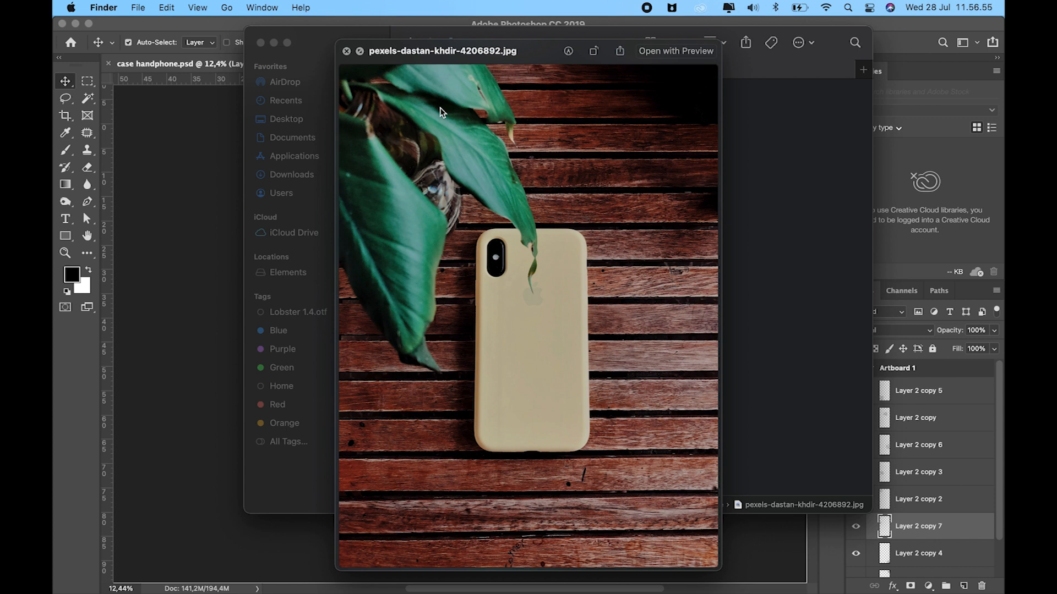
key("space")
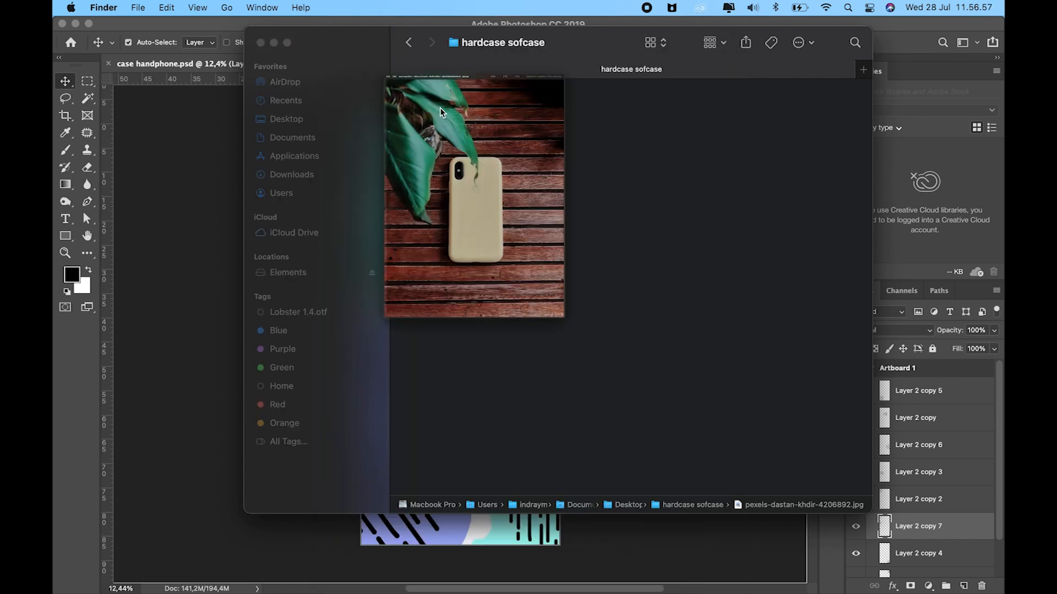
left_click(466, 124)
right_click(440, 107)
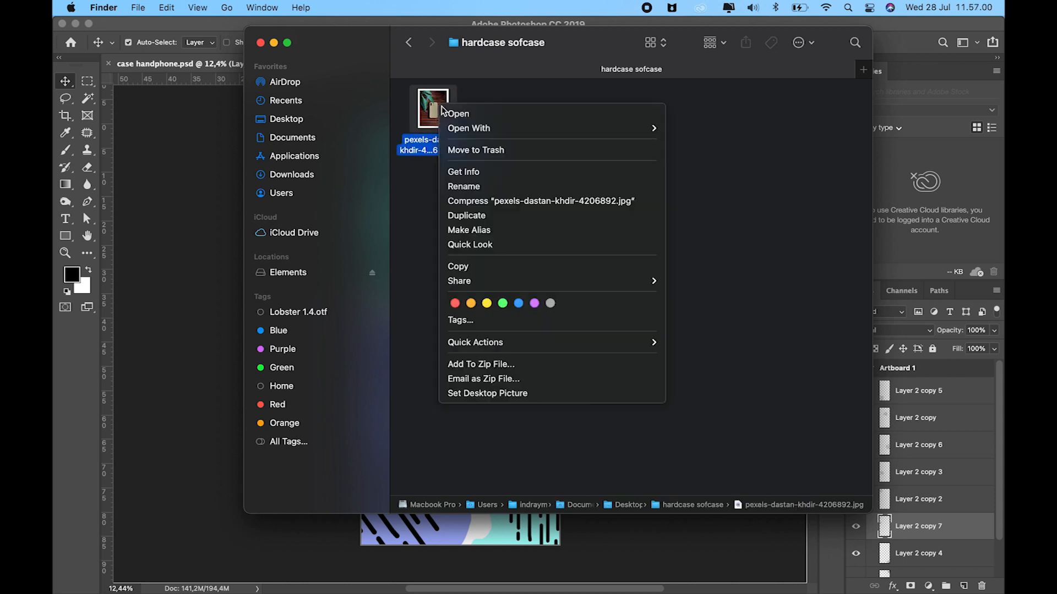
mouse_move(638, 132)
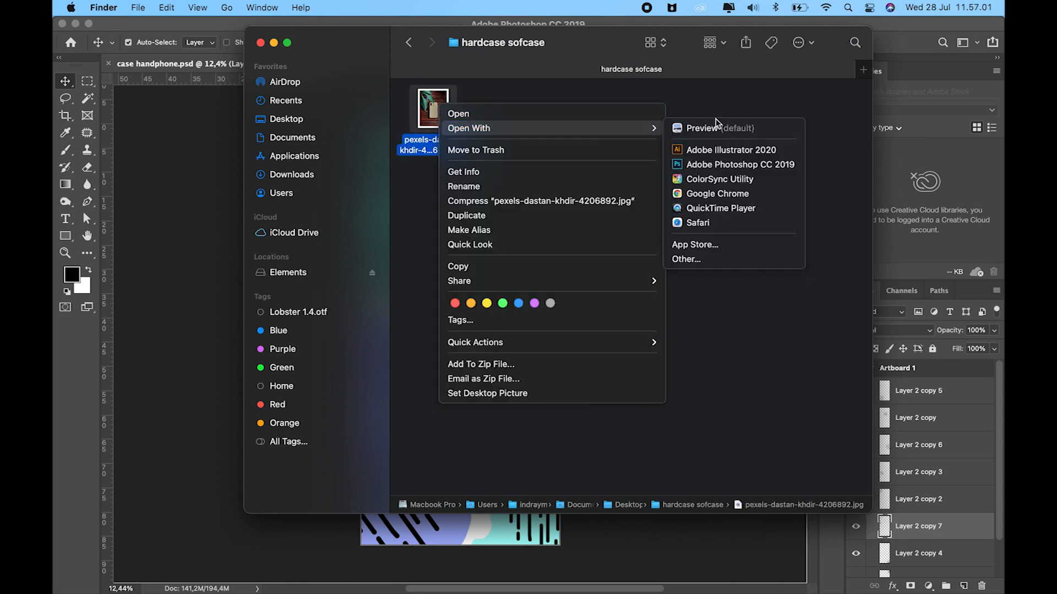
left_click(728, 164)
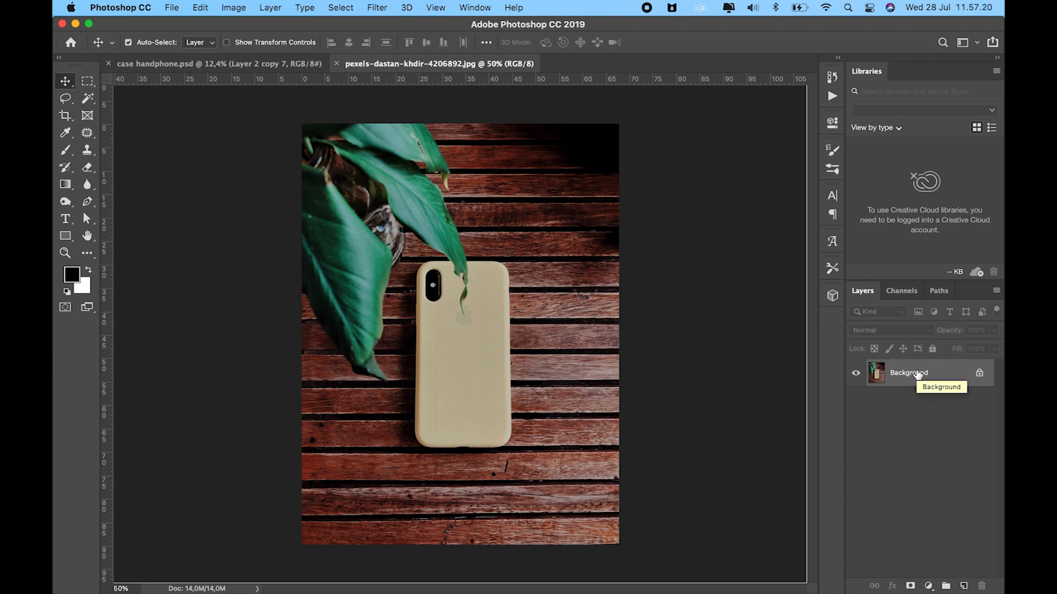
Duplicate the photo's Background layer and crop the canvas to a square by setting its height to 67,73 cm
key("super+j")
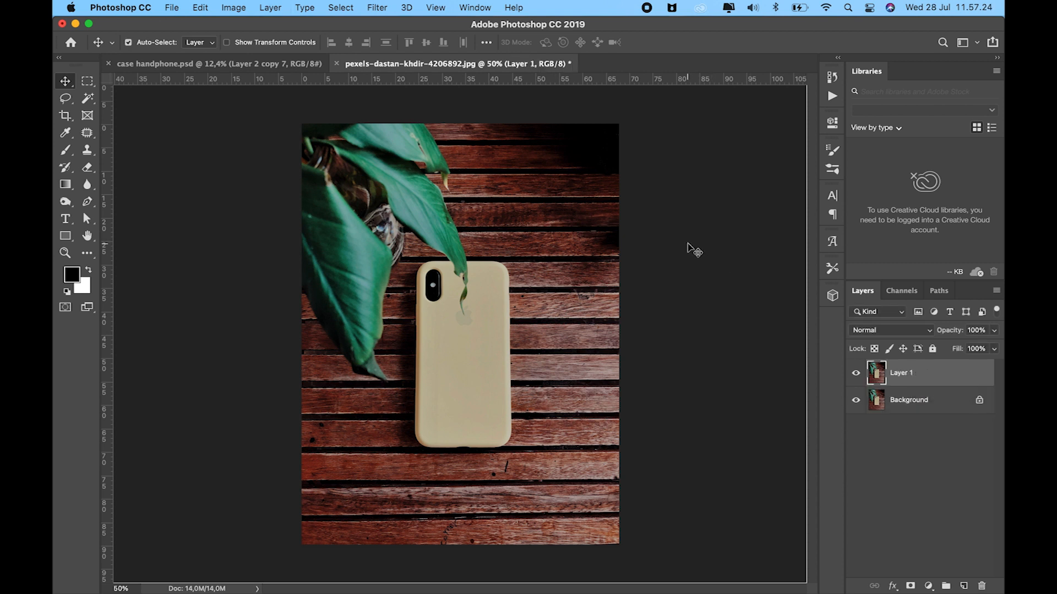
left_click(233, 8)
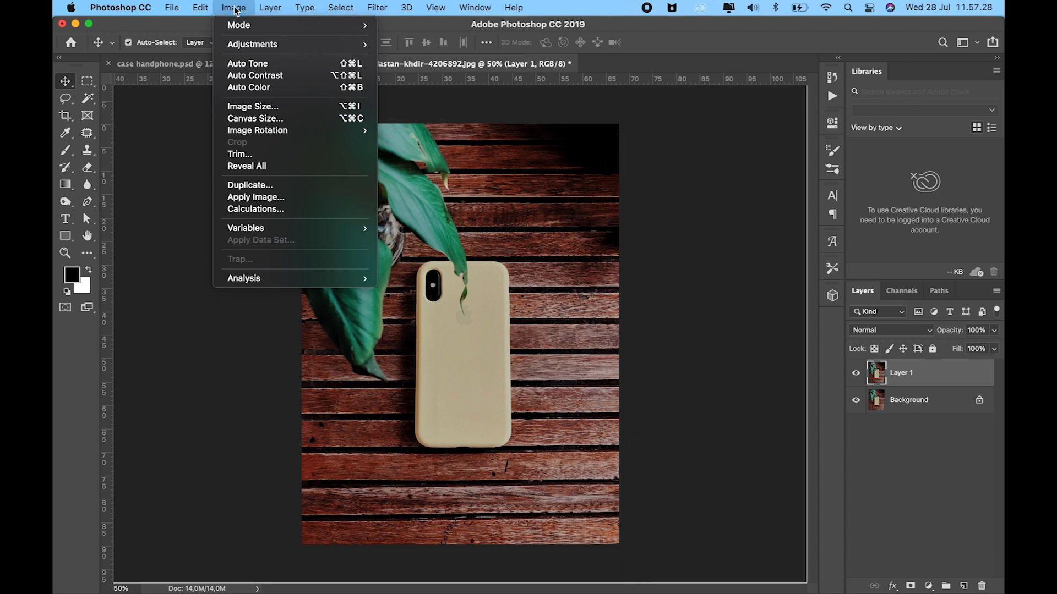
left_click(256, 118)
key("super+c")
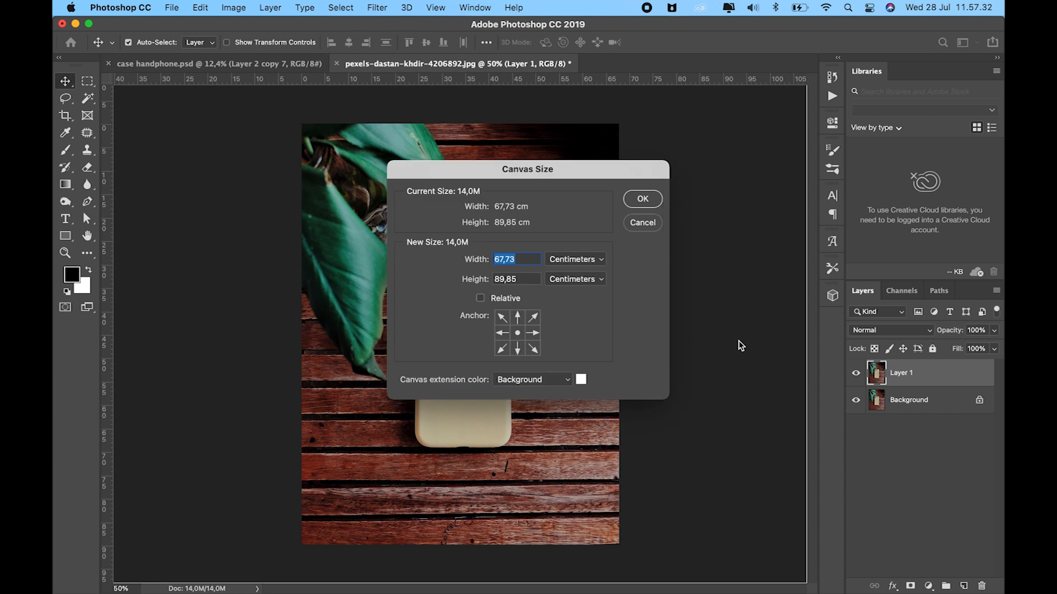
left_click_drag(520, 278, 495, 274)
key("super+v")
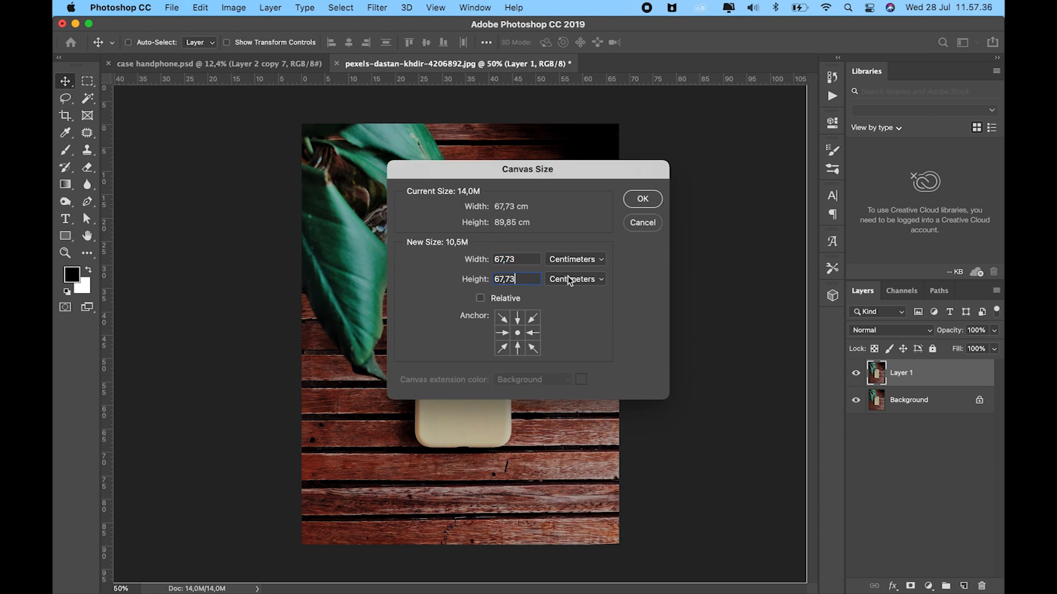
left_click(643, 198)
left_click(543, 236)
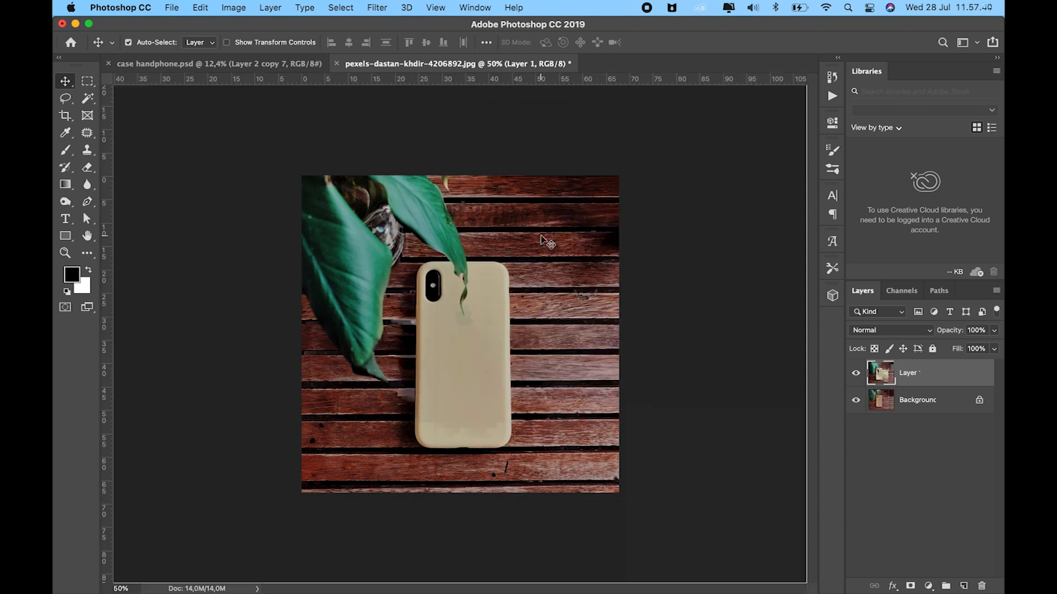
Move the duplicated photo layer up, enlarge it to about 125%, and center the phone case on the square canvas
mouse_move(463, 338)
left_mouse_down()
mouse_move(464, 311)
mouse_move(465, 325)
left_mouse_up()
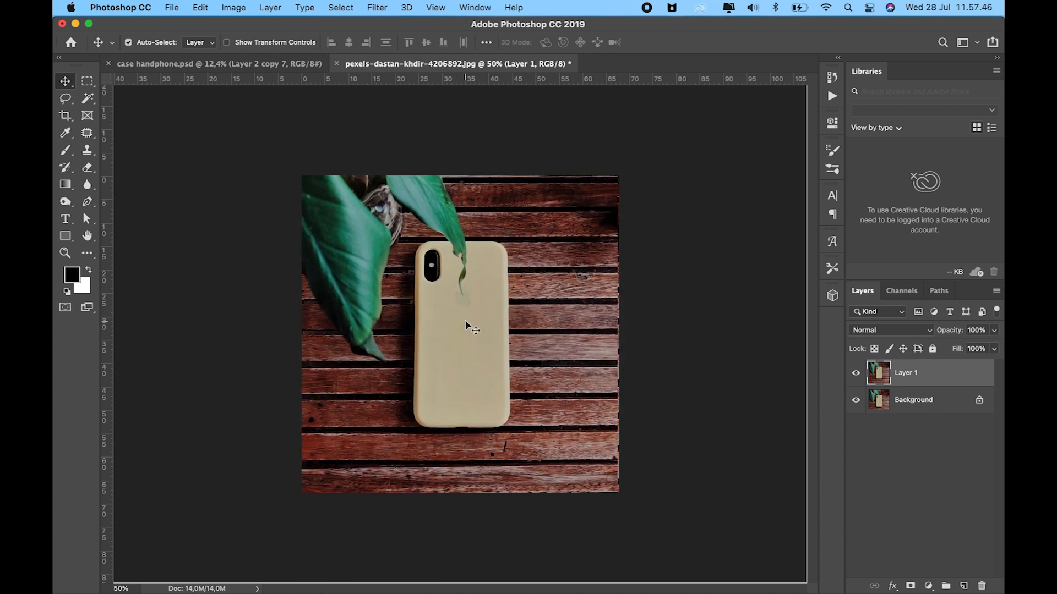
key("super+t")
left_click_drag(618, 315, 657, 314)
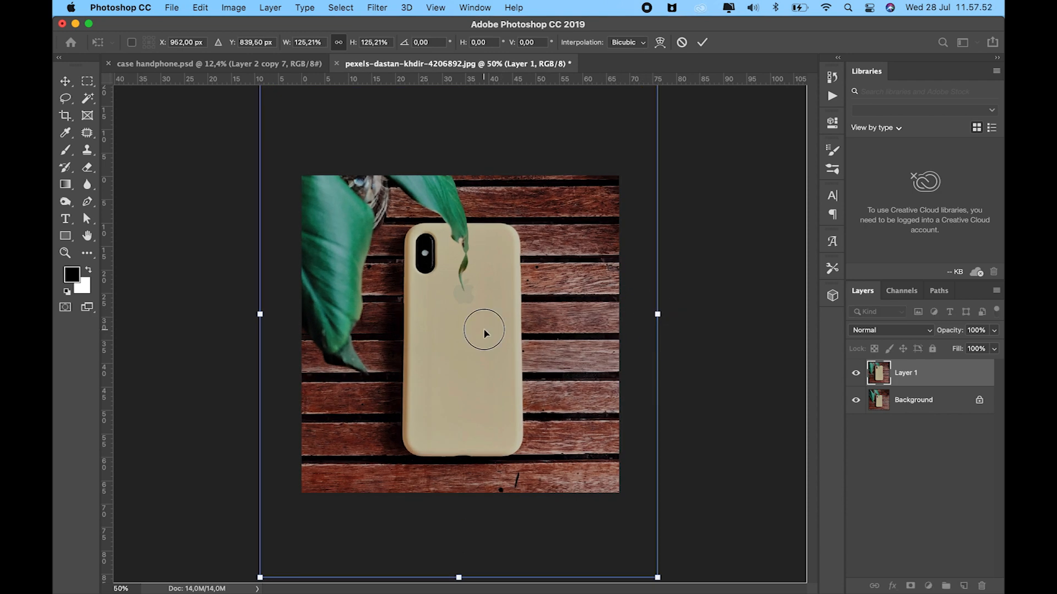
left_click_drag(483, 334, 485, 329)
key("Return")
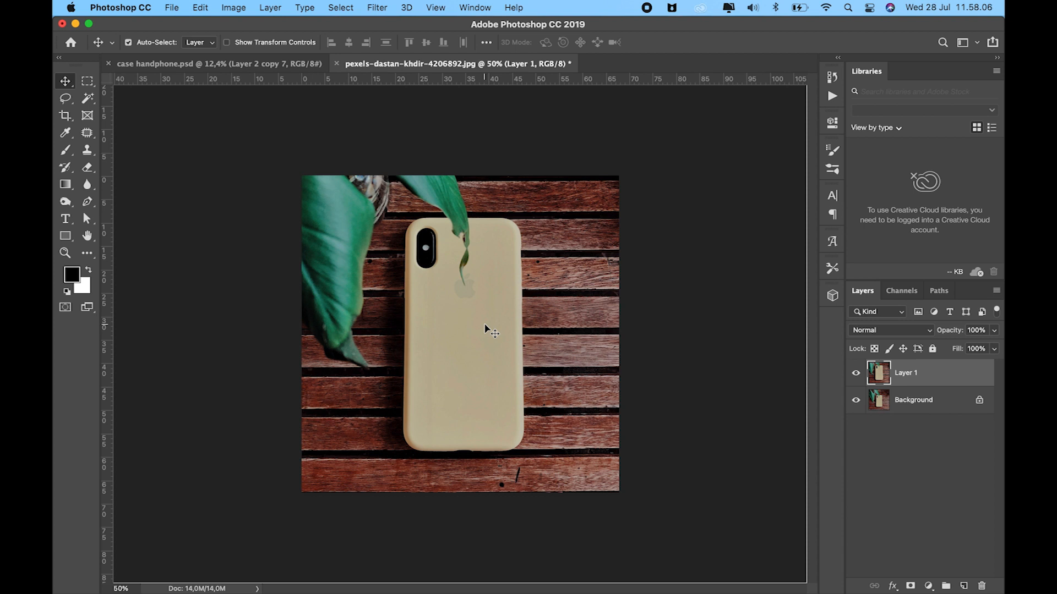
left_click_drag(472, 310, 468, 312)
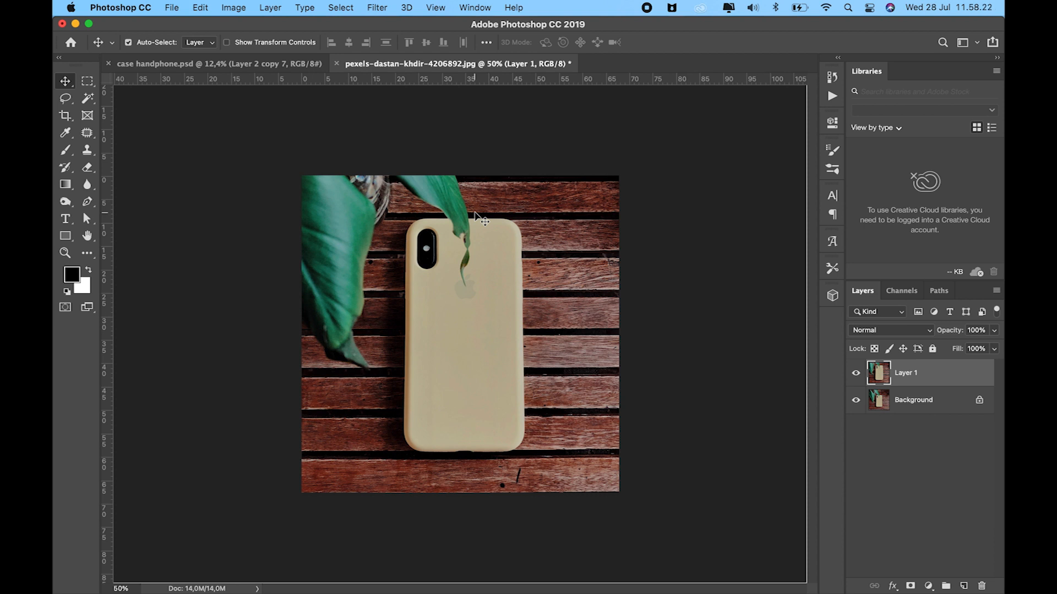
Start a Pen tool shape path where the leaf meets the case's top edge and trace it around the upper-left corner
key("p")
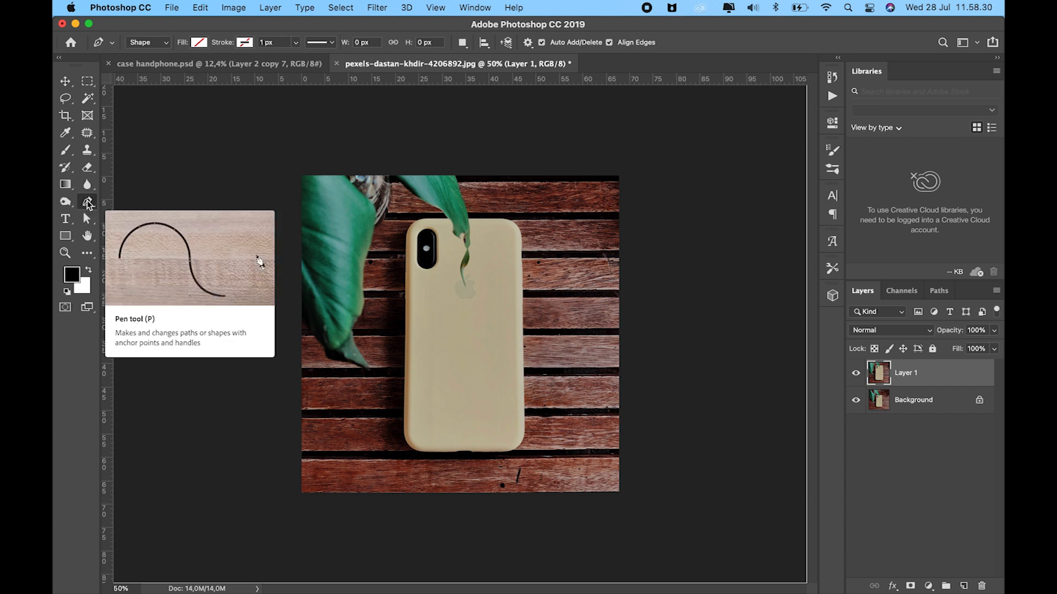
key("z")
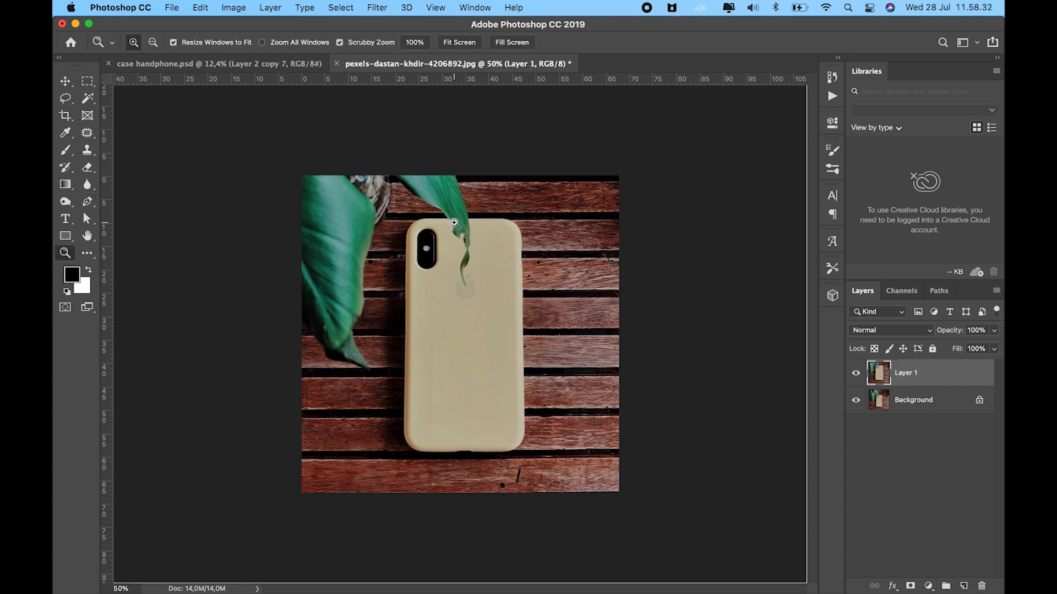
left_click_drag(454, 222, 385, 161)
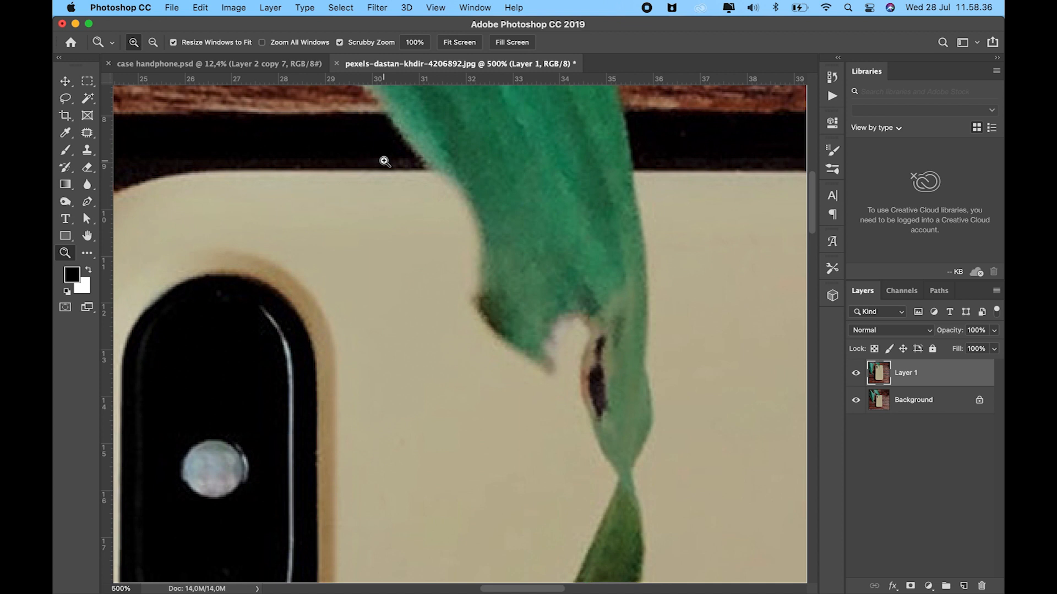
key("p")
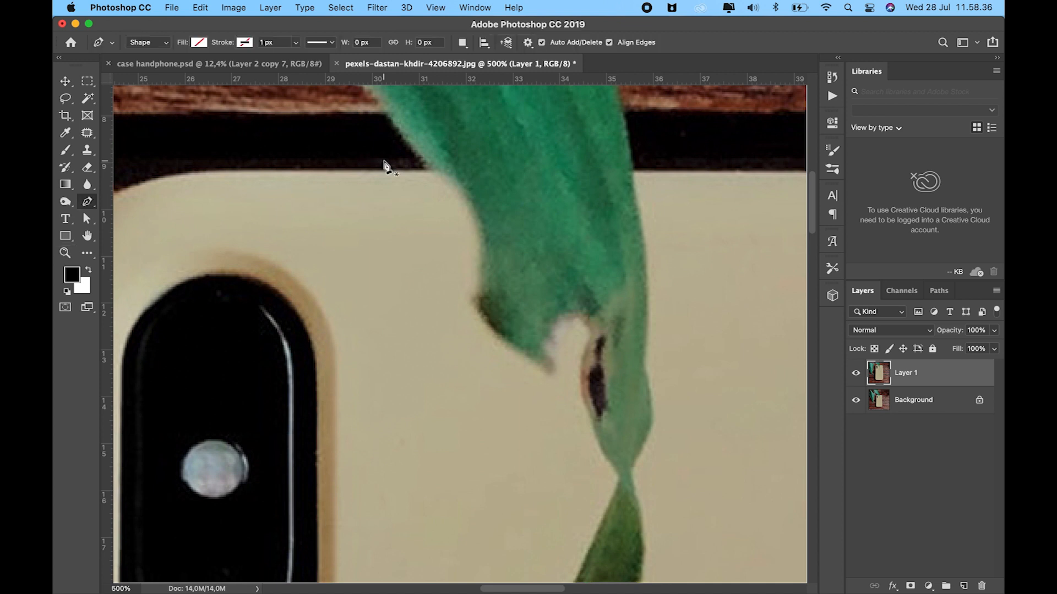
left_click(439, 172)
left_click(208, 172)
scroll(249, 174, "left", 5)
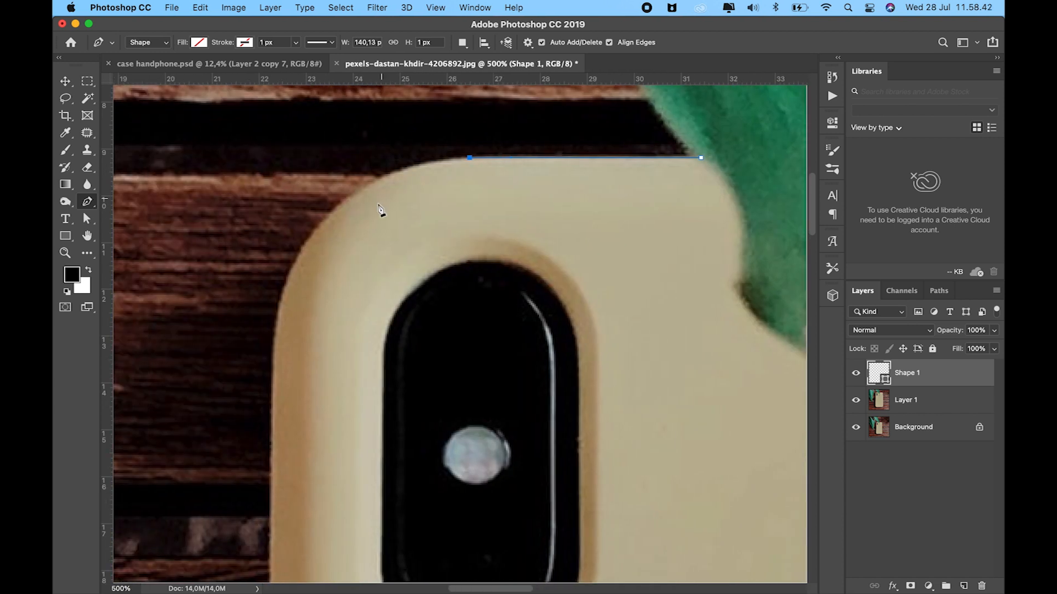
left_click_drag(342, 203, 298, 248)
left_click(274, 331)
Continue the path down the phone case's left edge to the start of its lower-left corner
left_click(273, 378)
left_click(269, 542)
scroll(271, 543, "down", 10)
left_click(264, 522)
scroll(264, 523, "down", 10)
scroll(256, 542, "down", 10)
left_click(269, 349)
left_click(273, 472)
Trace the path around the lower-left corner, along the case's bottom edge and around the lower-right corner
scroll(273, 472, "down", 5)
left_click_drag(285, 326, 320, 357)
left_click_drag(395, 387, 440, 396)
left_click(622, 395)
scroll(619, 400, "right", 10)
left_click(494, 408)
left_click_drag(530, 402, 601, 301)
scroll(630, 410, "right", 15)
Continue the path up the case's right edge, around the upper-right corner and back along the top edge to the leaf
left_click(403, 459)
left_click(592, 237)
scroll(586, 137, "up", 15)
left_click(571, 140)
scroll(577, 165, "up", 5)
left_click_drag(609, 315, 514, 231)
left_click(420, 207)
scroll(419, 210, "left", 10)
left_click(404, 222)
Trace the path down the right edge of the overlapping leaf to its pointed tip near the Apple logo
left_click(414, 280)
left_click(419, 326)
left_click(420, 355)
left_click(405, 519)
scroll(410, 523, "down", 5)
left_click_drag(436, 427, 433, 457)
left_click(411, 506)
left_click(394, 525)
scroll(380, 562, "down", 5)
left_click_drag(372, 407, 378, 447)
left_click(396, 531)
Trace the path back up the leaf's left edge, following its torn notch, and close it at the starting point
left_click_drag(342, 354, 342, 307)
scroll(385, 220, "up", 2)
left_click(410, 206)
scroll(405, 204, "up", 4)
left_click_drag(370, 200, 338, 121)
left_click(338, 161)
left_click(341, 196)
left_click(265, 137)
left_click_drag(265, 137, 266, 99)
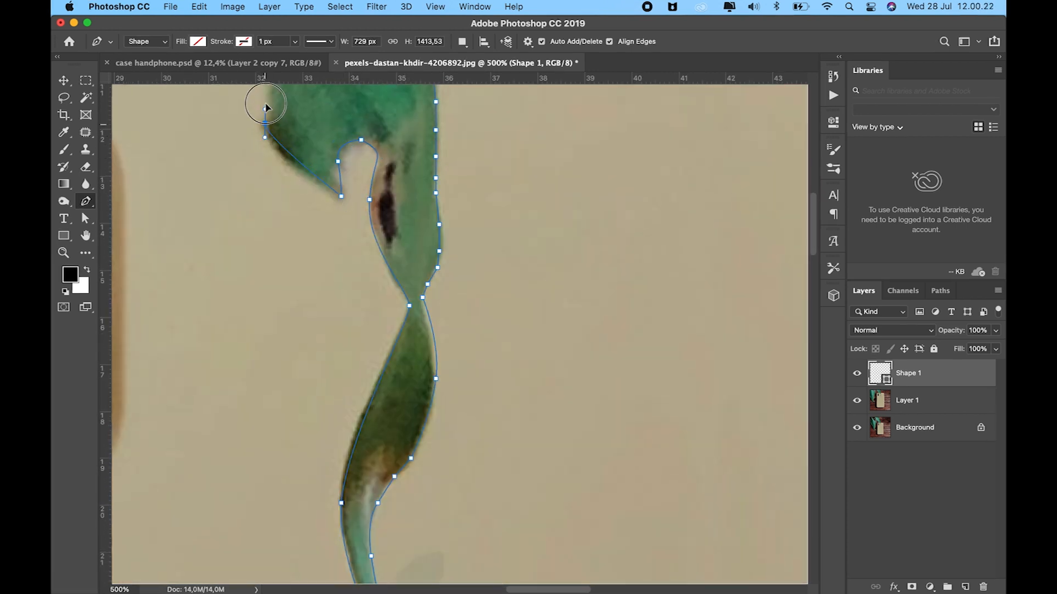
scroll(268, 99, "up", 5)
left_click_drag(301, 331, 291, 305)
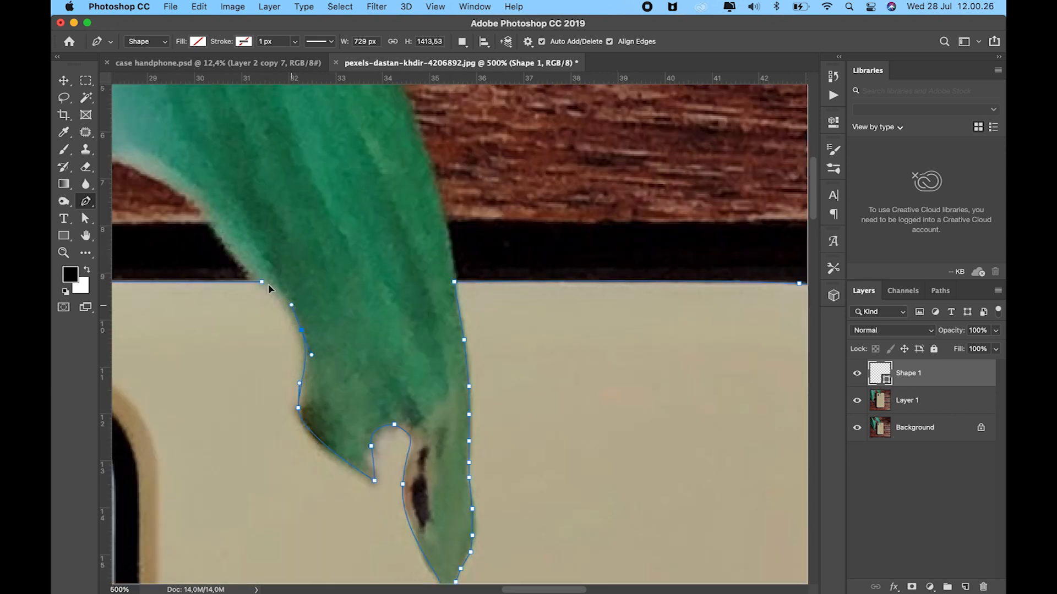
left_click(262, 282)
Check the whole case outline and turn the closed path into a selection
key("z")
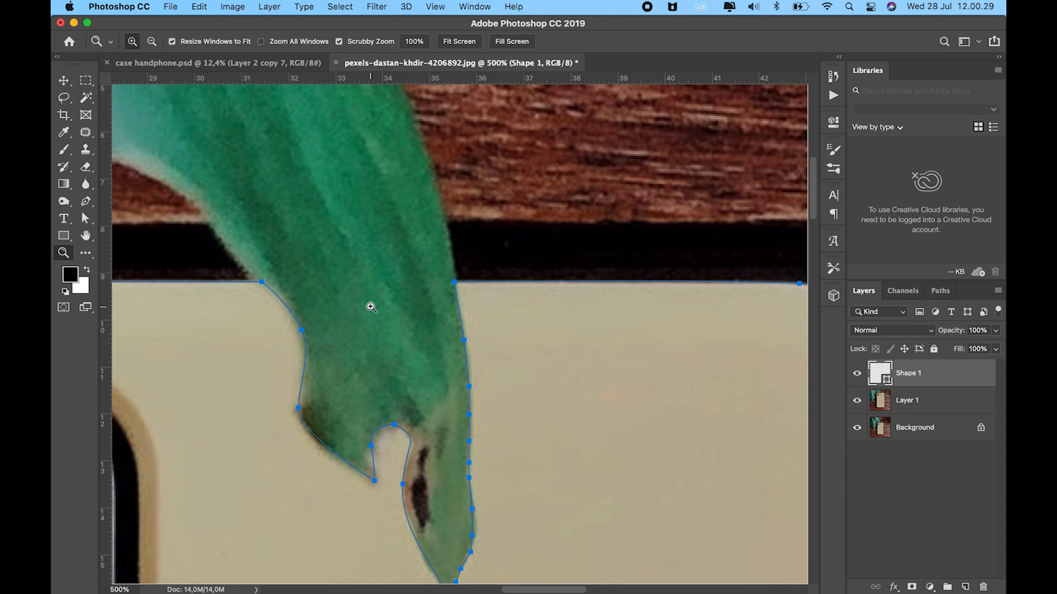
left_click(371, 308, "alt")
left_click(371, 307, "alt")
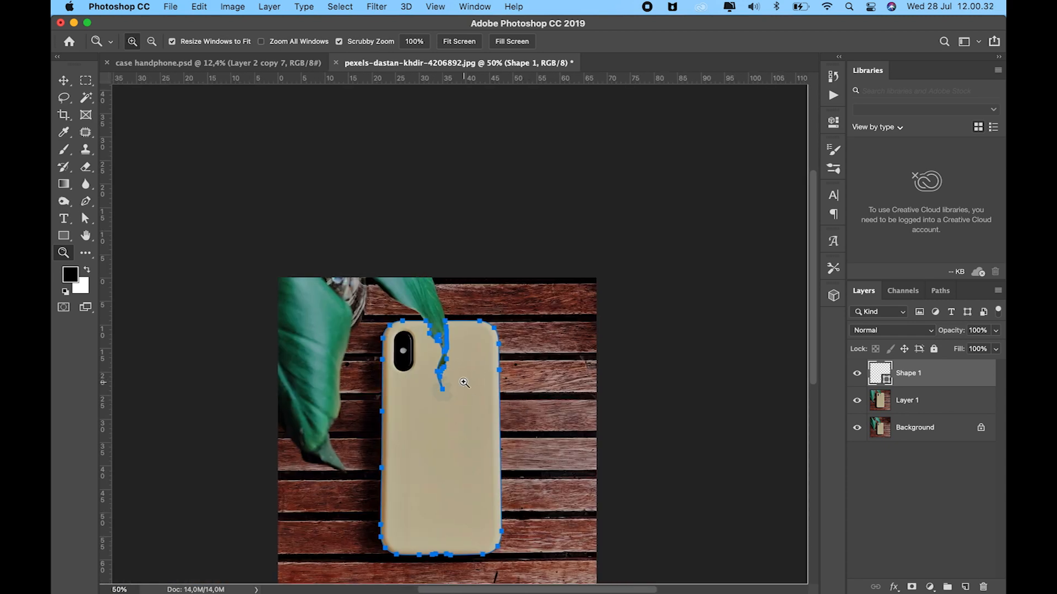
left_click(464, 382)
scroll(476, 231, "up", 3)
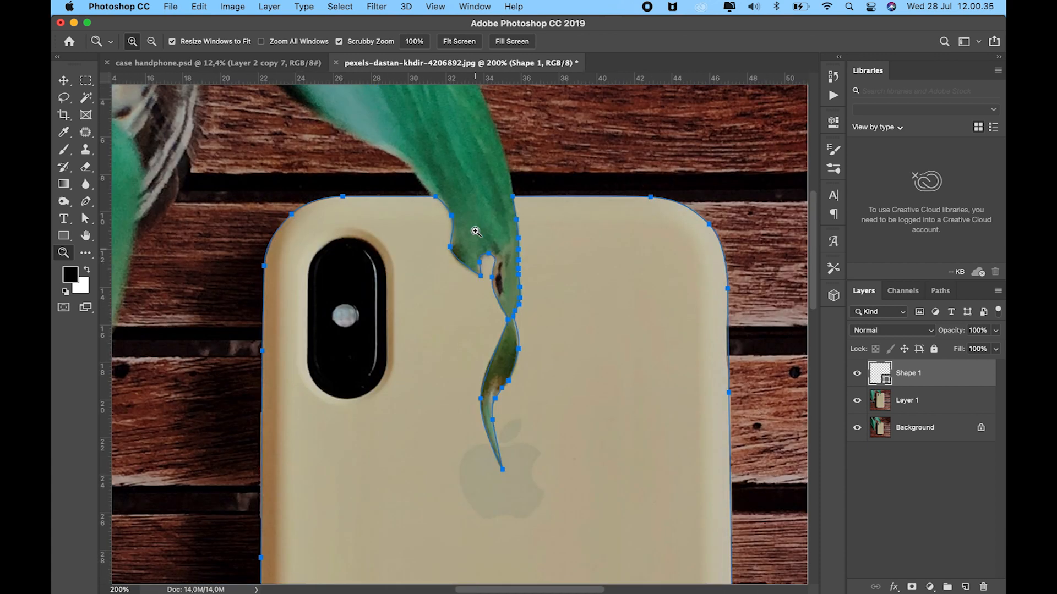
key("p")
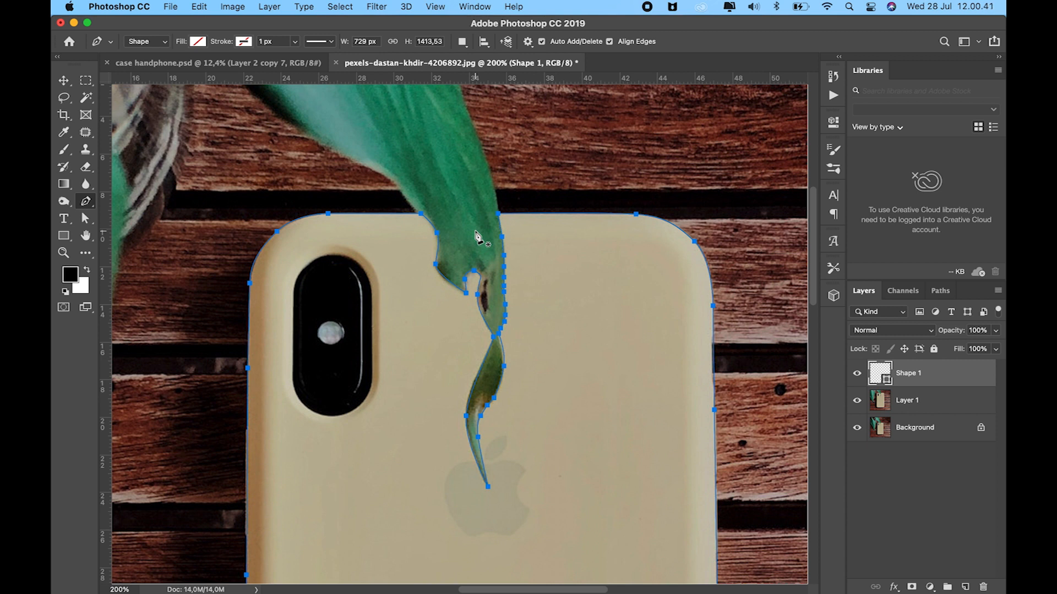
right_click(477, 235)
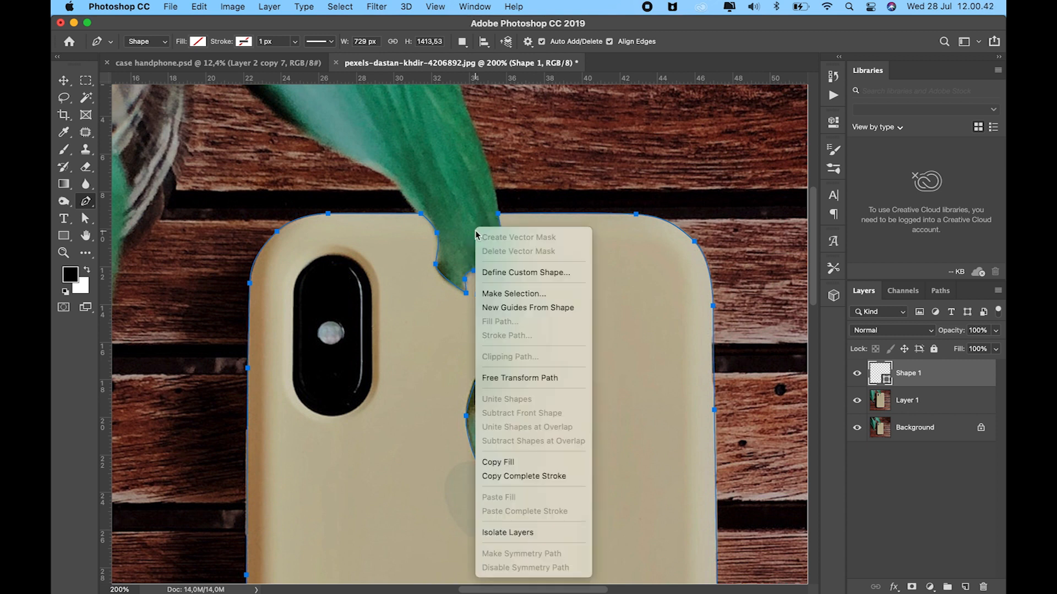
left_click(525, 295)
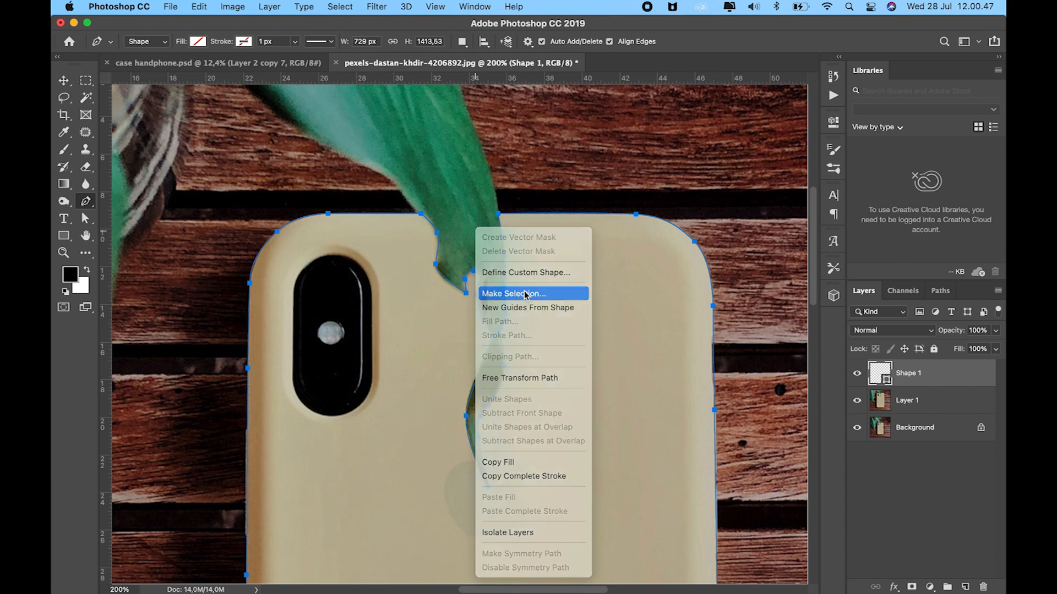
left_click(602, 229)
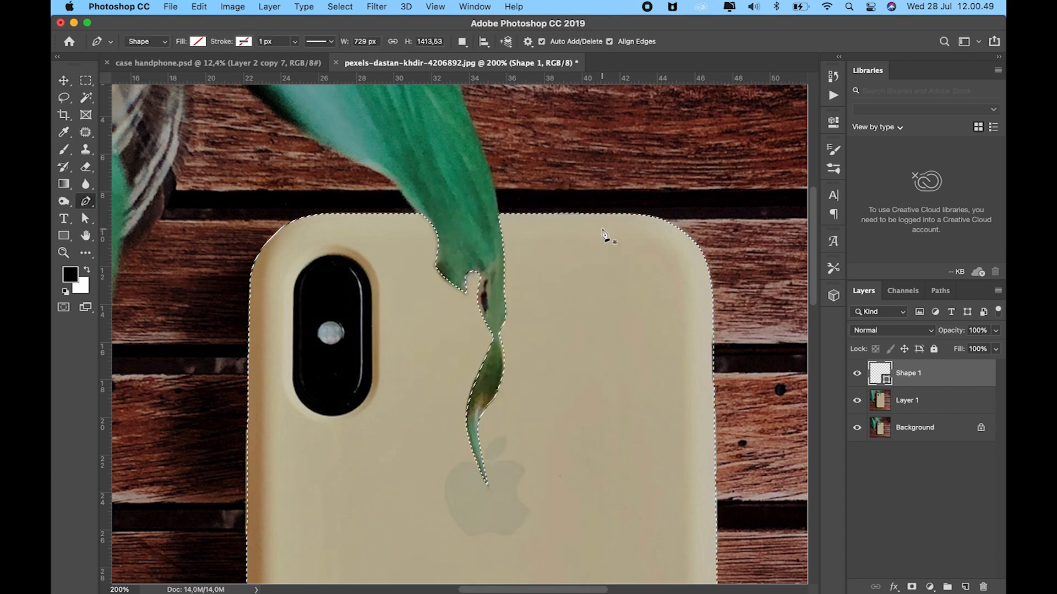
Delete the Shape 1 layer while keeping the phone case selection active
scroll(565, 367, "down", 2)
scroll(564, 368, "down", 2)
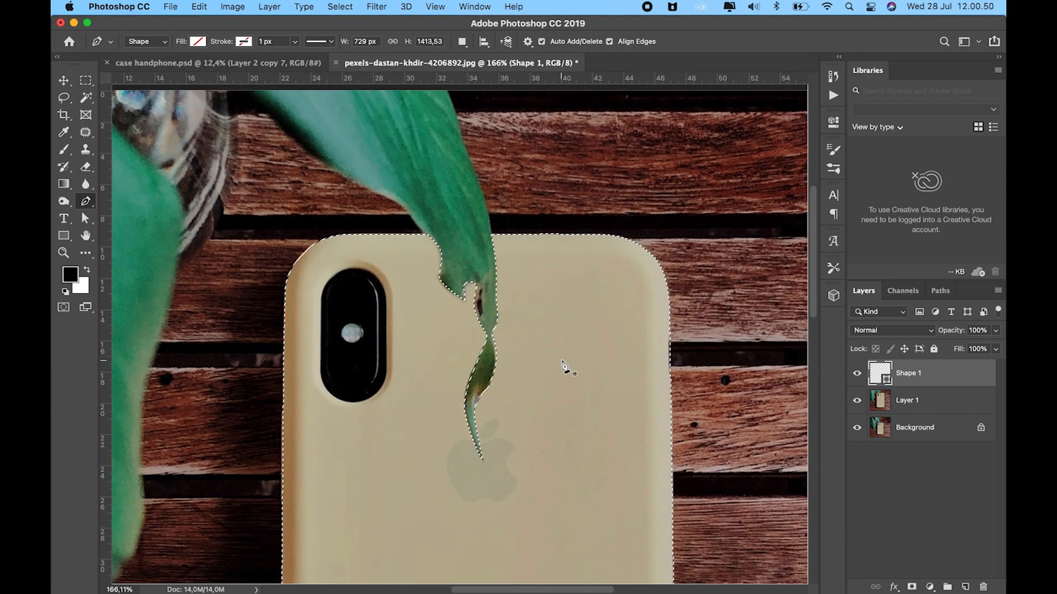
scroll(564, 368, "down", 5)
scroll(564, 368, "down", 3)
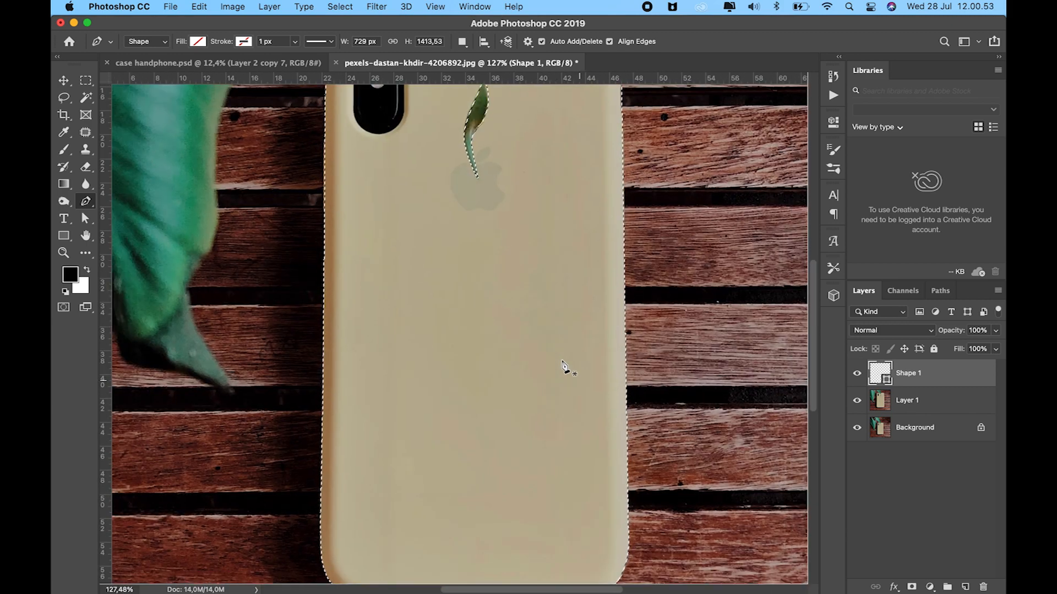
scroll(564, 368, "down", 2)
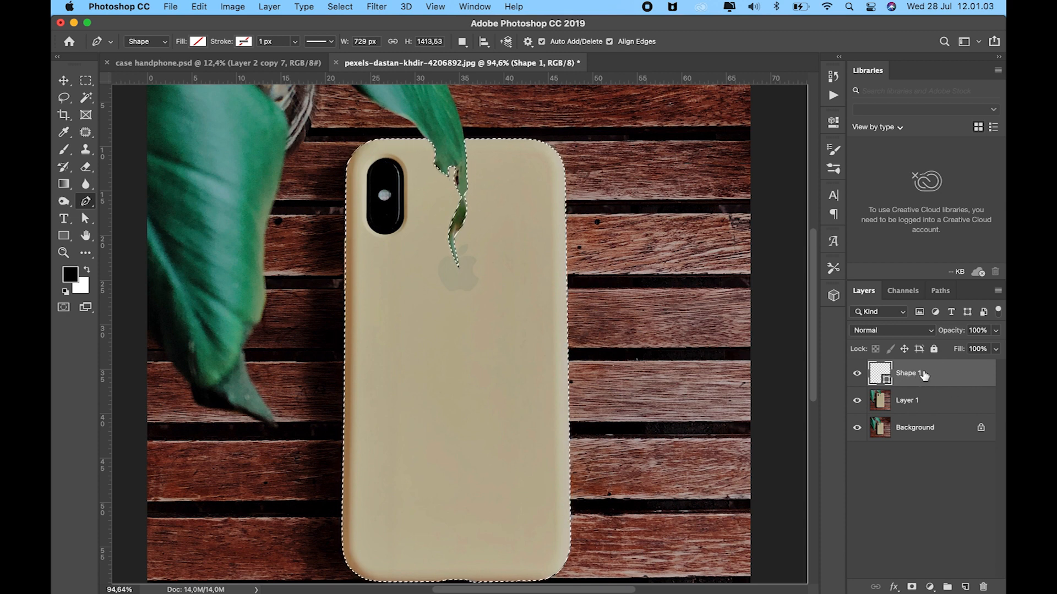
left_click(983, 587)
left_click(539, 218)
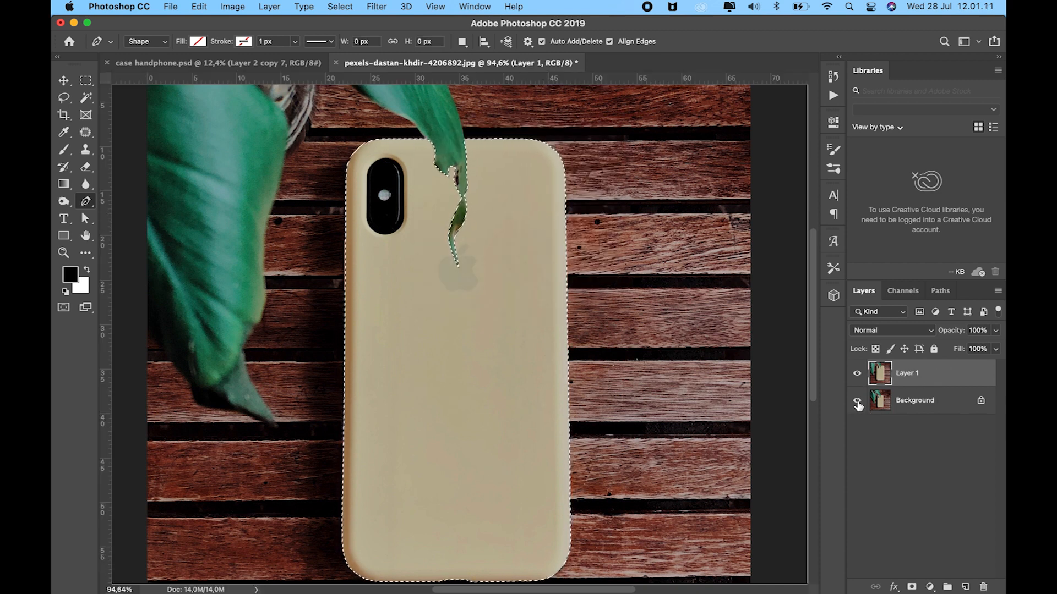
Hide the Background layer and copy the selected phone case from Layer 1 onto a new layer
left_click(917, 401)
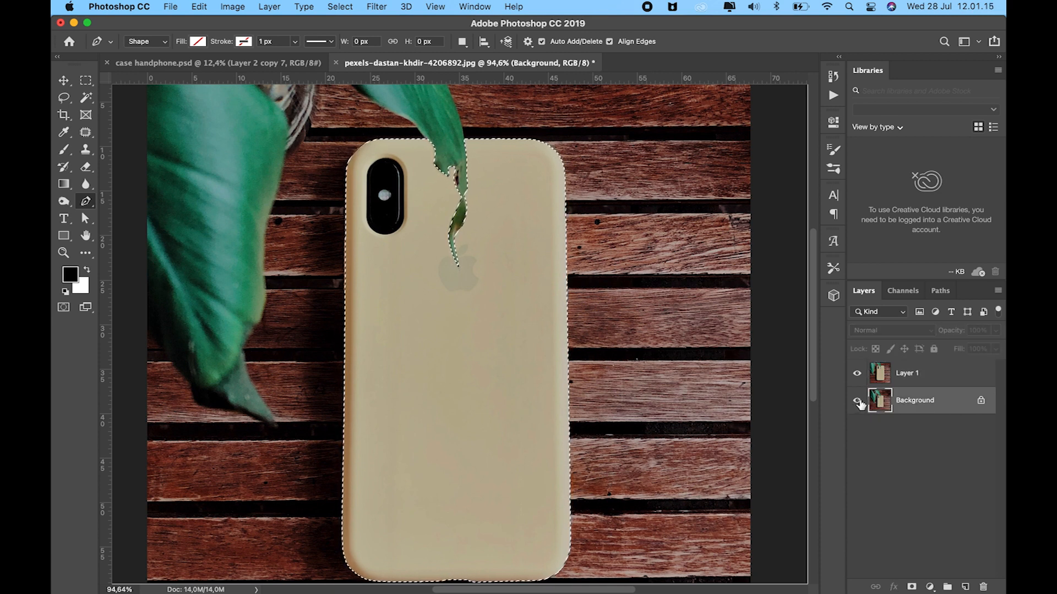
left_click(857, 401)
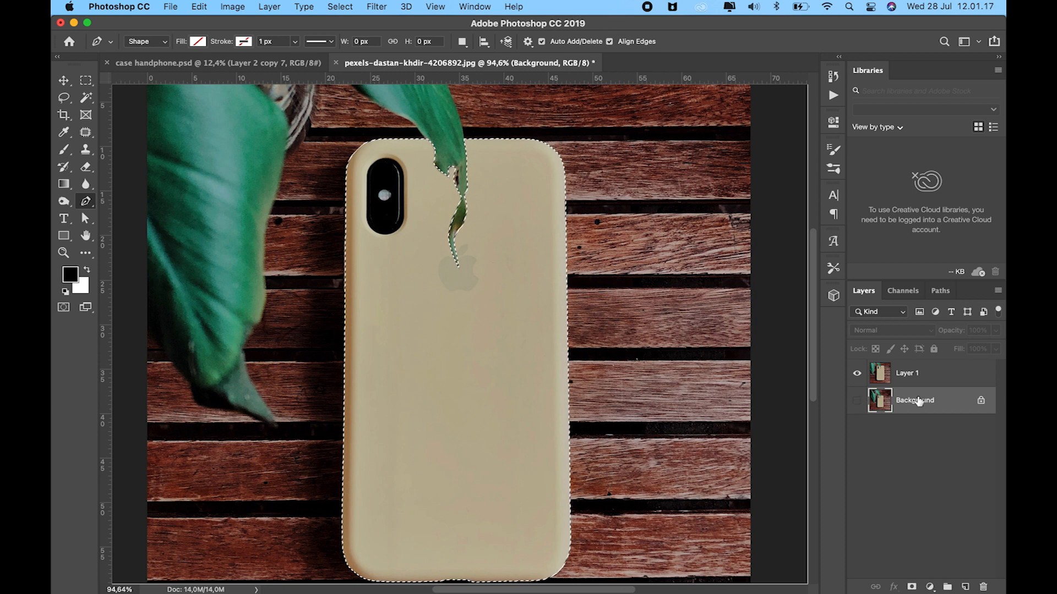
left_click(936, 376)
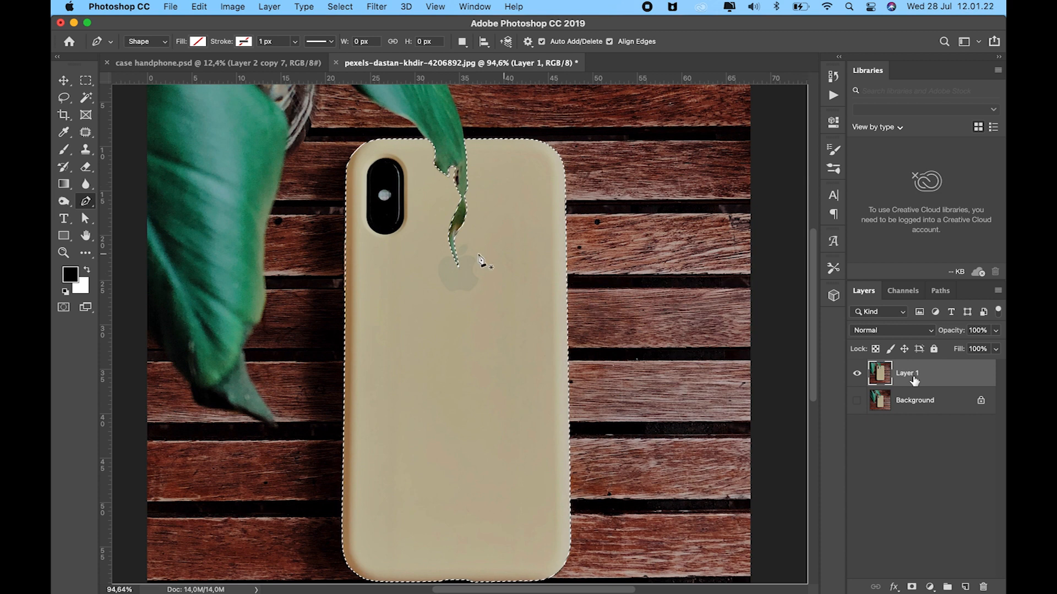
scroll(476, 267, "down", 2)
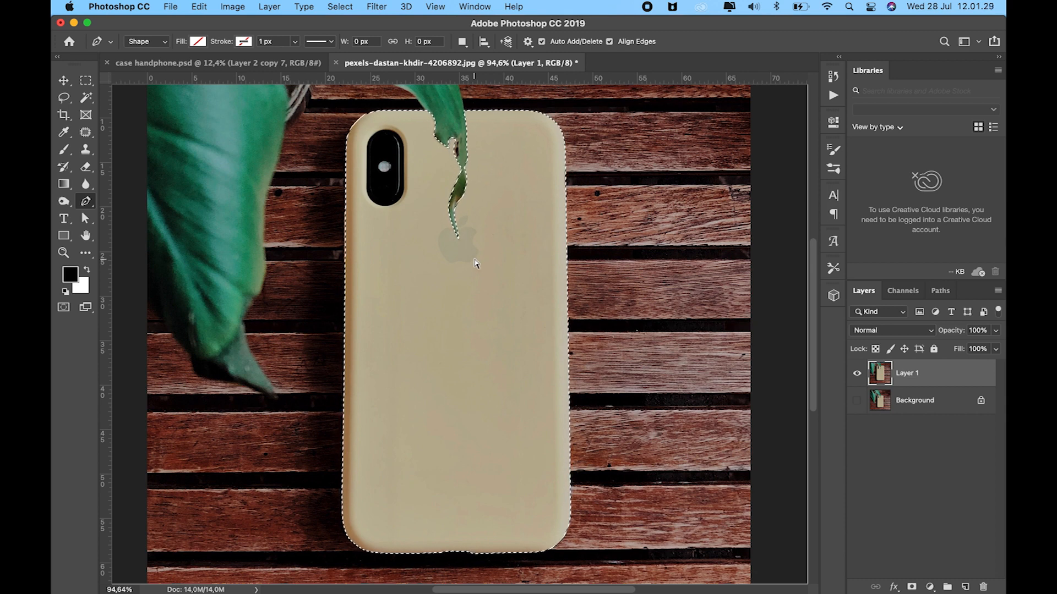
key("super+j")
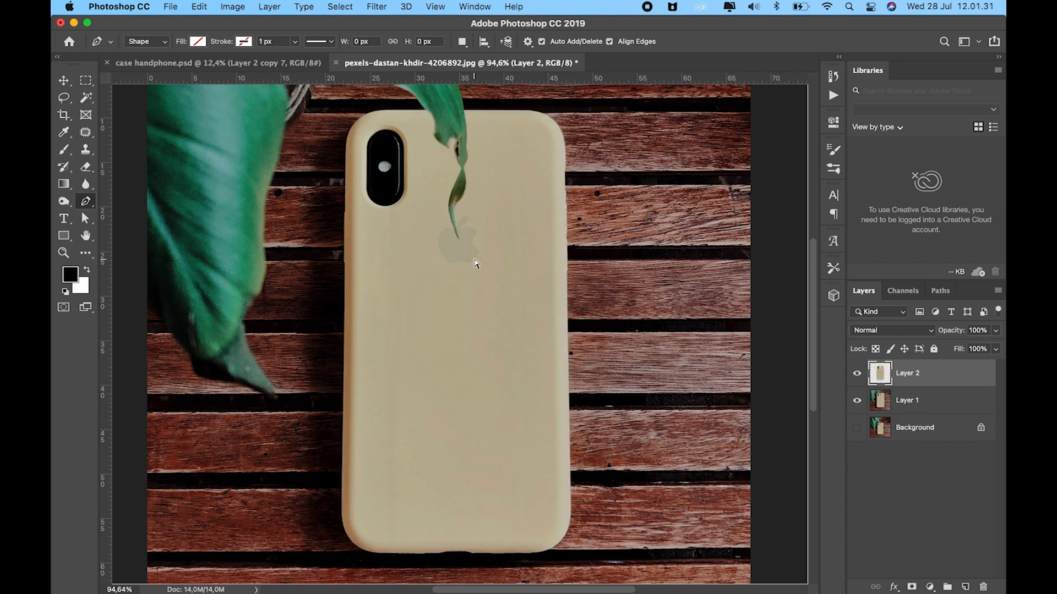
Hide Layer 1 to isolate the case cutout and make Layer 2 the active layer
key("v")
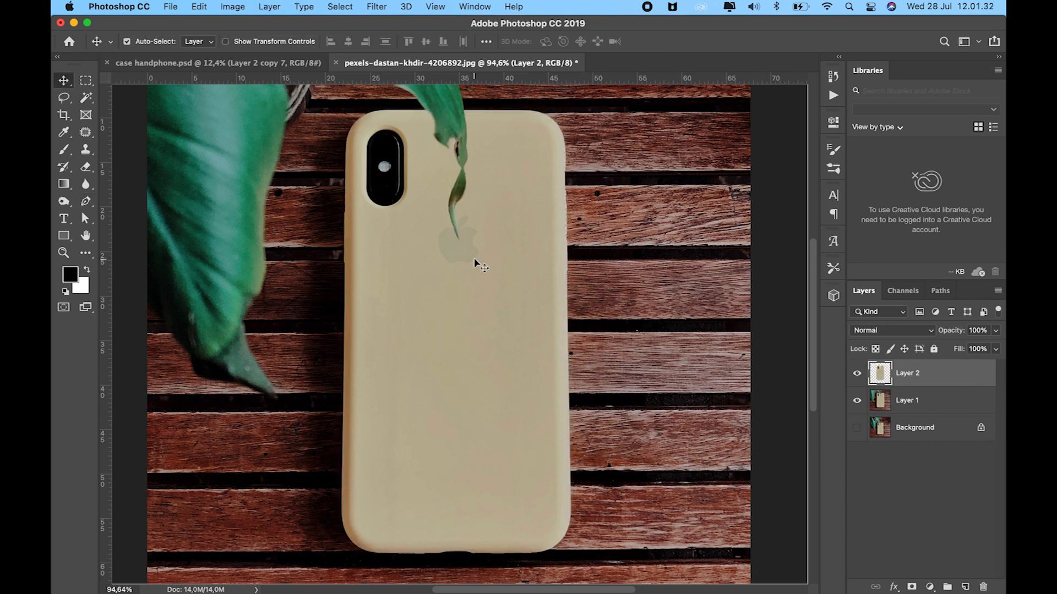
left_click(863, 403)
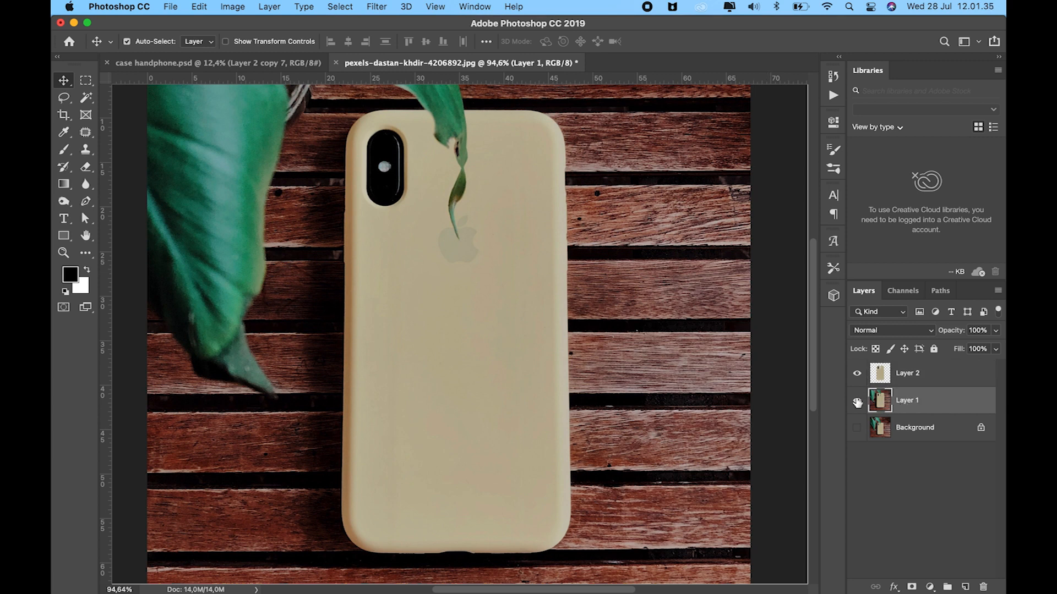
left_click(857, 401)
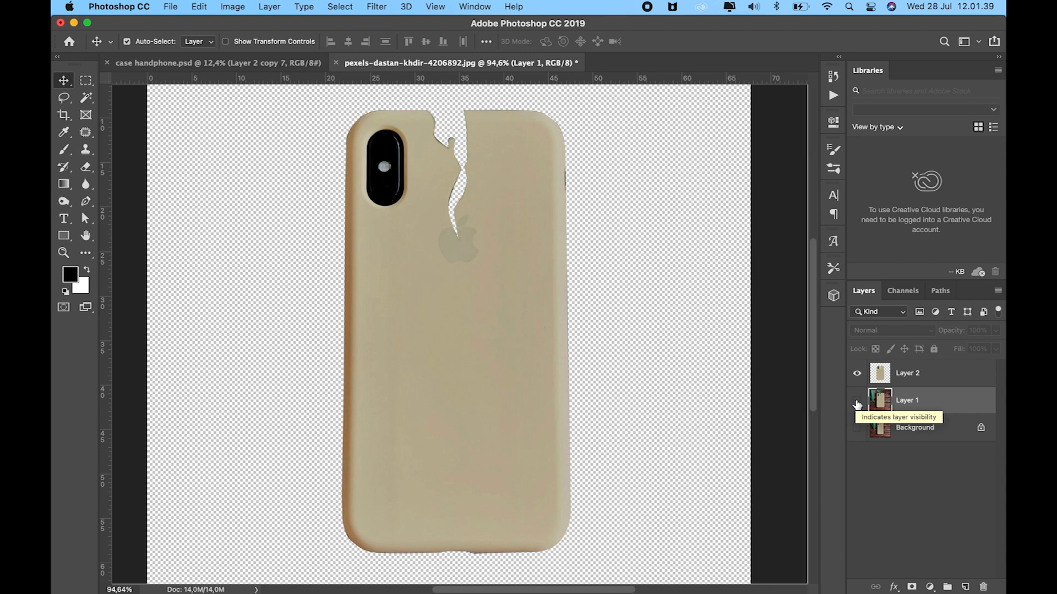
left_click(944, 372)
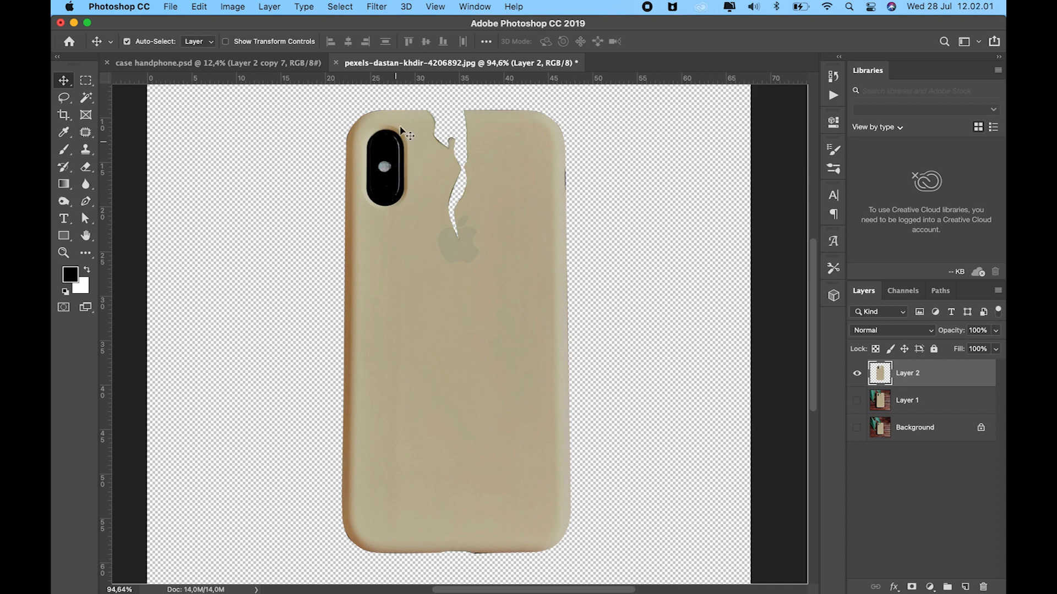
Start a Pen tool shape path around the camera opening on the case, tracing its rounded upper end
key("z")
left_click_drag(387, 157, 387, 157)
scroll(387, 156, "up", 1)
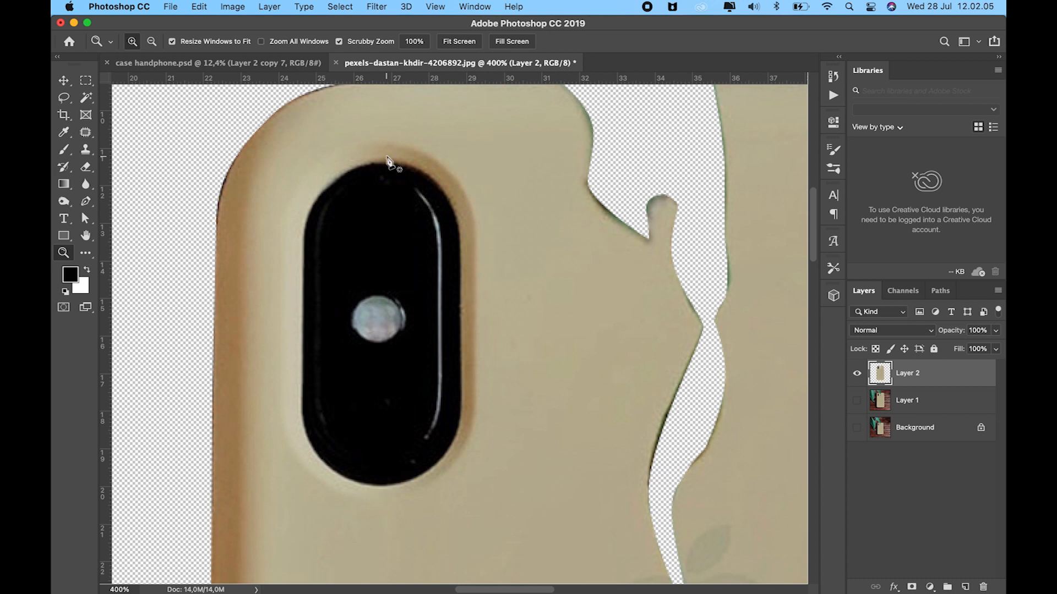
key("p")
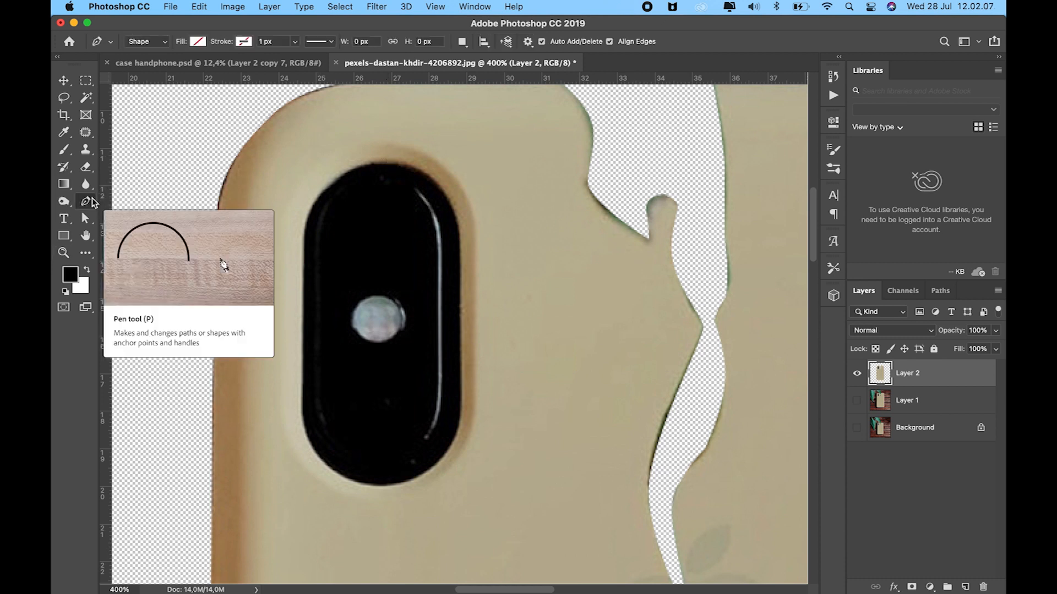
left_click(460, 235)
left_click(386, 163)
left_click_drag(385, 163, 316, 162)
left_click_drag(305, 236, 302, 254)
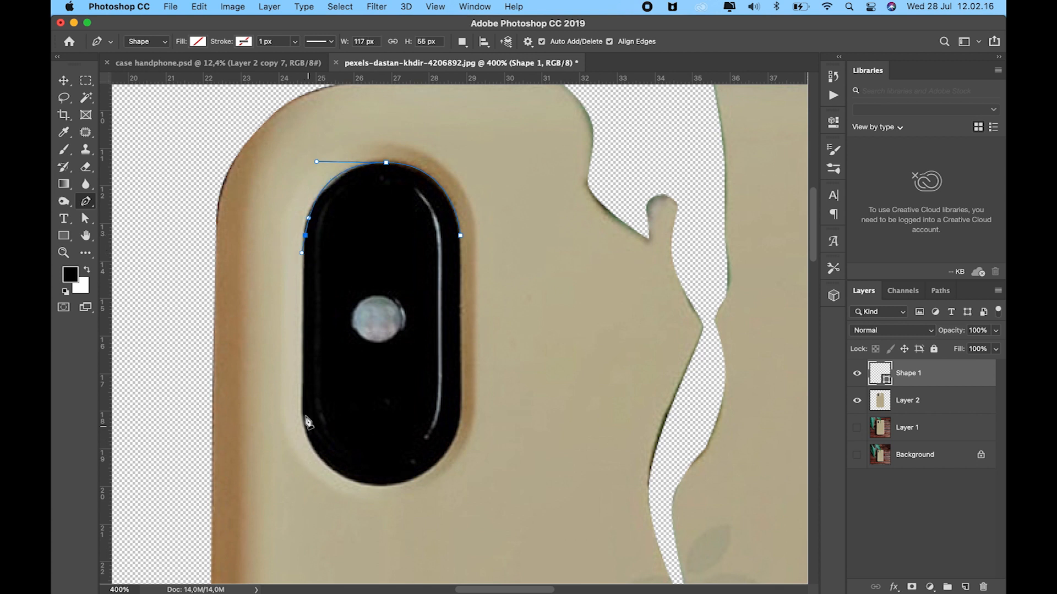
Trace the path down the camera opening's left side, around its lower end and up the right side to close it
left_click_drag(302, 412, 300, 408)
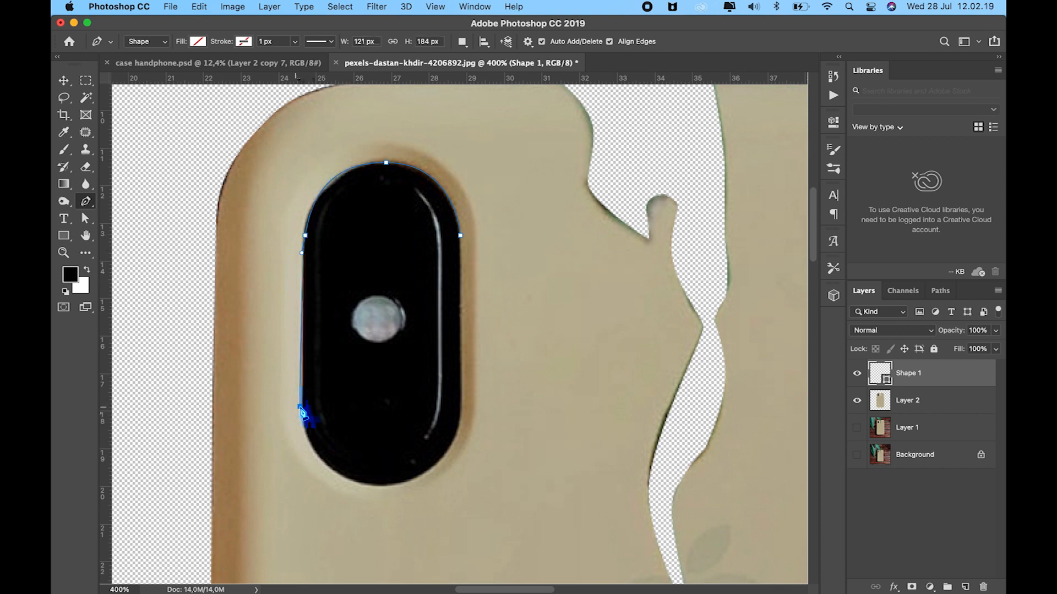
left_click_drag(375, 484, 451, 490)
left_click(375, 485, "alt")
left_click_drag(461, 420, 484, 342)
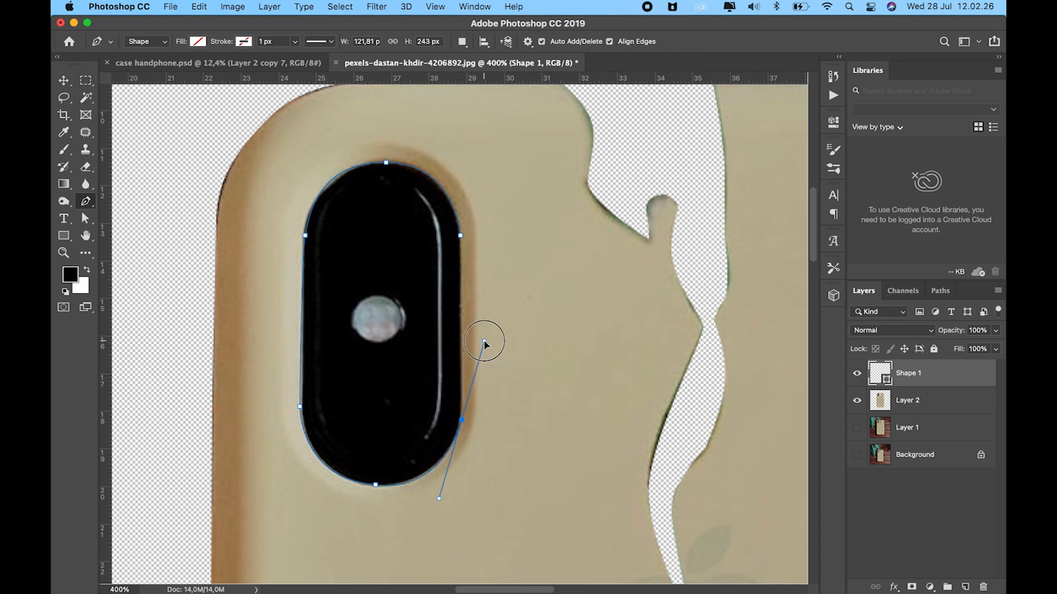
left_click(461, 420, "alt")
left_click(460, 235)
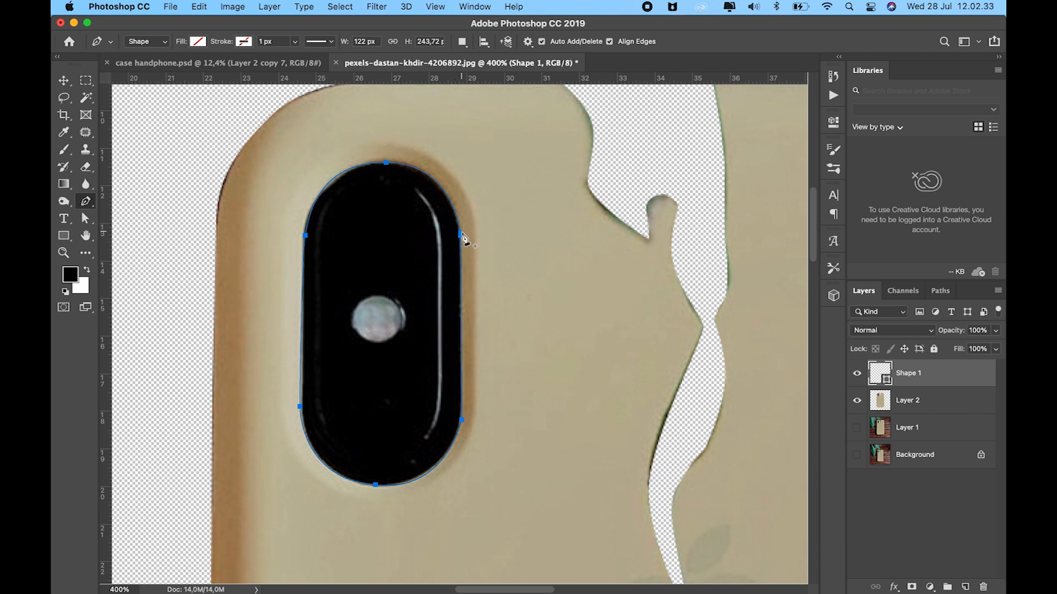
Convert the camera opening path into a new selection with 0 px feather, and delete the Shape 1 layer
right_click(454, 241)
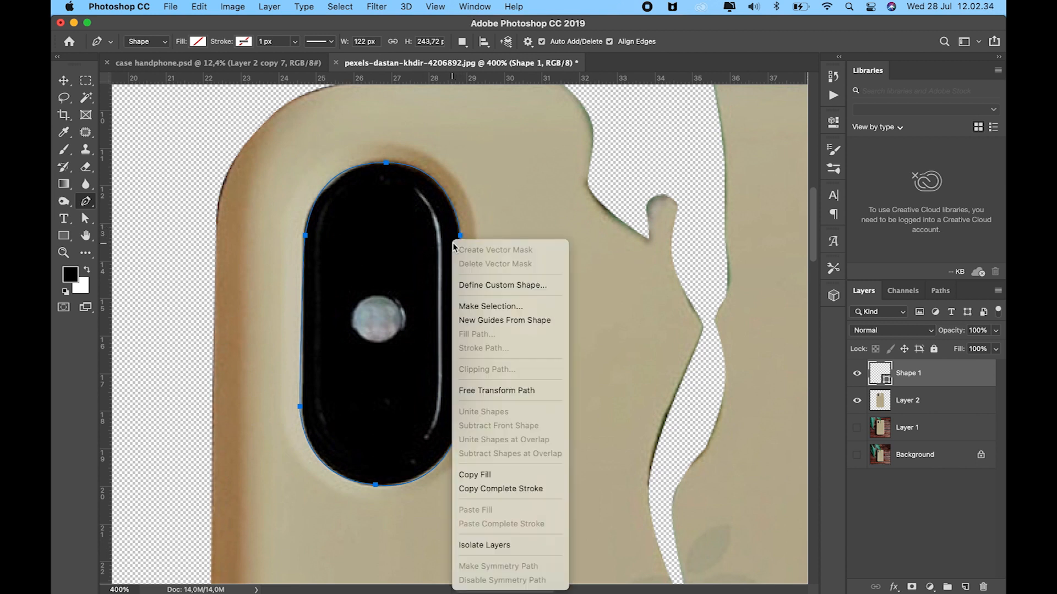
left_click(502, 307)
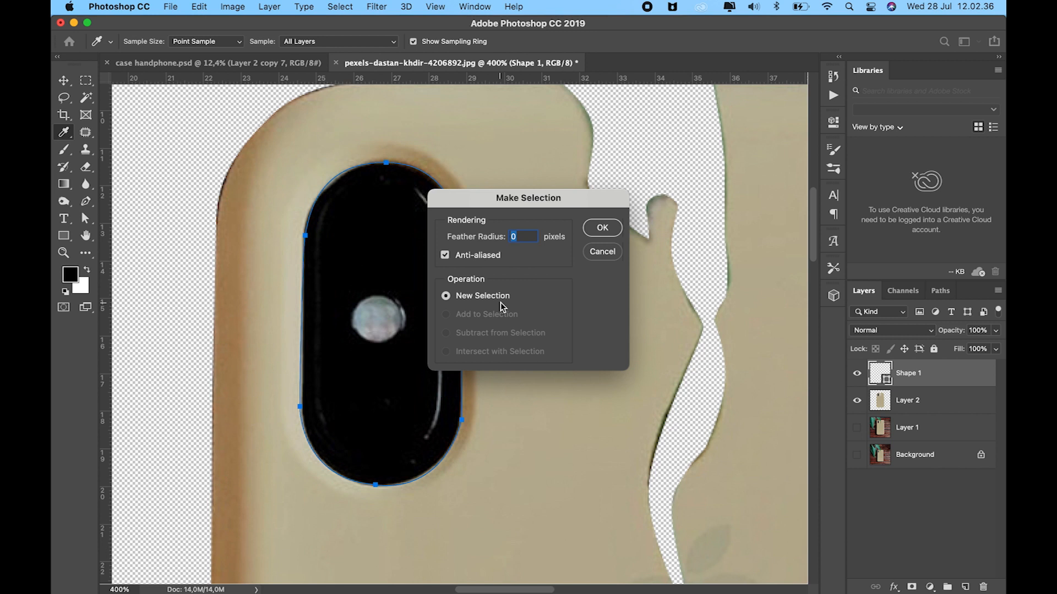
left_click(603, 230)
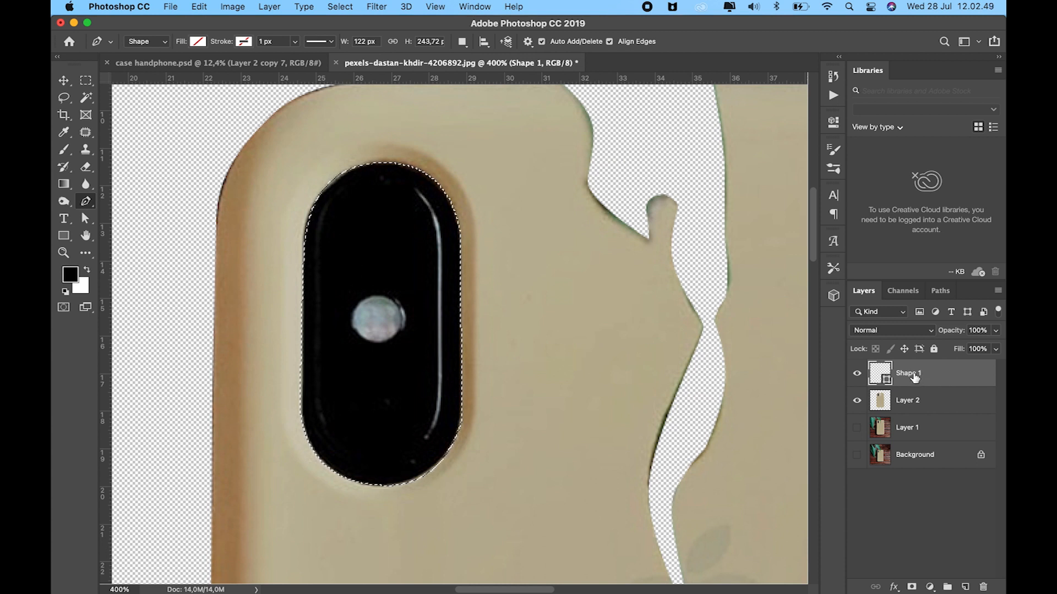
left_click(983, 586)
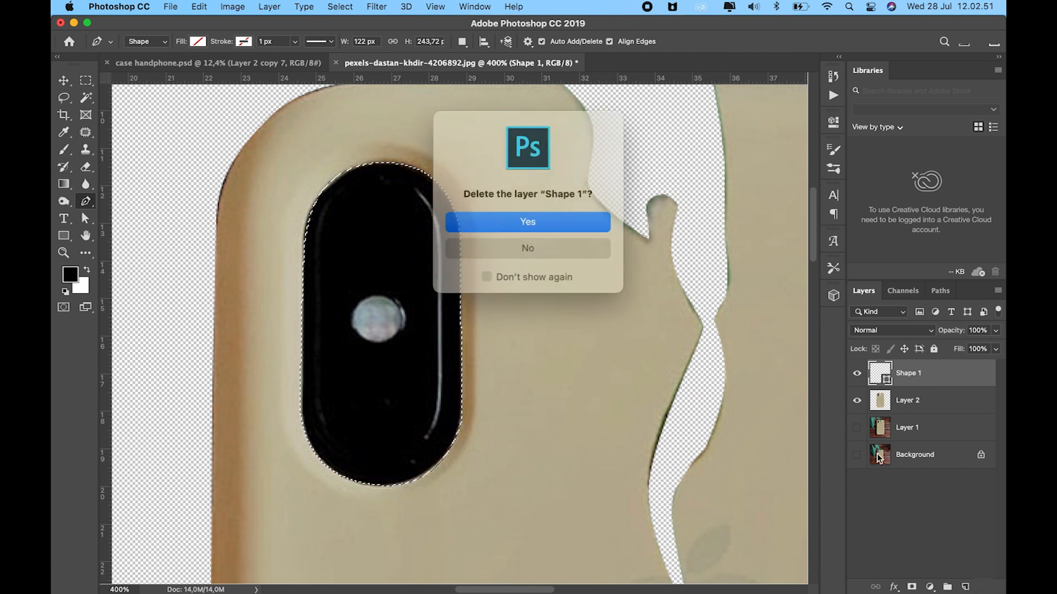
left_click(572, 219)
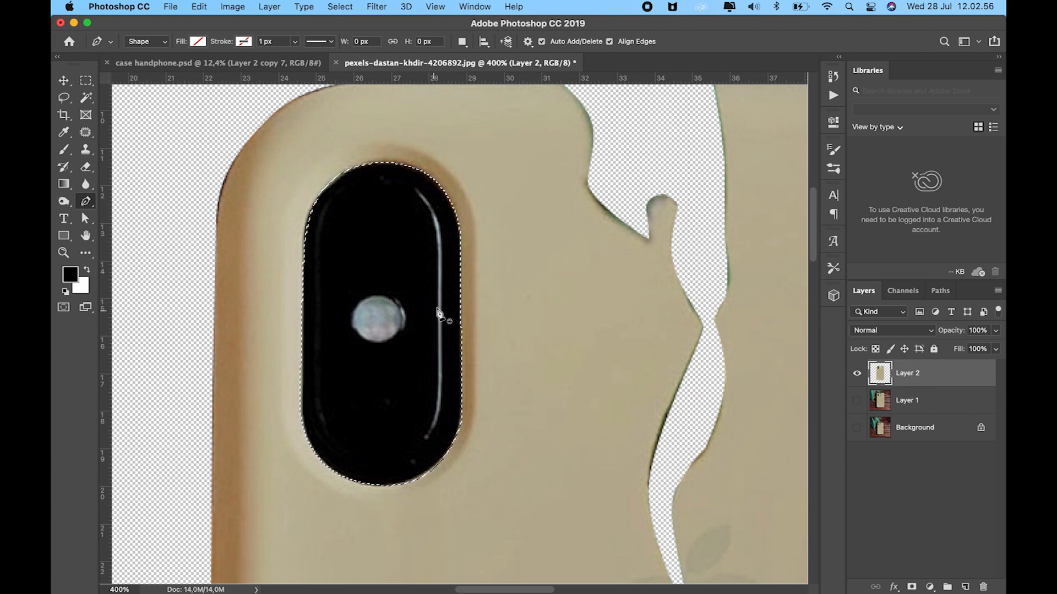
Clear the selected camera opening from Layer 2 and deselect
key("Delete")
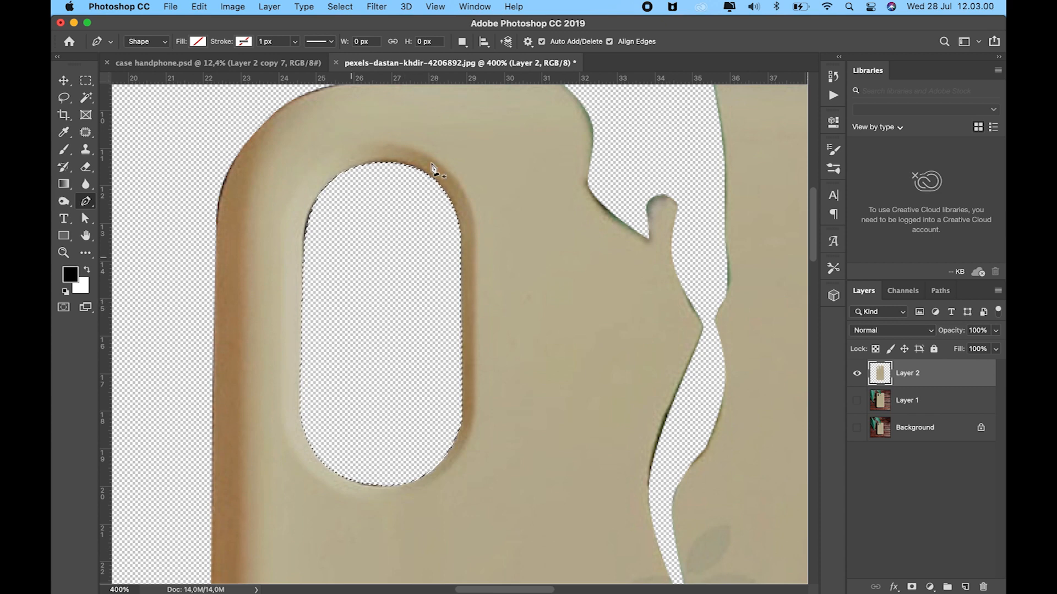
key("super+d")
key("z")
left_click(460, 308, "alt")
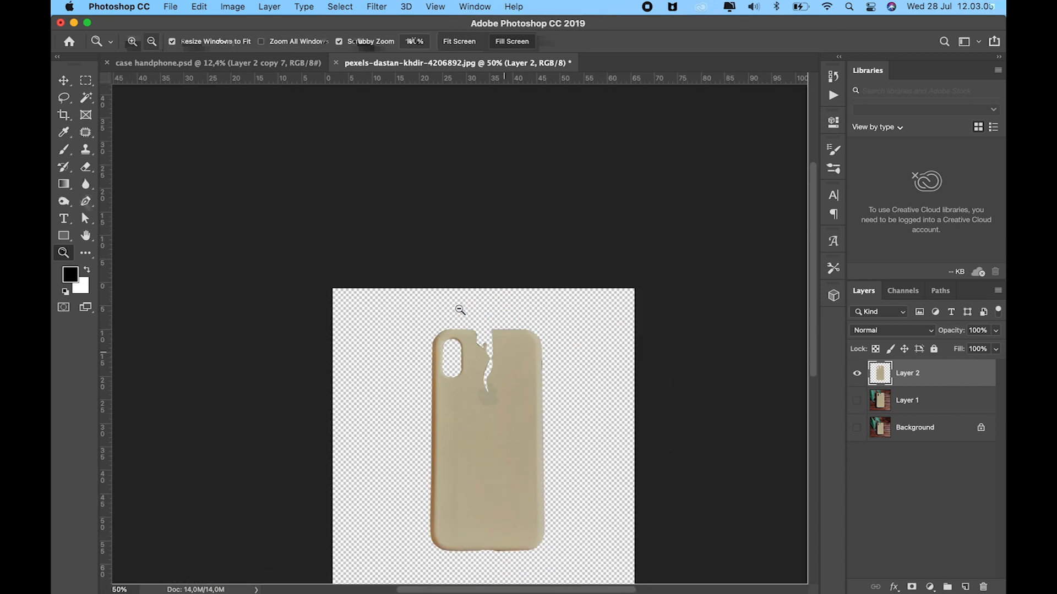
left_click(512, 438)
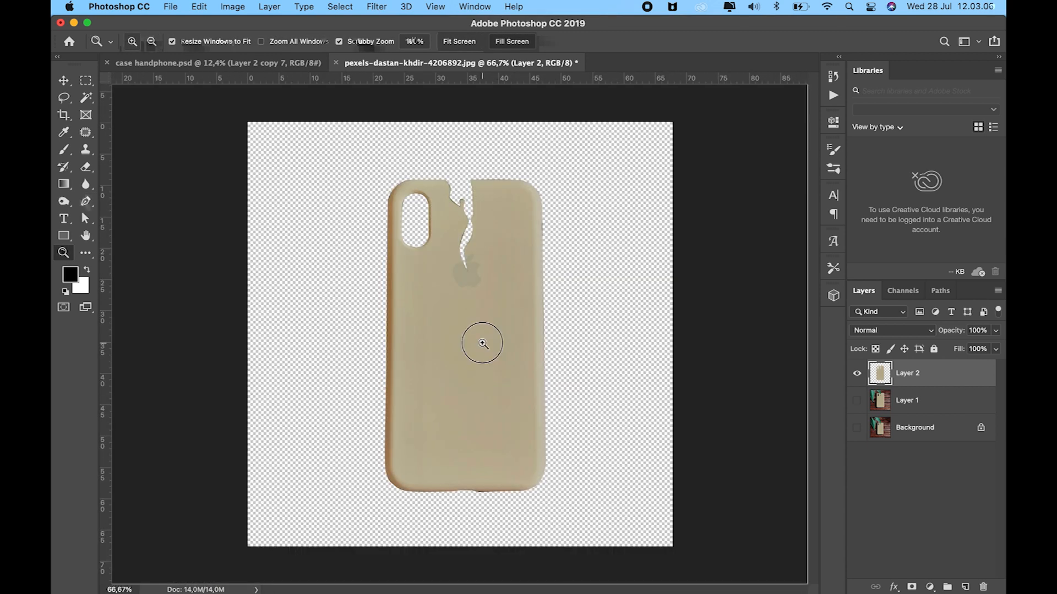
left_click(481, 338)
key("v")
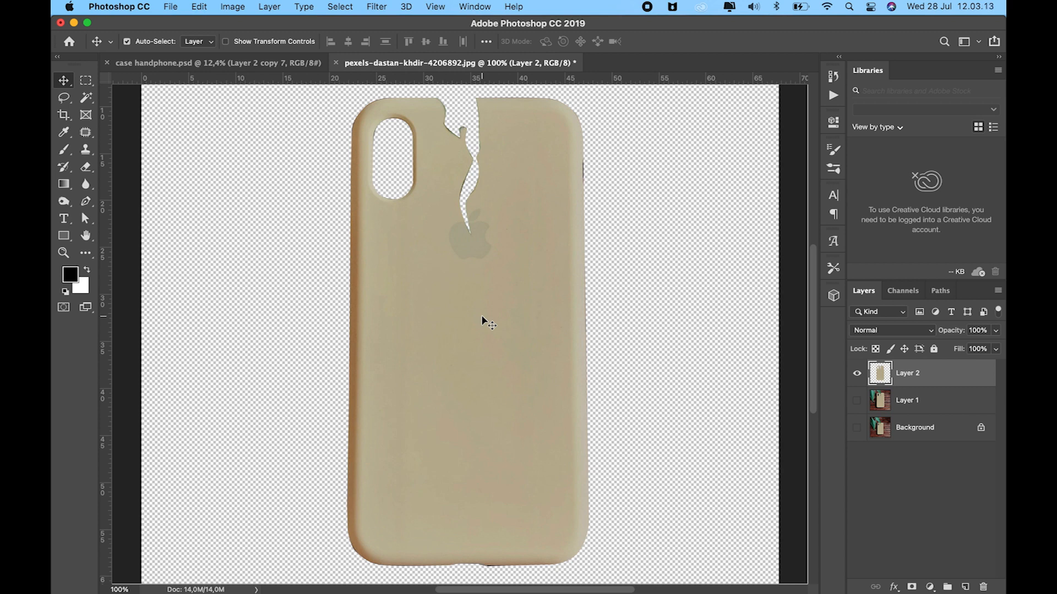
Desaturate the case on Layer 2 to neutral grey with a Hue/Saturation adjustment
left_click(239, 11)
mouse_move(337, 51)
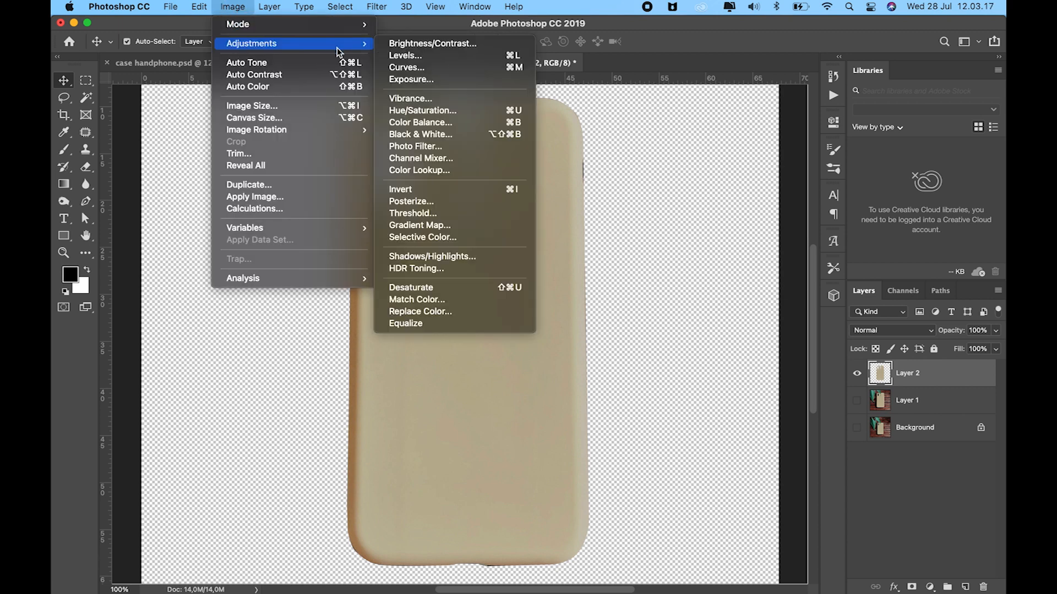
left_click(450, 110)
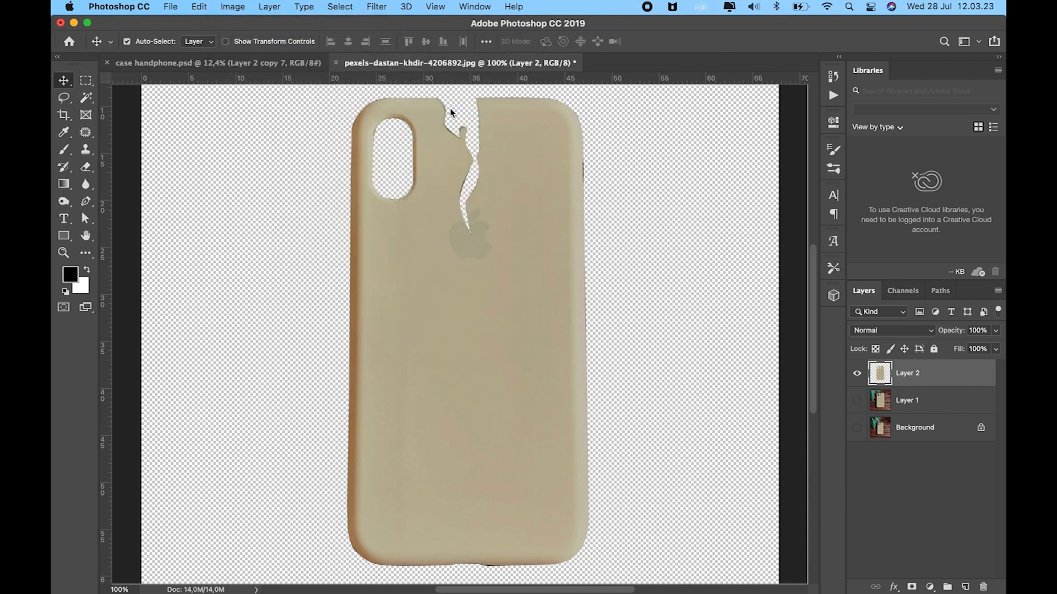
left_click_drag(705, 229, 636, 233)
left_click(854, 132)
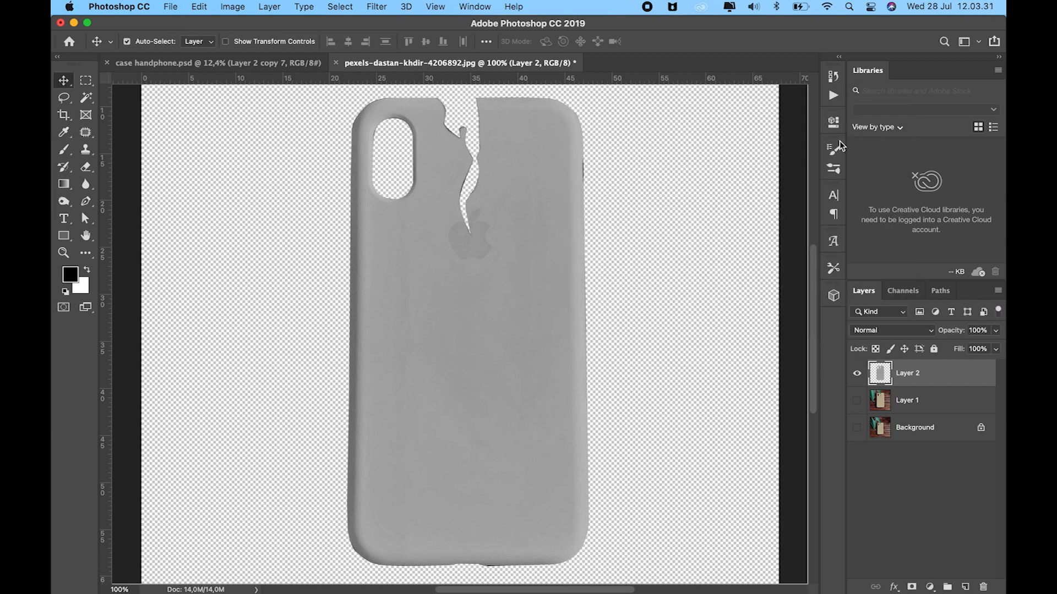
Brighten the grey case on Layer 2 with a Brightness/Contrast adjustment, setting Brightness to 52
left_click(233, 6)
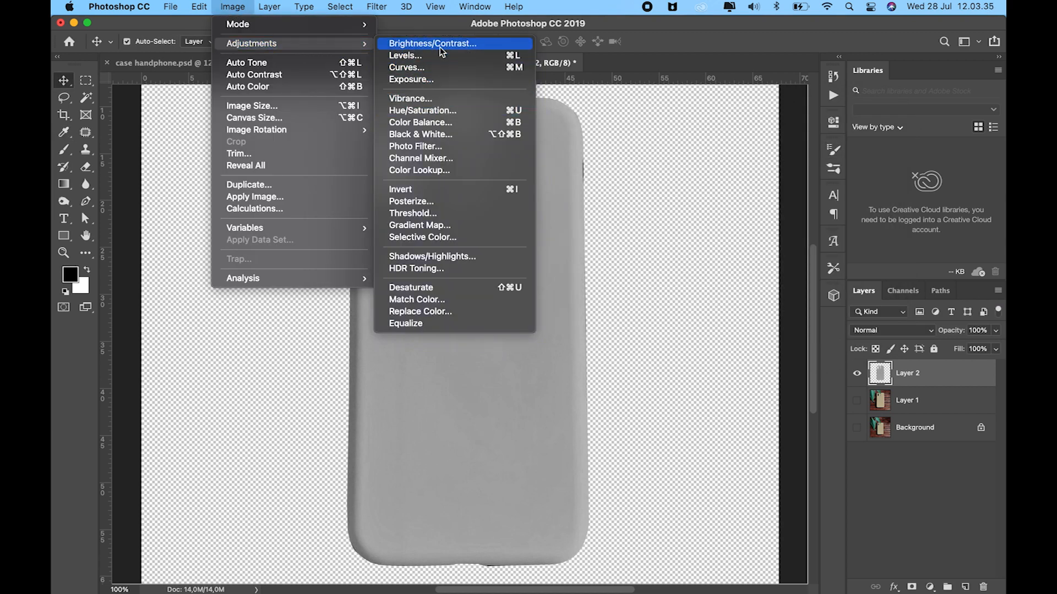
left_click(485, 46)
left_click_drag(647, 240, 662, 240)
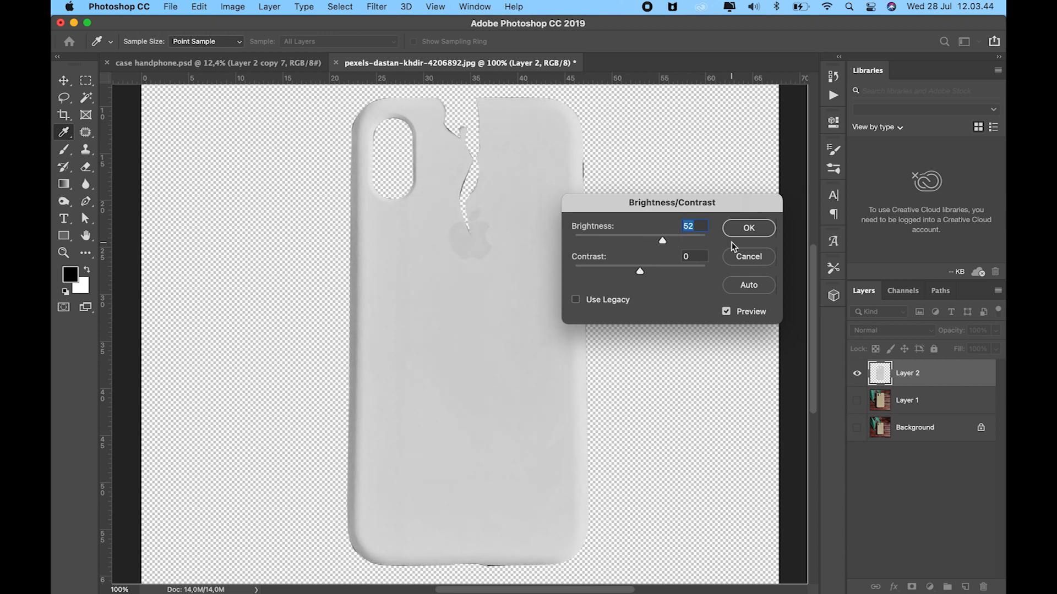
left_click(749, 228)
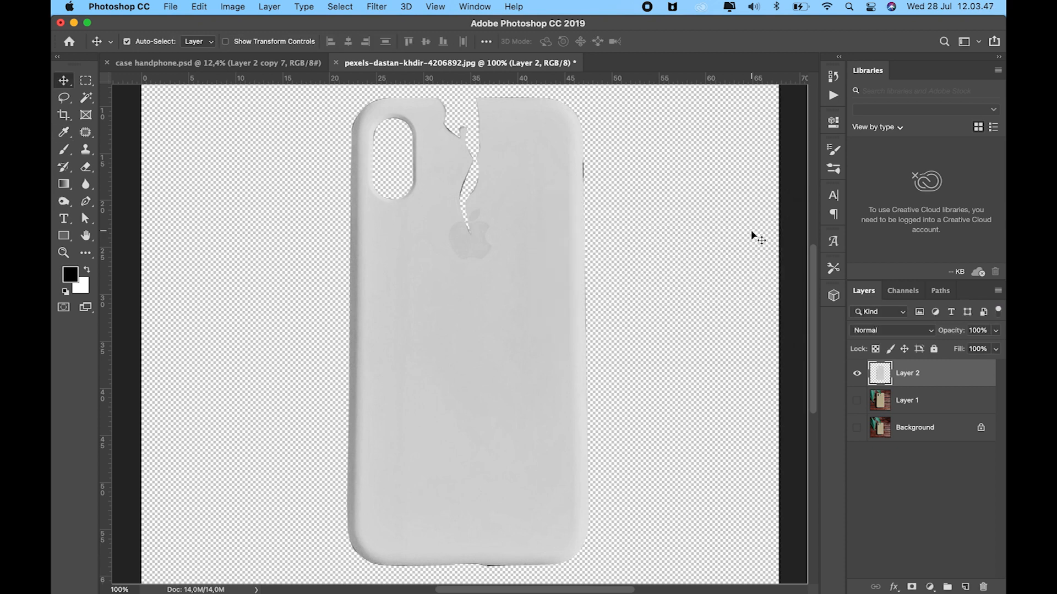
Place case handphone.jpg from the Desktop folder in Finder over the case as a new layer
key("z")
key("super+minus")
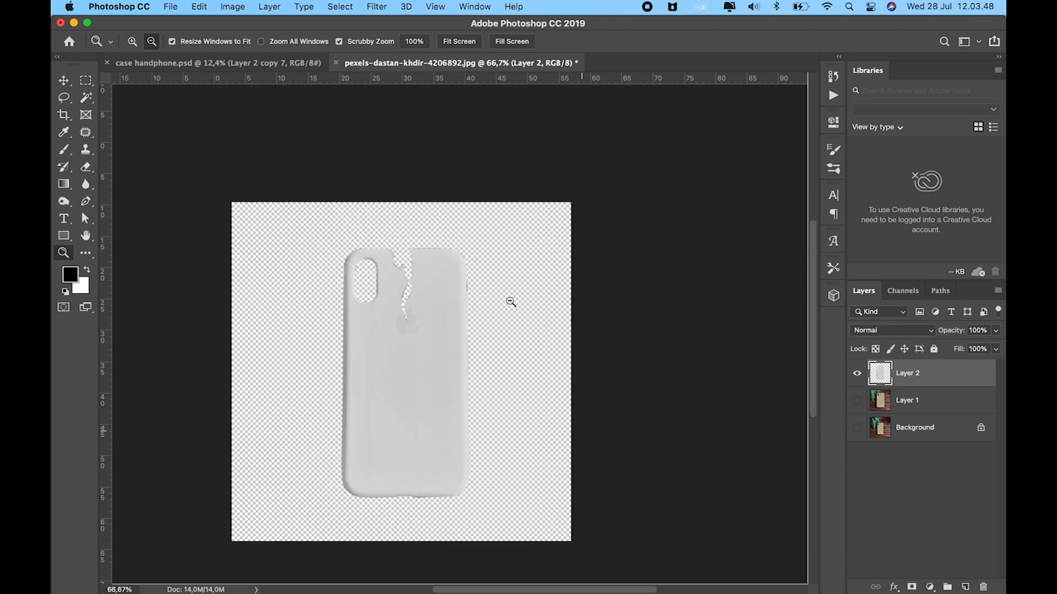
key("super+minus")
left_click(426, 353)
key("v")
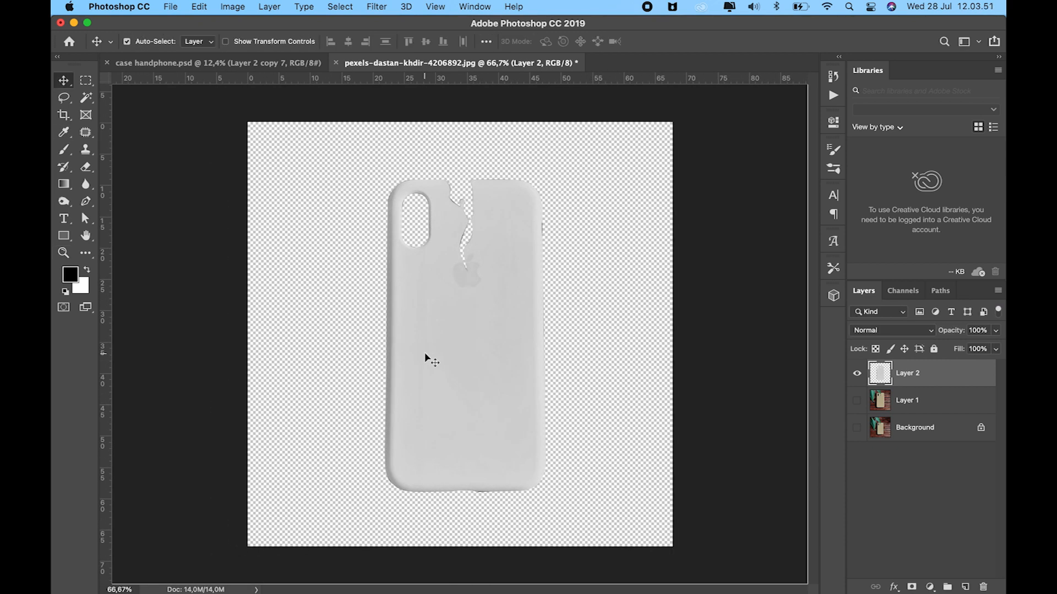
left_click(277, 574)
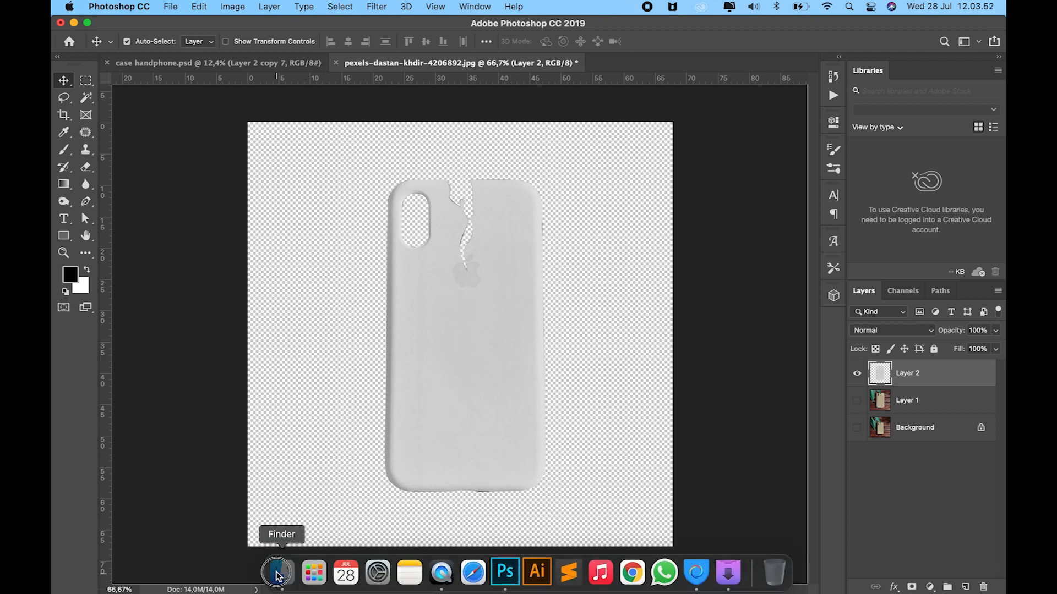
left_click(285, 118)
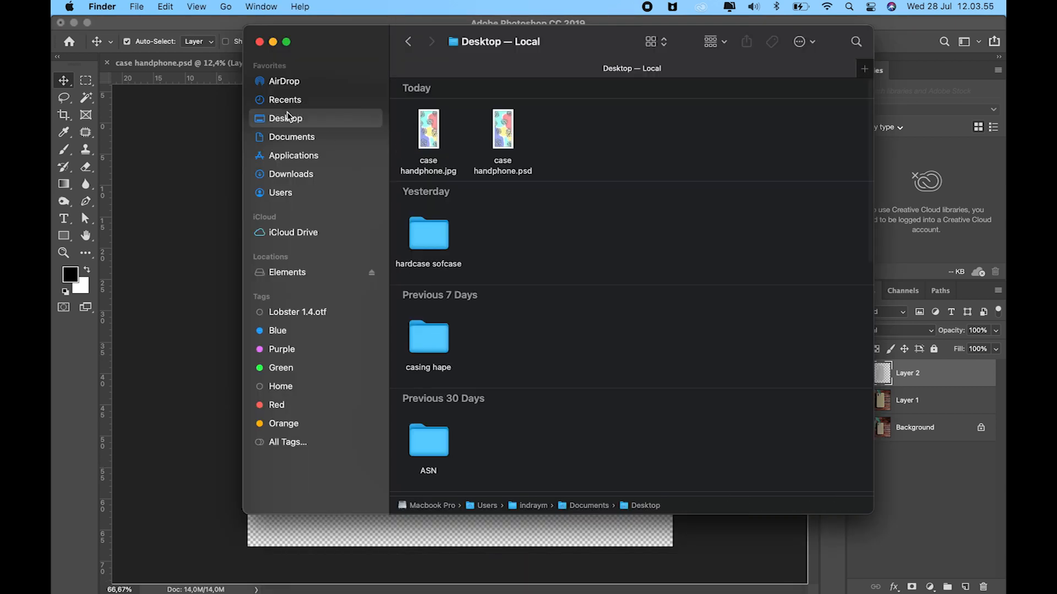
left_click_drag(428, 129, 467, 306)
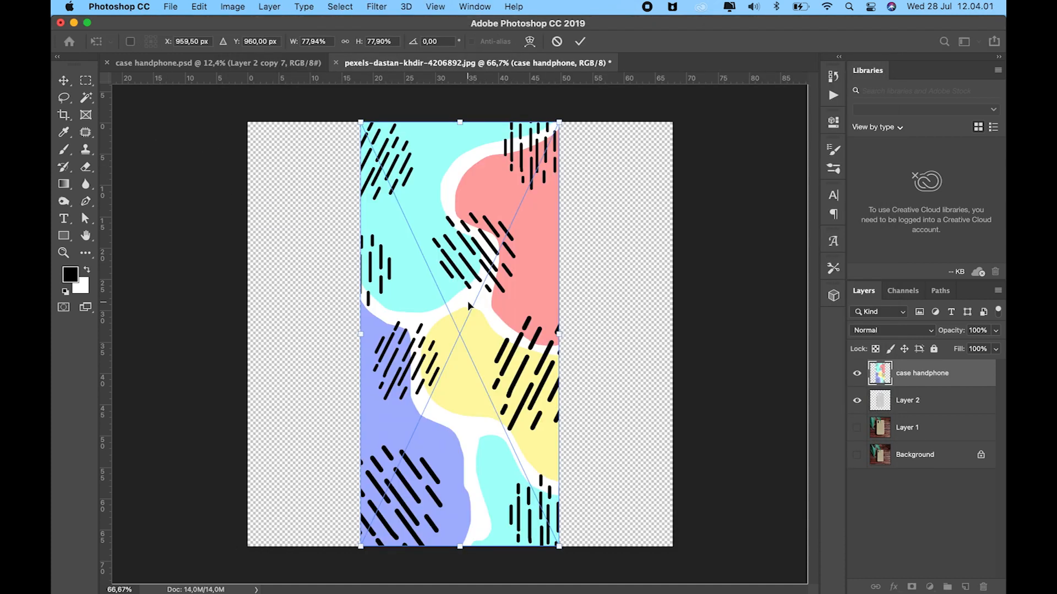
key("Return")
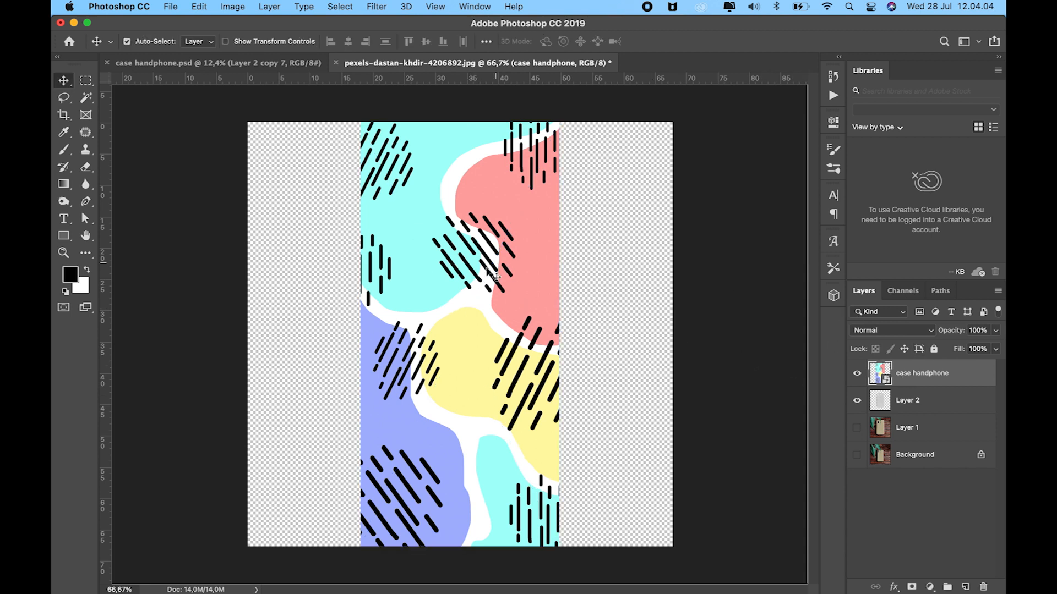
Set the case handphone layer's blend mode to Multiply and scale it to about 64% so it just covers the case width
left_click(902, 332)
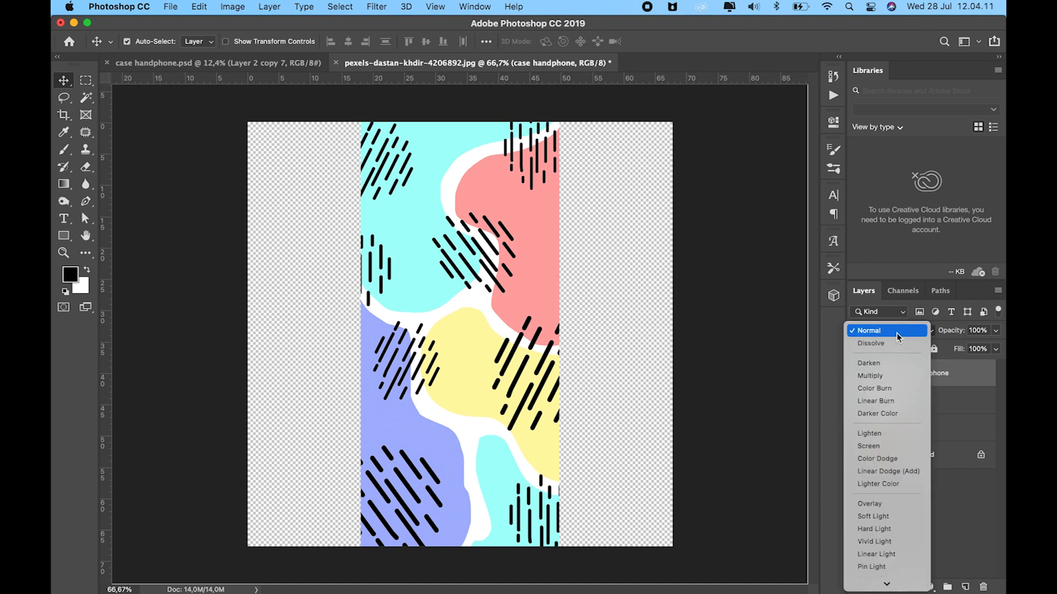
left_click(885, 374)
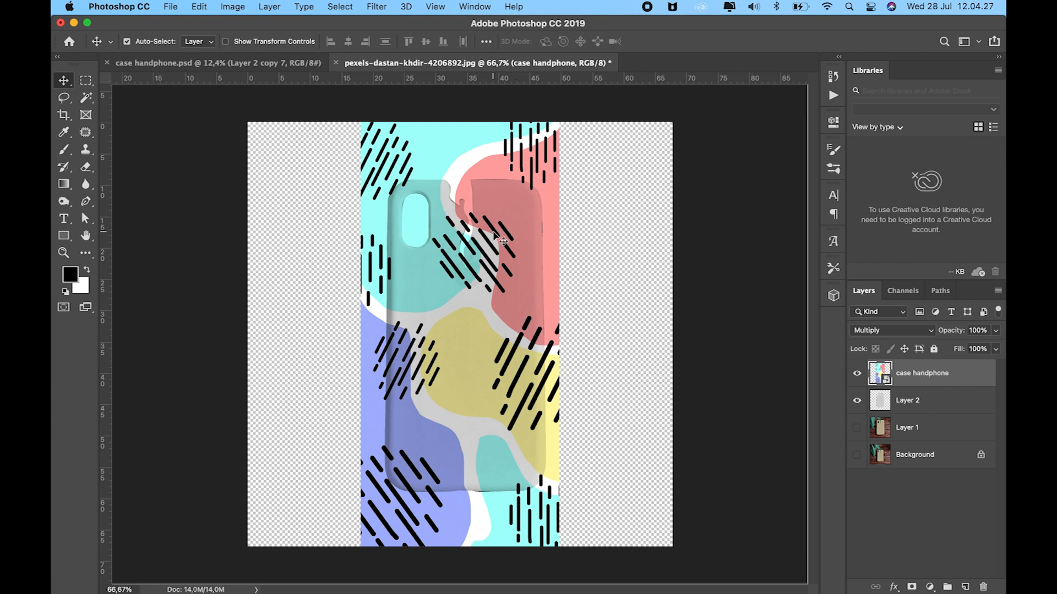
key("super")
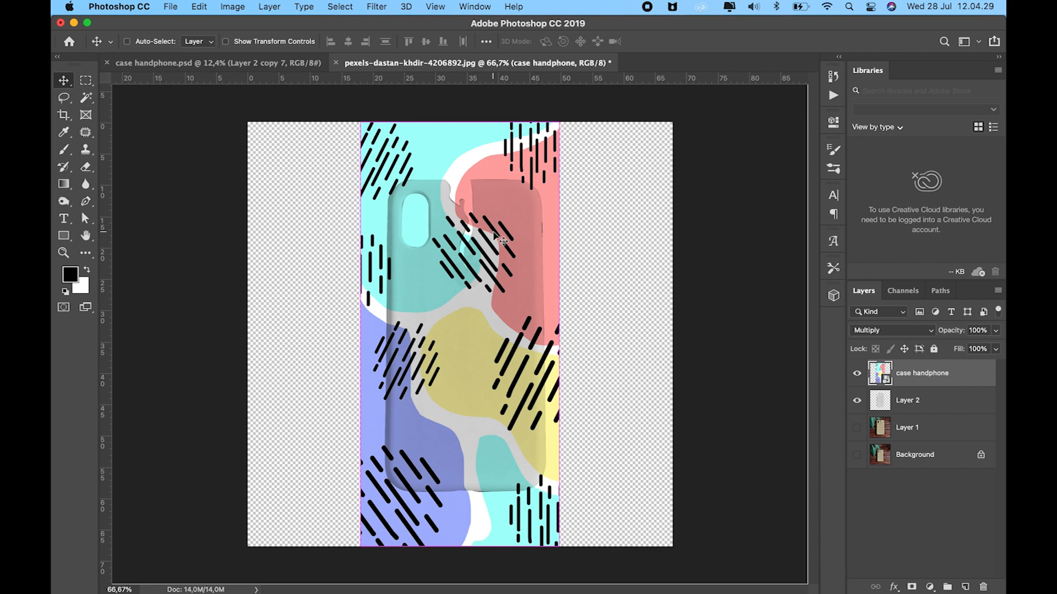
key("super+t")
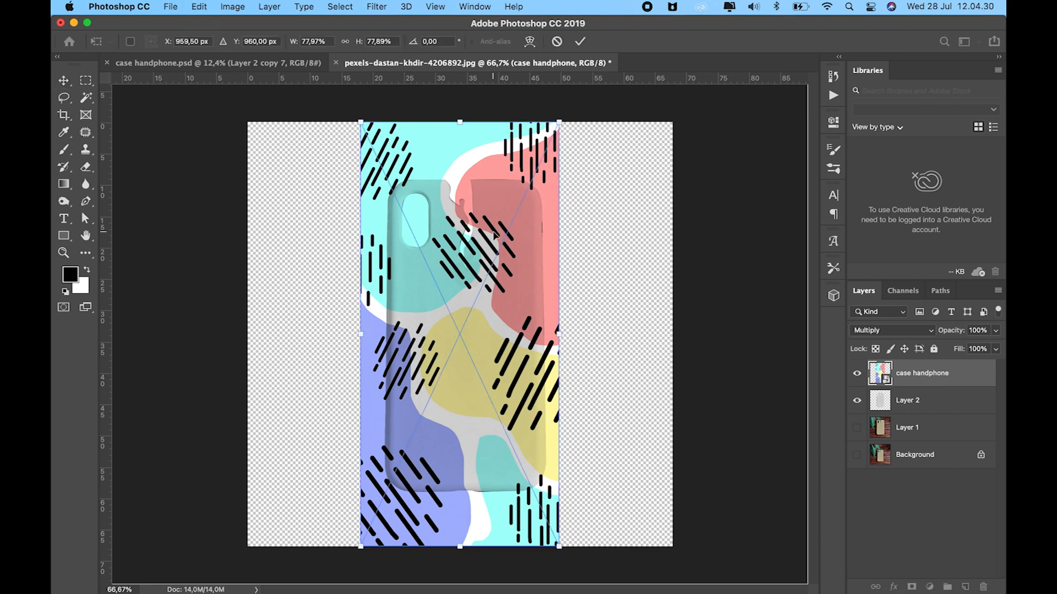
left_click_drag(559, 334, 546, 334)
left_click_drag(363, 332, 383, 330)
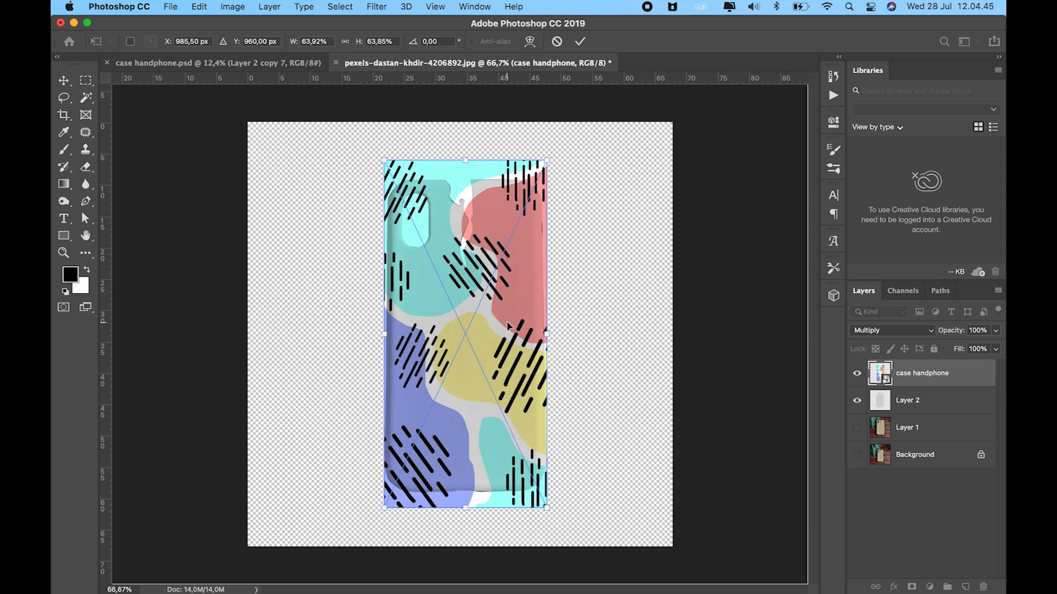
key("Return")
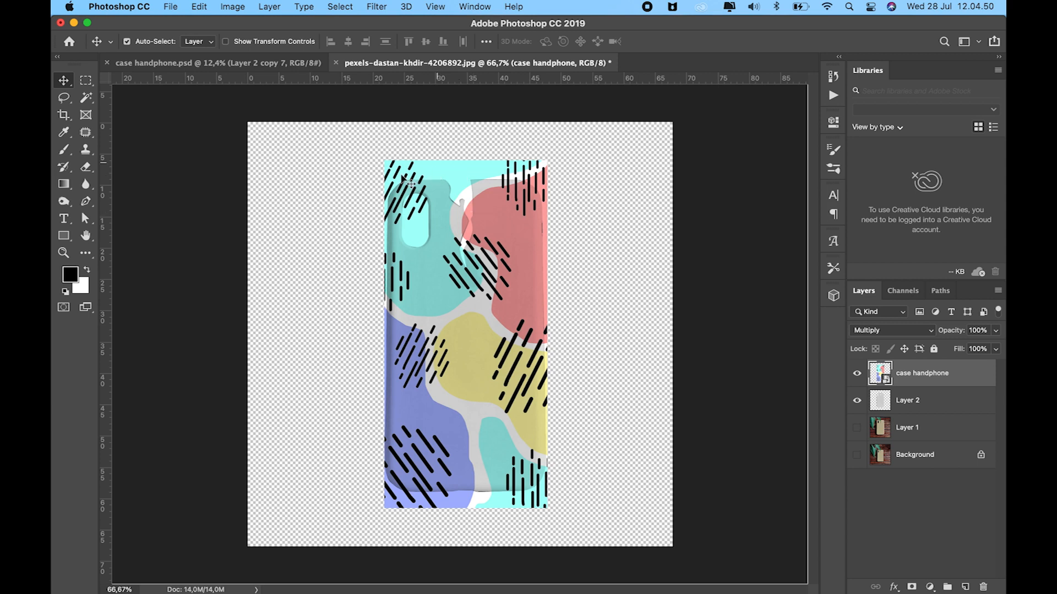
Select the transparent area around the case on Layer 2 with the Magic Wand, and make the case handphone layer active
left_click(932, 400)
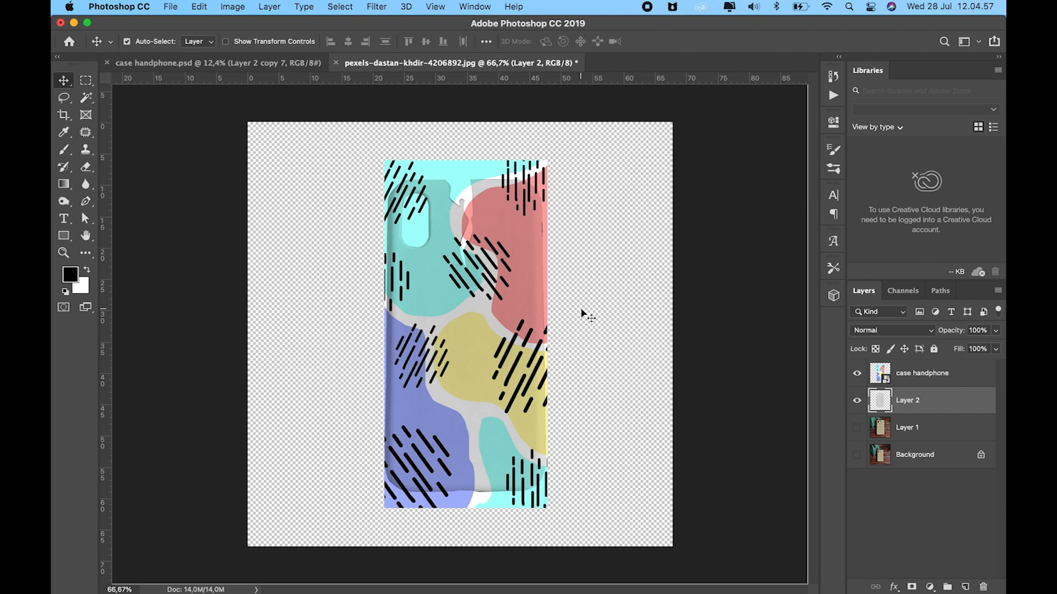
left_click(86, 98)
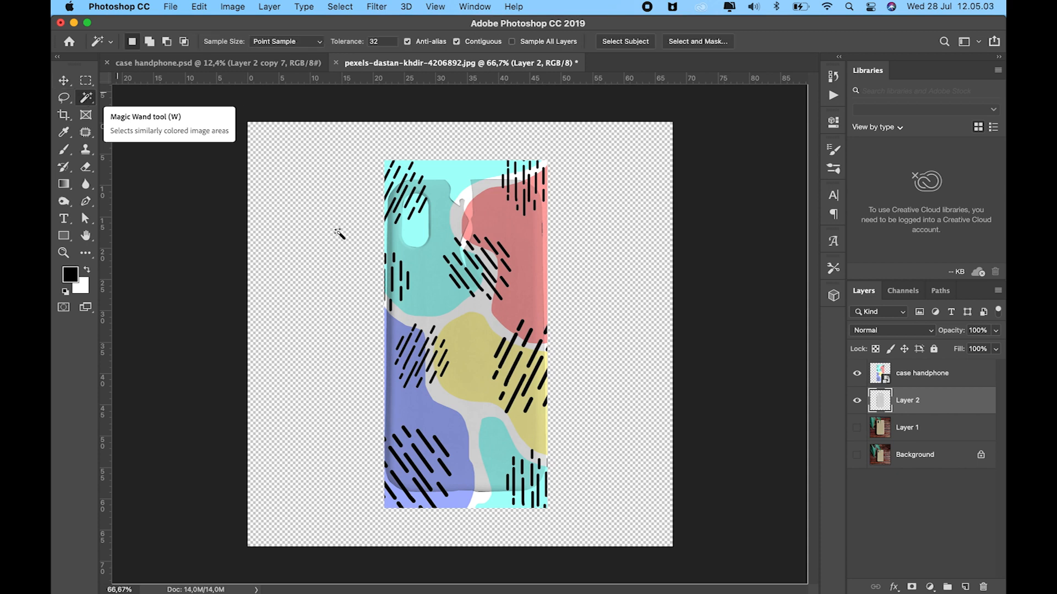
left_click(342, 253)
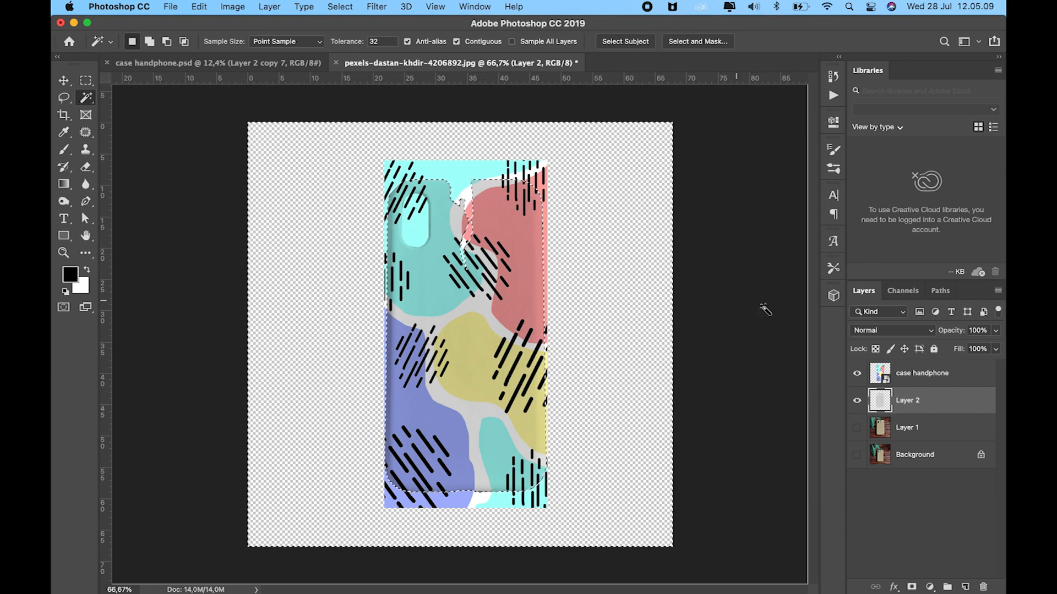
left_click(935, 376)
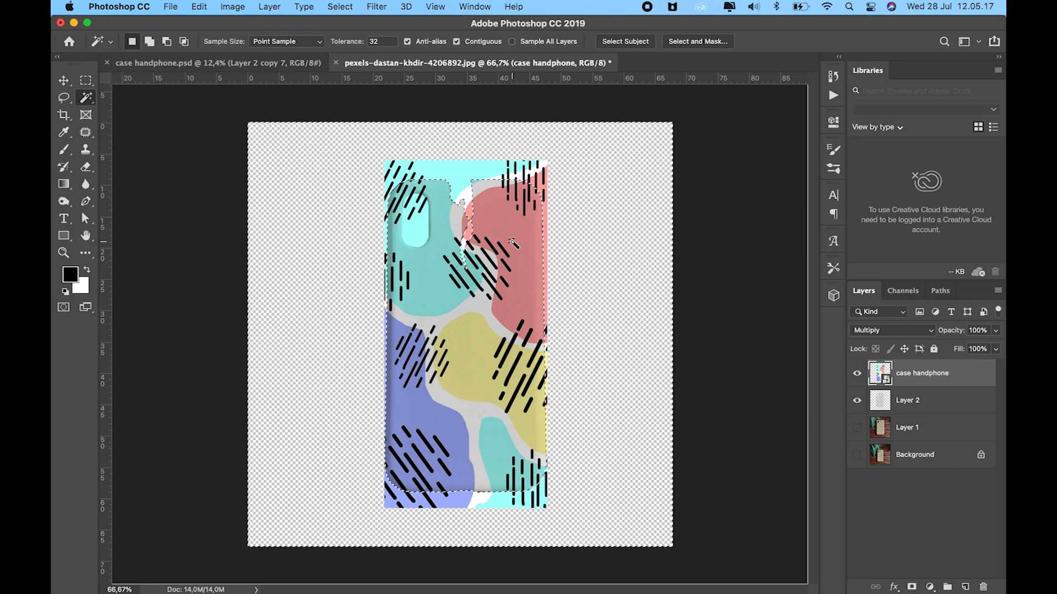
Try to clear the selected area outside the case from the case handphone layer
key("Delete")
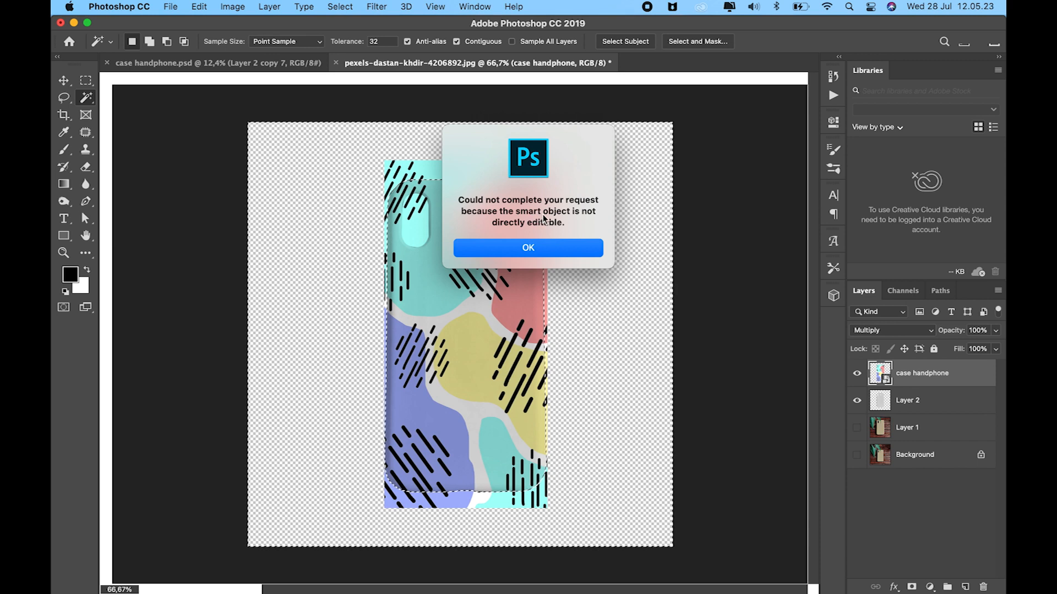
left_click(516, 253)
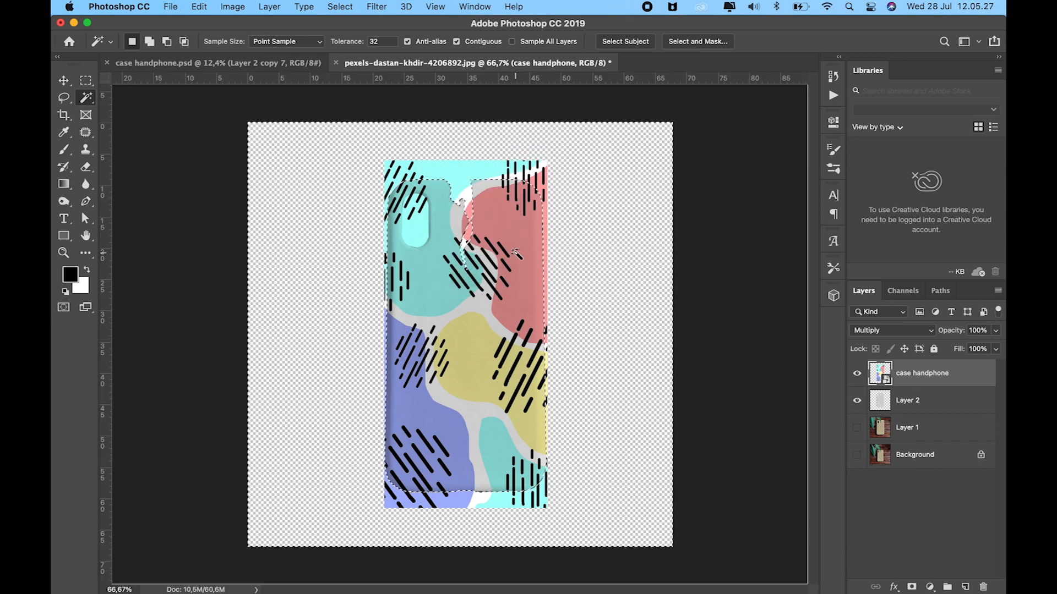
Rasterize the case handphone smart object, clear the selected area outside the case from it, and deselect
key("e")
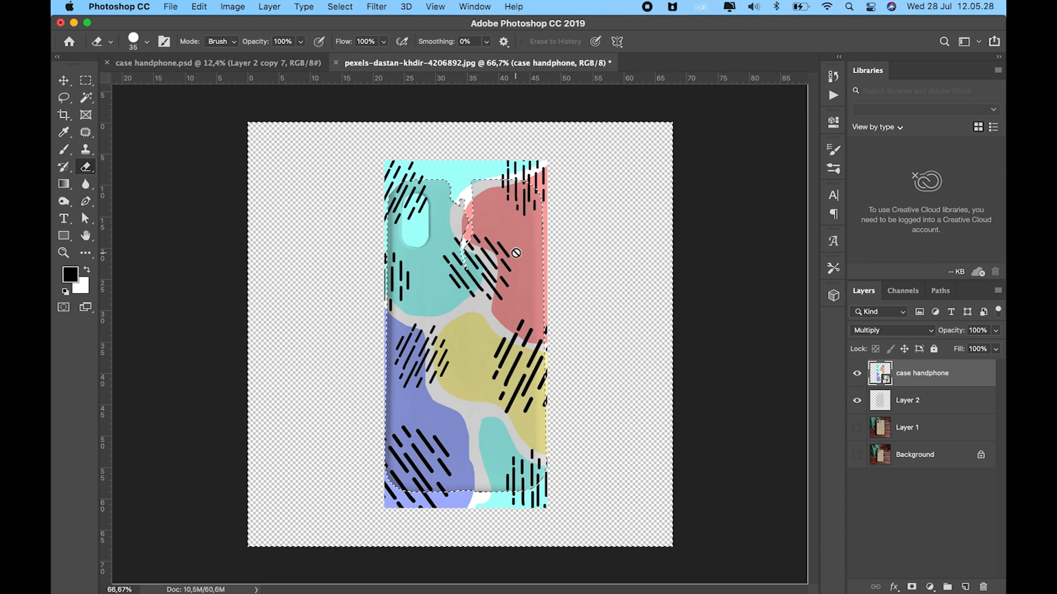
right_click(85, 170)
left_click(85, 168)
left_click(488, 169)
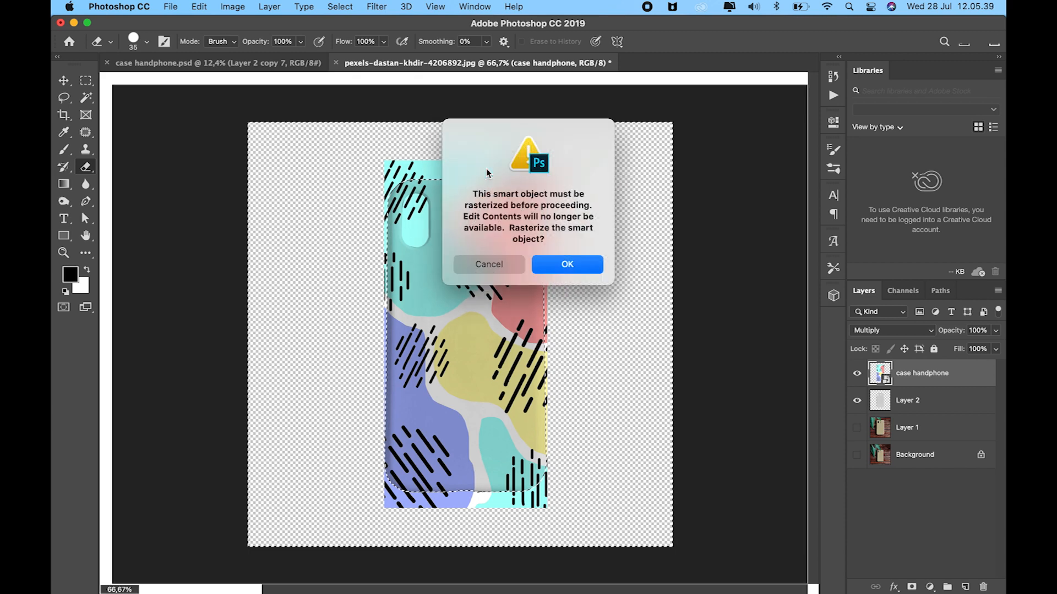
left_click(562, 264)
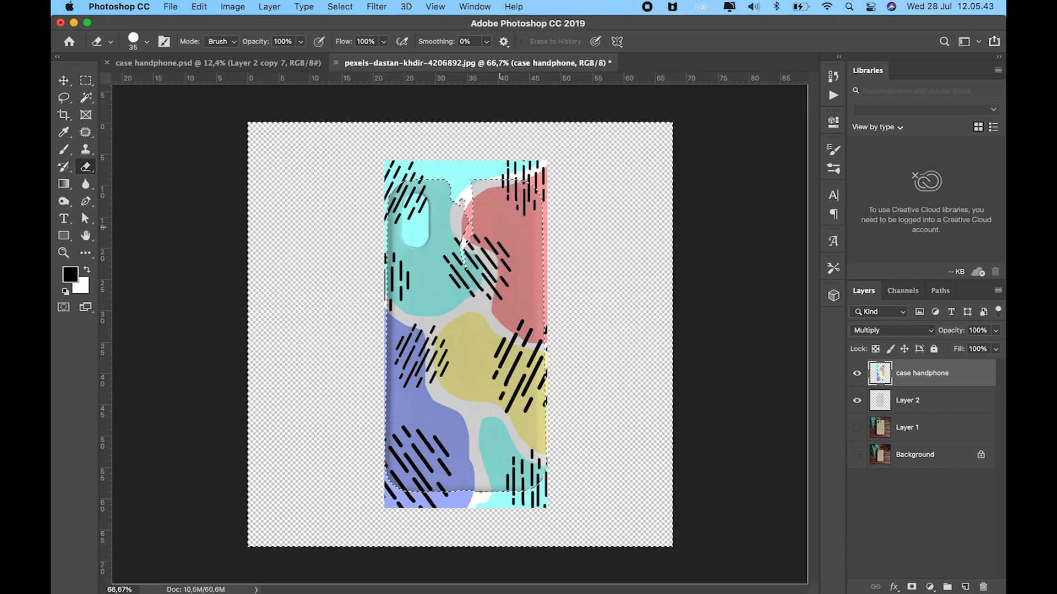
key("Delete")
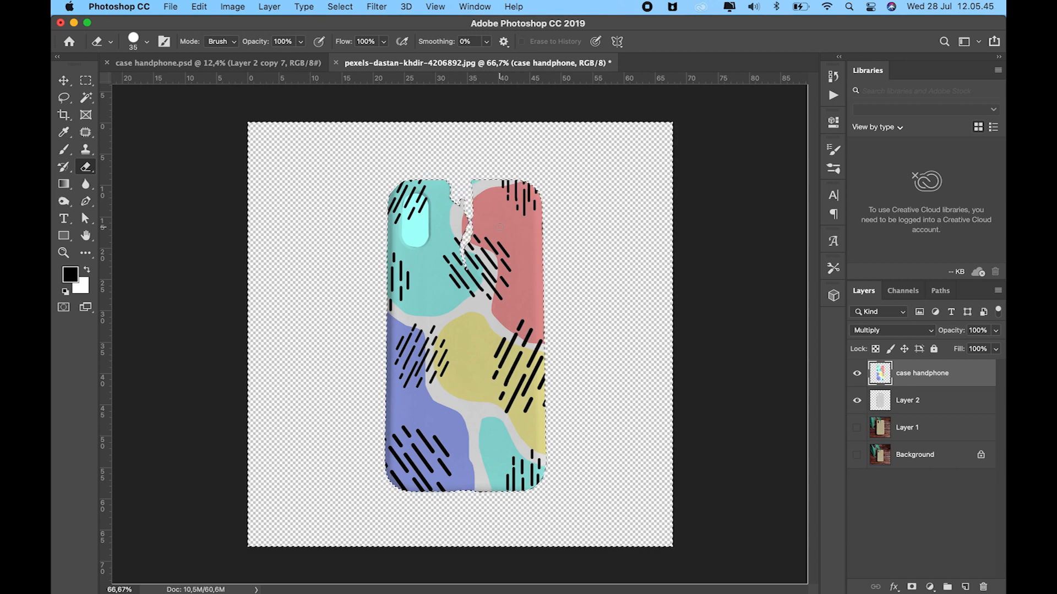
key("super+d")
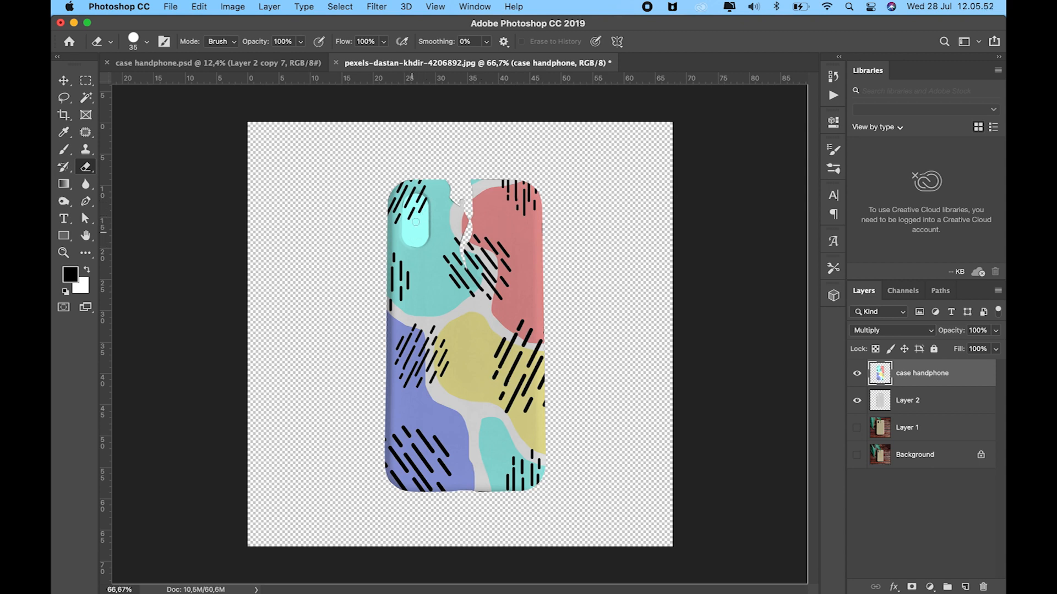
Select the camera cutout on Layer 2 with the Magic Wand and clear that area from the case handphone layer
left_click(924, 403)
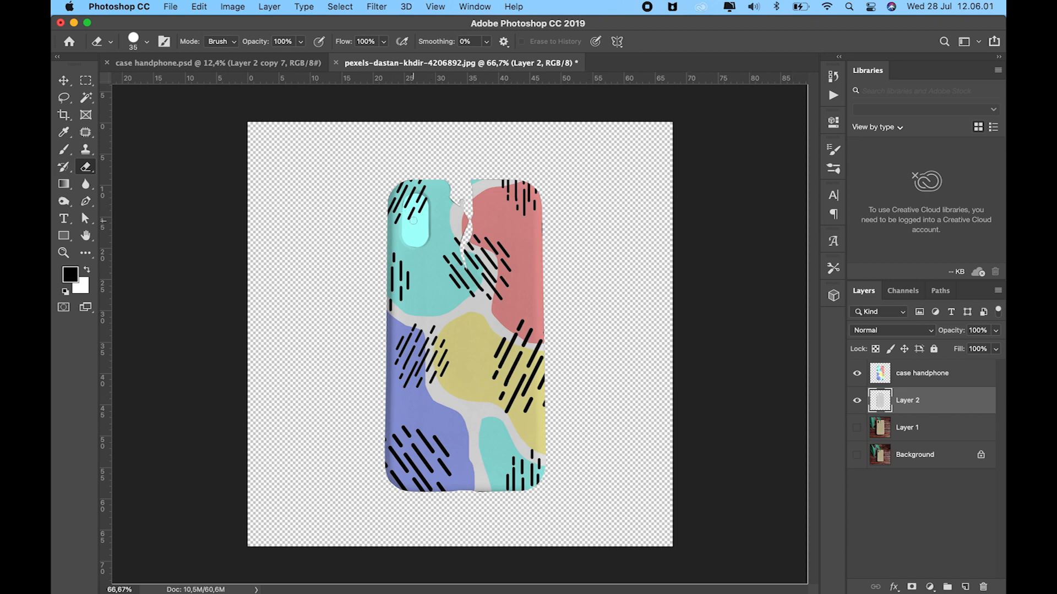
key("w")
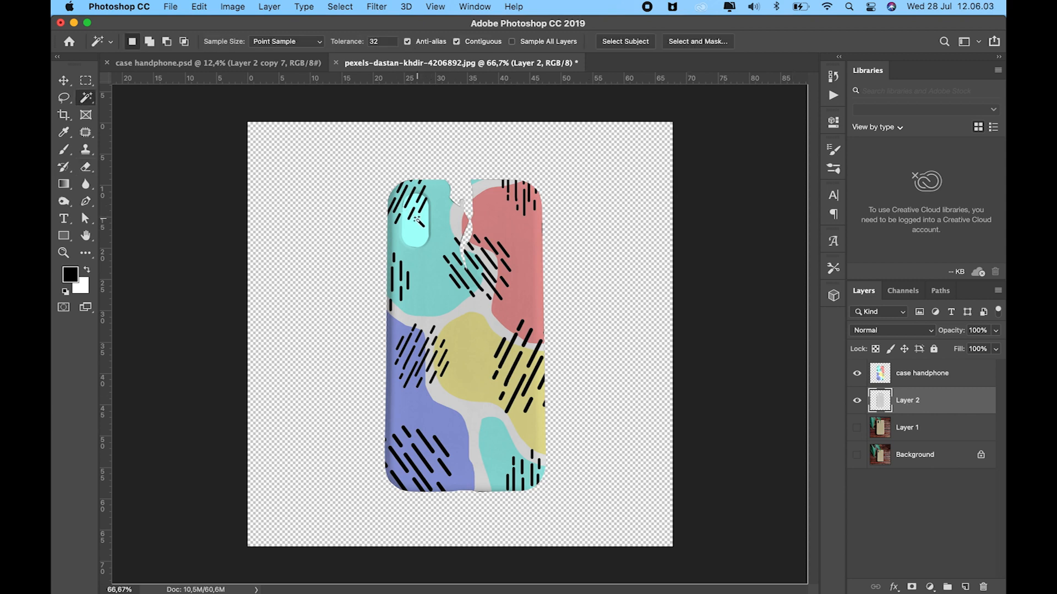
left_click(417, 226)
left_click(924, 374)
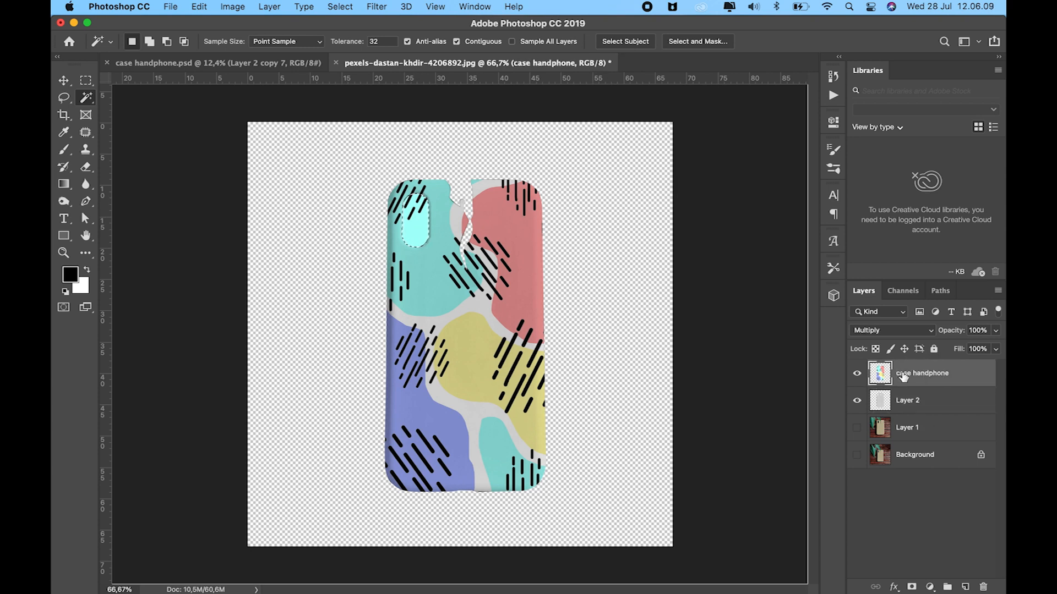
key("Delete")
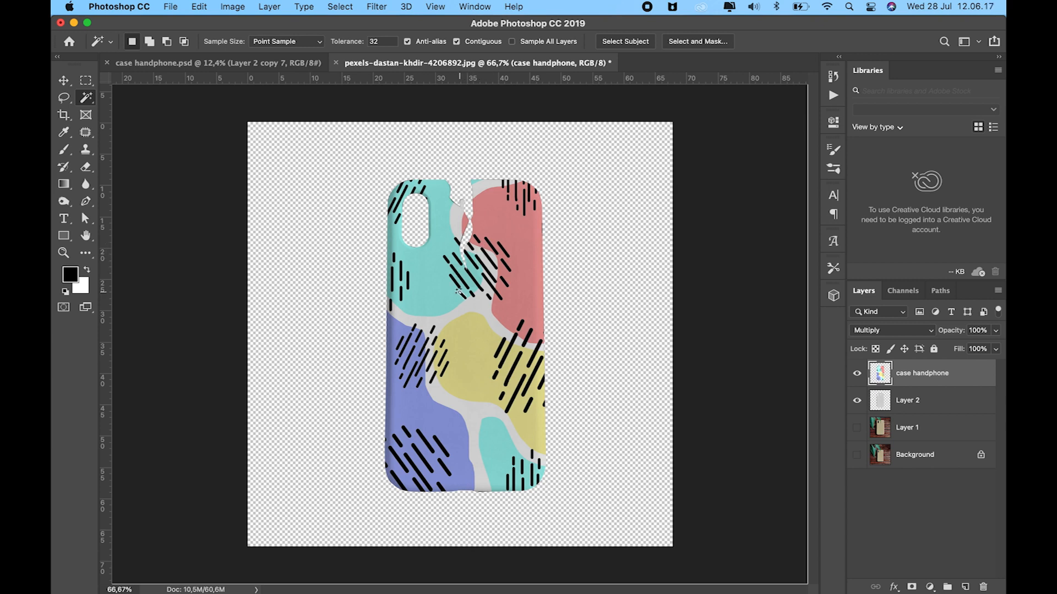
Show Layer 1 so the wooden table photo appears behind the decorated case
left_click(922, 429)
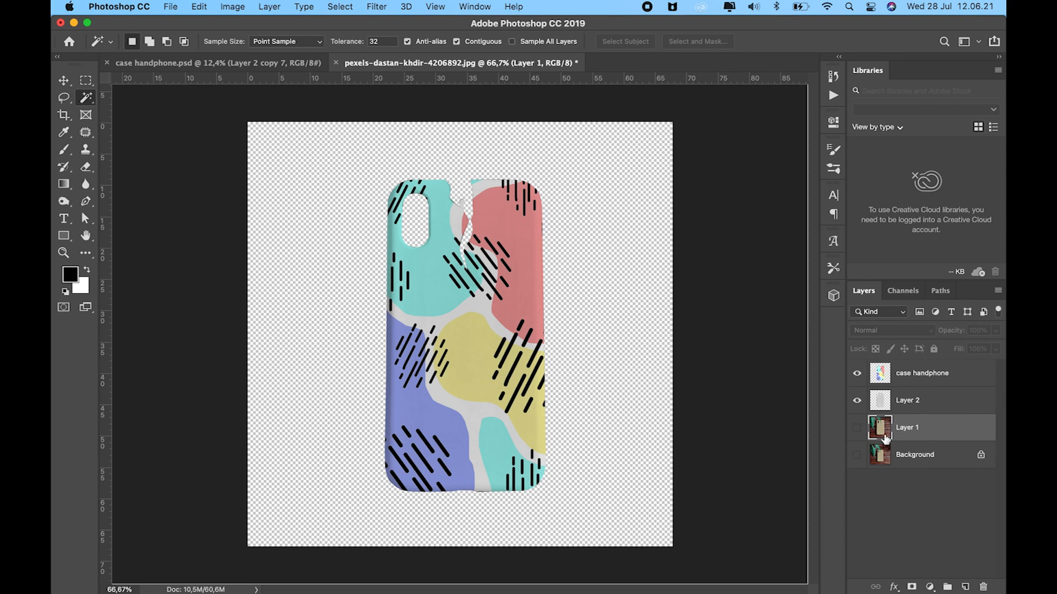
left_click(856, 429)
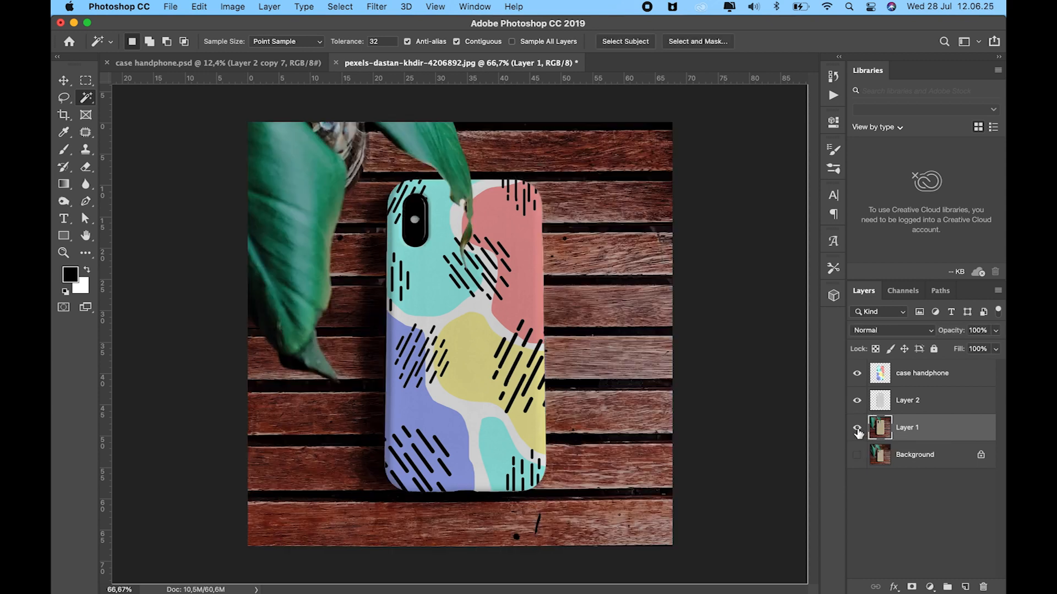
key("z")
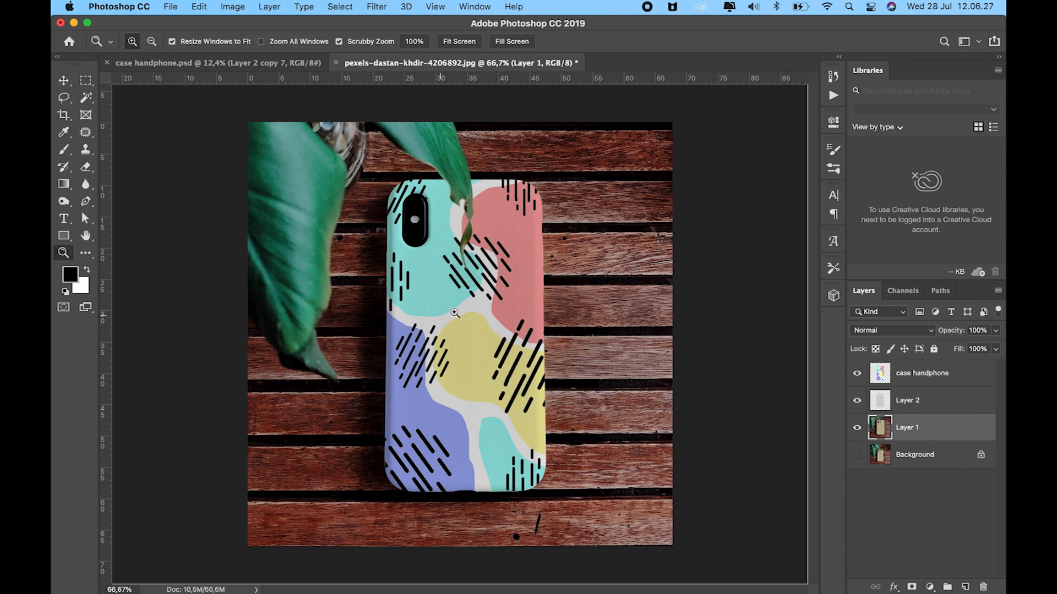
left_click(466, 312, "alt")
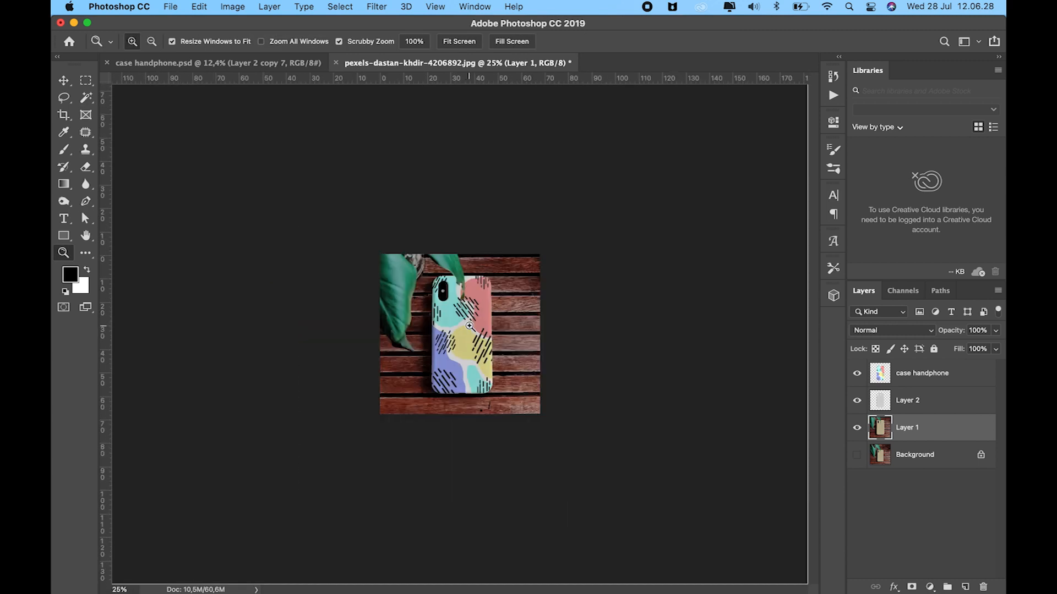
left_click(469, 324)
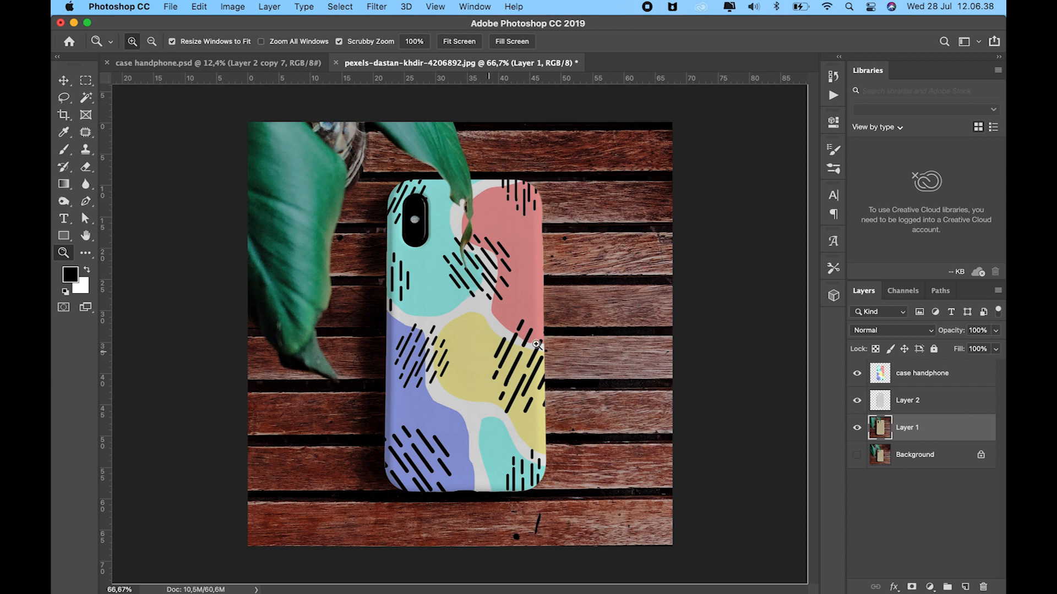
Compare the case with and without the artwork by toggling the case handphone layer's visibility
left_click(922, 378)
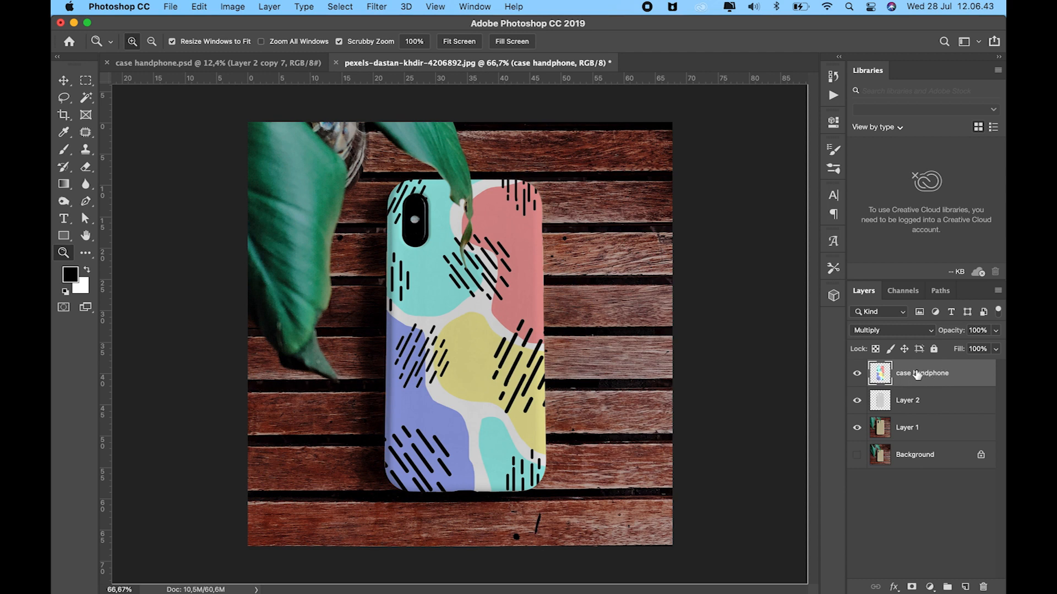
left_click(856, 374)
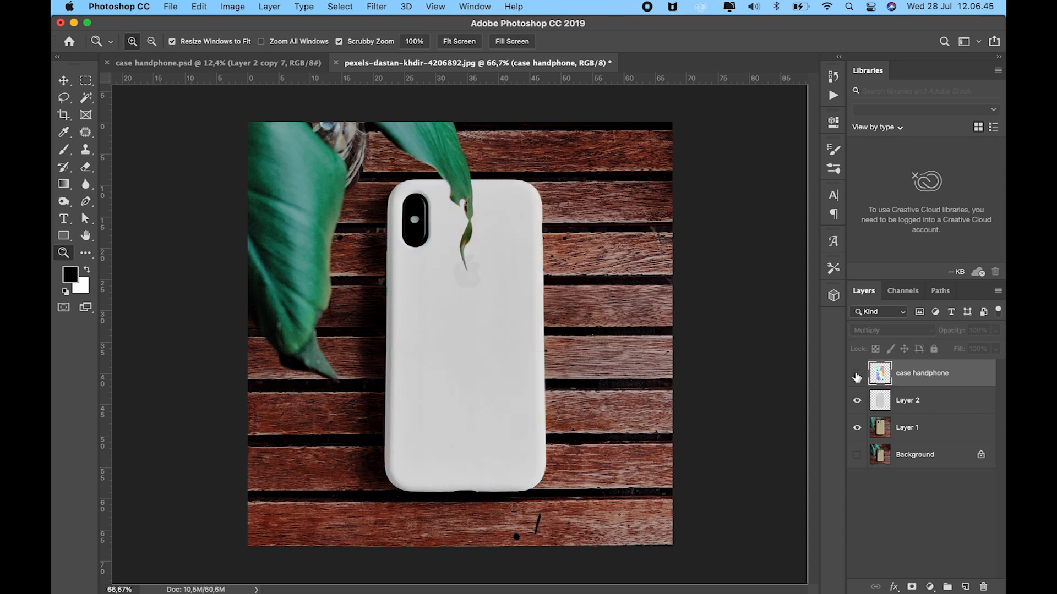
left_click(857, 373)
left_click(857, 374)
left_click(857, 373)
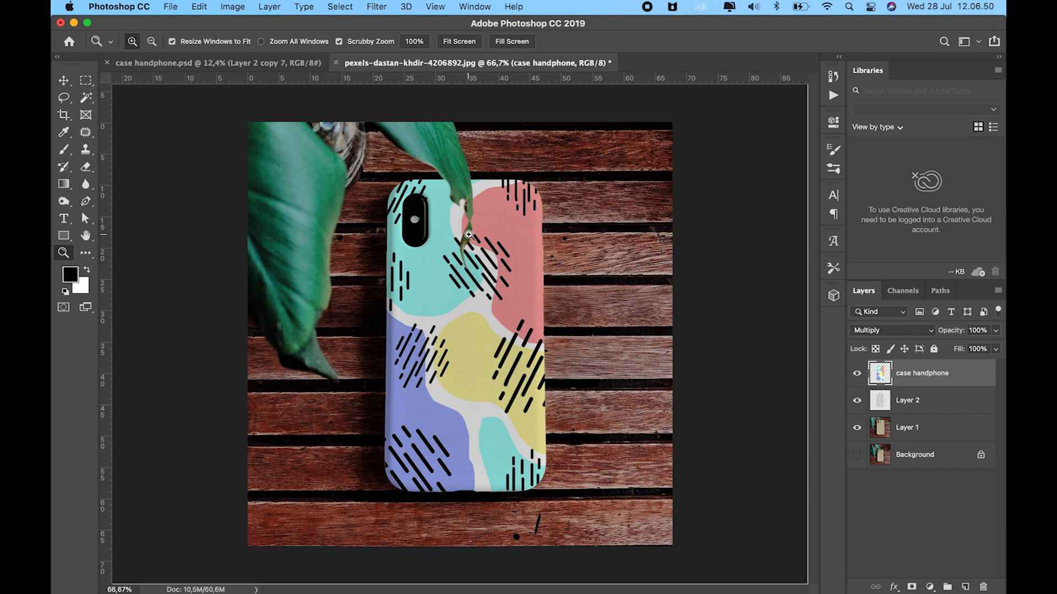
Apply a Field Blur of 3 px to the case handphone layer
left_click(377, 7)
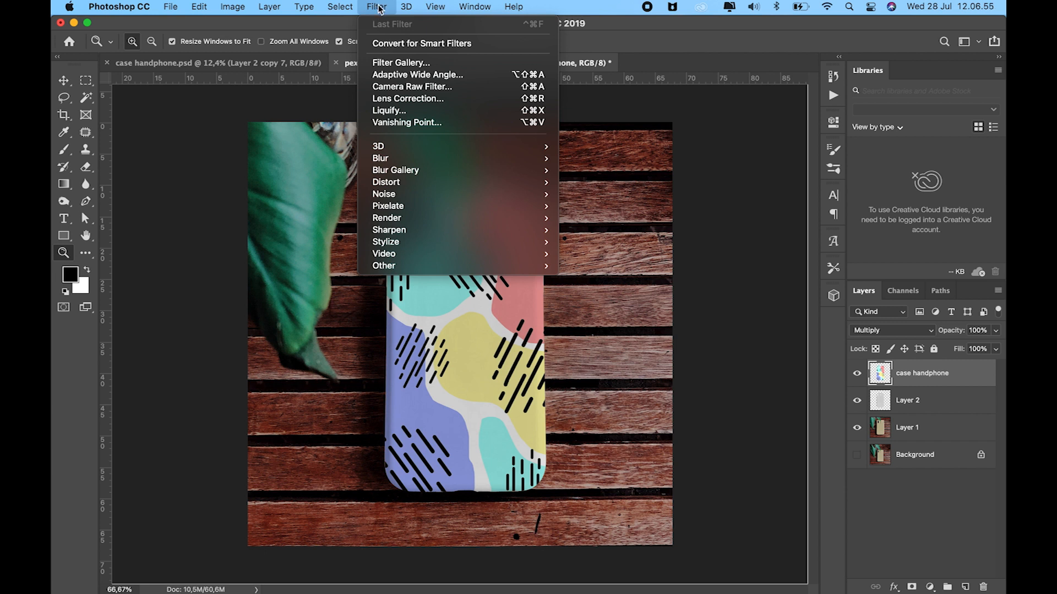
mouse_move(483, 170)
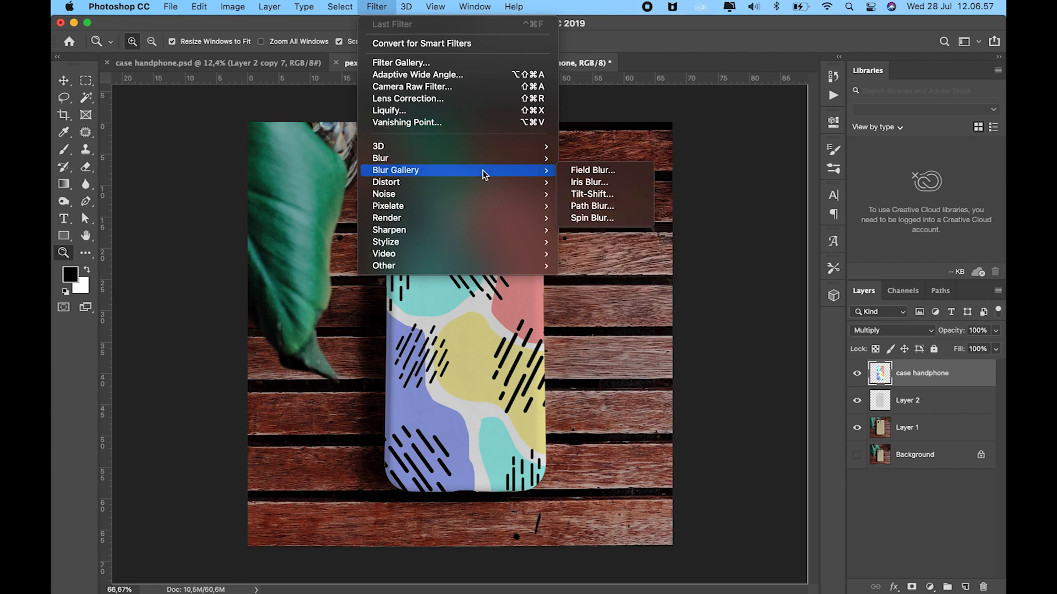
left_click(599, 173)
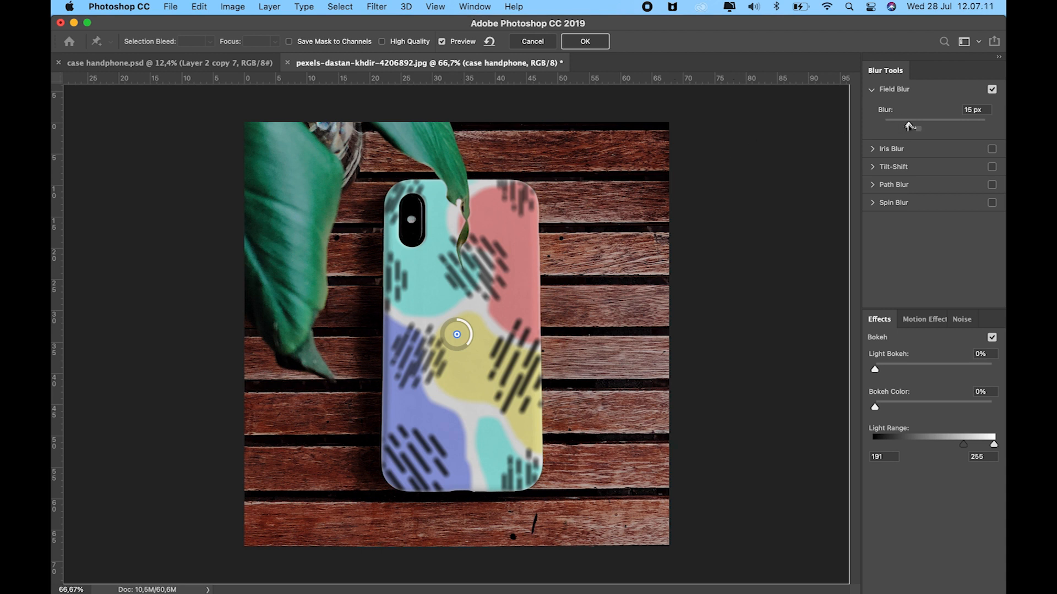
left_click_drag(908, 126, 886, 126)
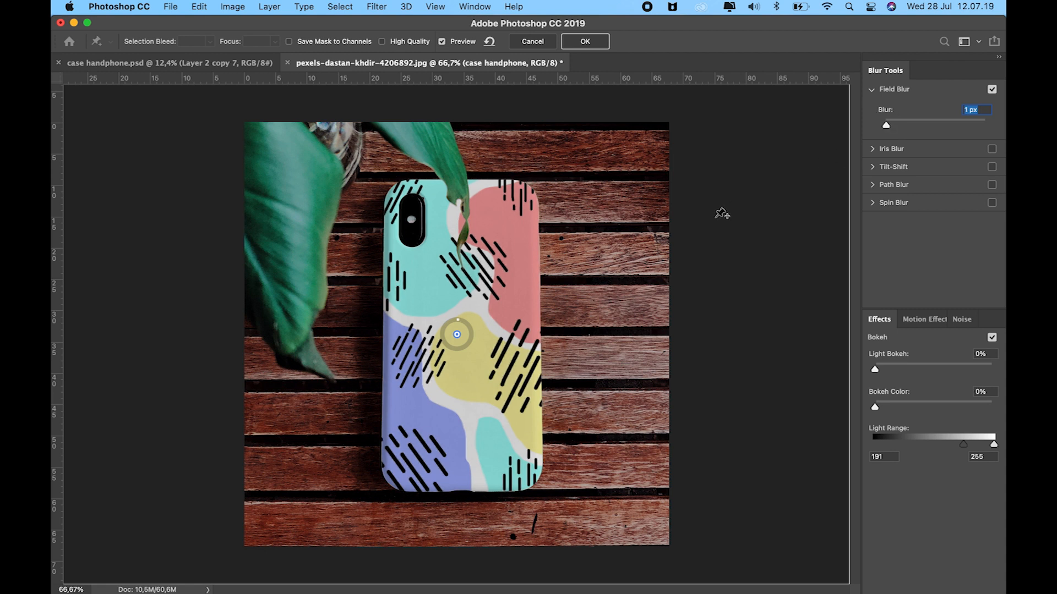
left_click_drag(885, 126, 889, 127)
left_click_drag(893, 125, 892, 122)
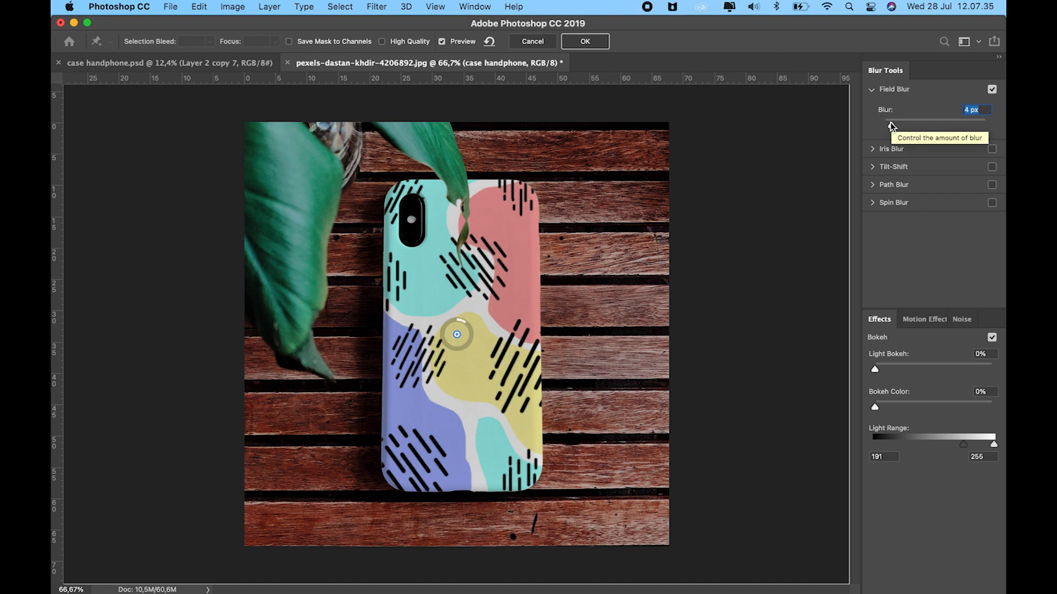
left_click(968, 108)
key("BackSpace")
type("3")
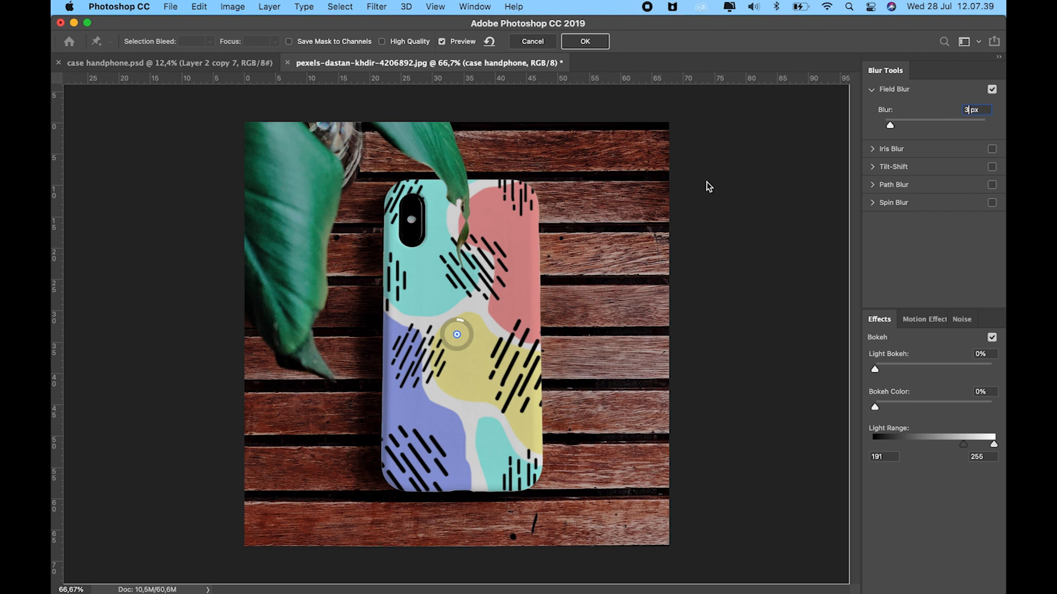
left_click(586, 42)
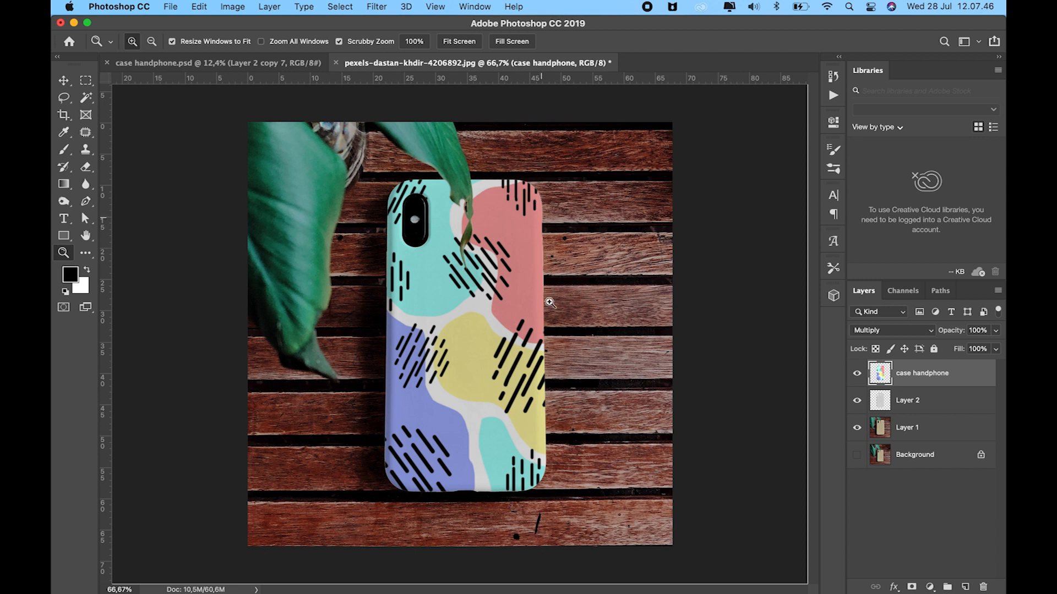
Soften the artwork along the case's edges on the case handphone layer with the Blur tool
left_click(87, 186)
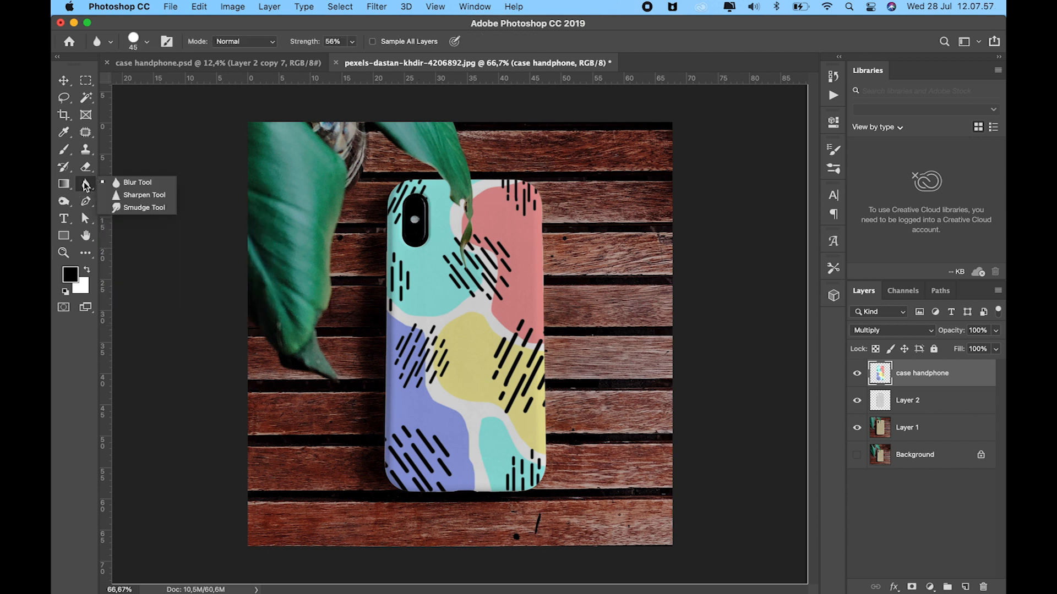
left_click(123, 182)
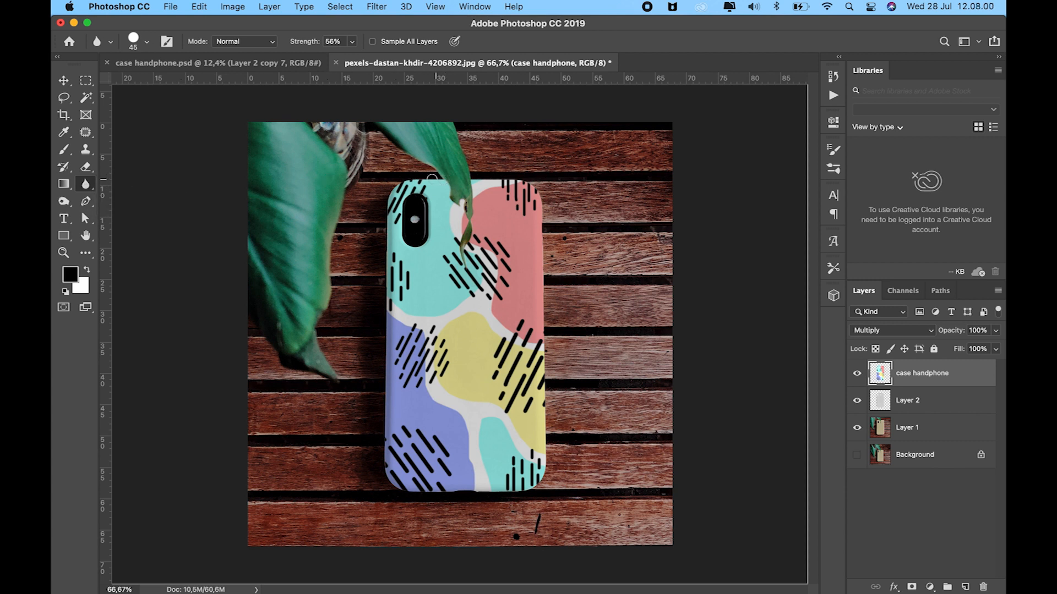
left_click(147, 41)
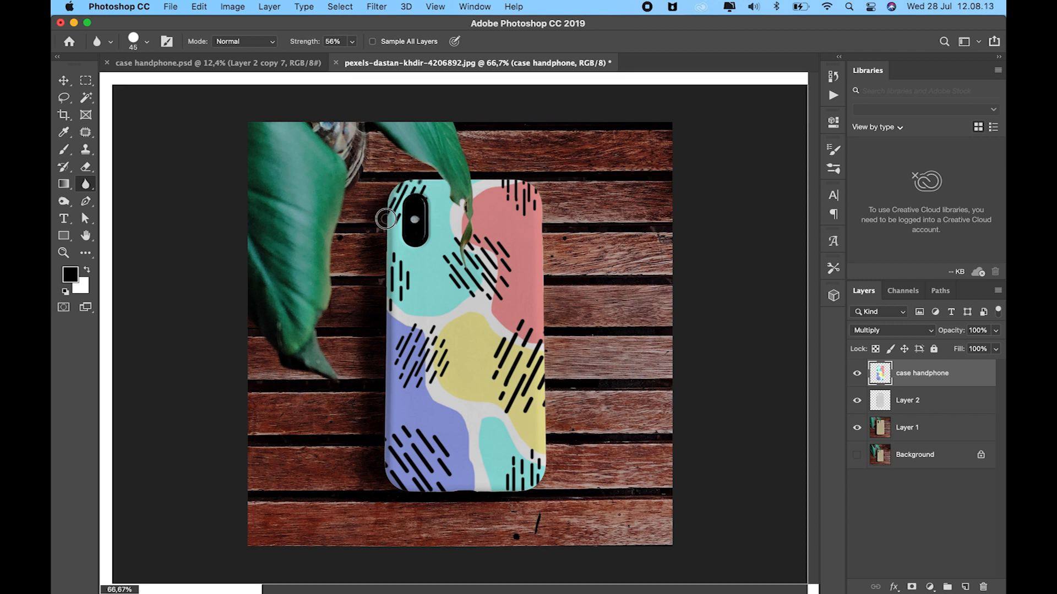
mouse_move(386, 218)
left_mouse_down()
mouse_move(388, 487)
mouse_move(508, 495)
mouse_move(537, 483)
mouse_move(547, 451)
mouse_move(542, 198)
mouse_move(533, 184)
mouse_move(475, 177)
mouse_move(464, 267)
mouse_move(468, 226)
mouse_move(449, 183)
mouse_move(412, 177)
mouse_move(534, 181)
mouse_move(546, 223)
mouse_move(546, 331)
left_mouse_up()
key("super+r")
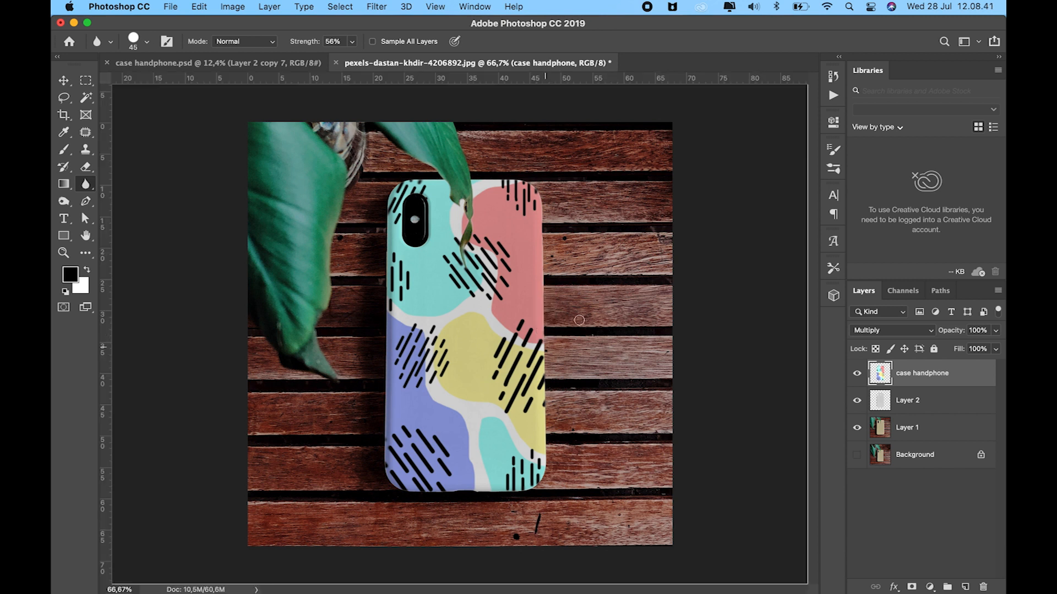
Set the case handphone layer's opacity to 95% and deselect the layer
key("v")
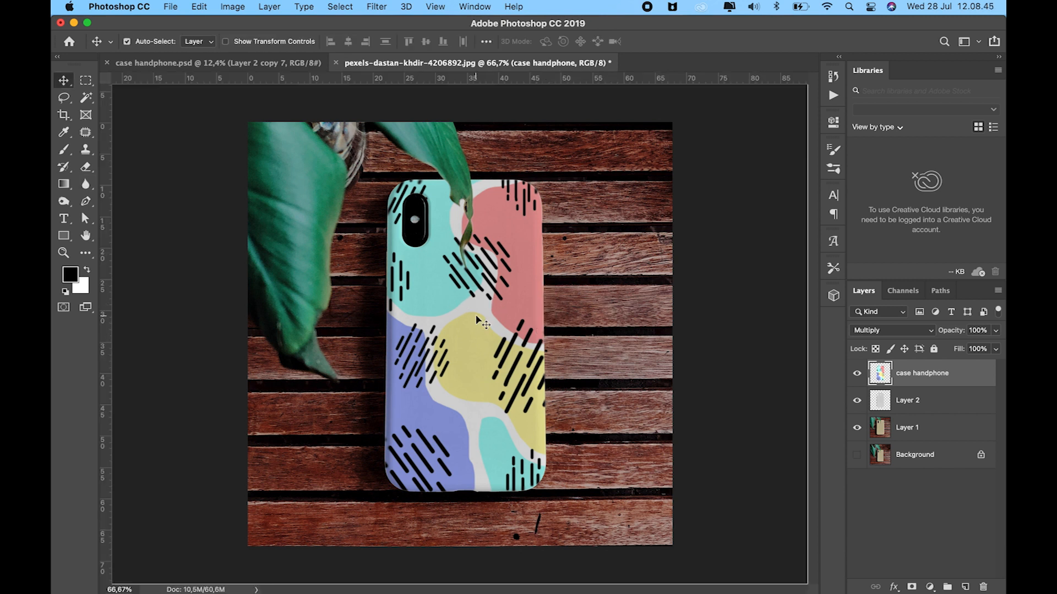
left_click(988, 330)
type("95")
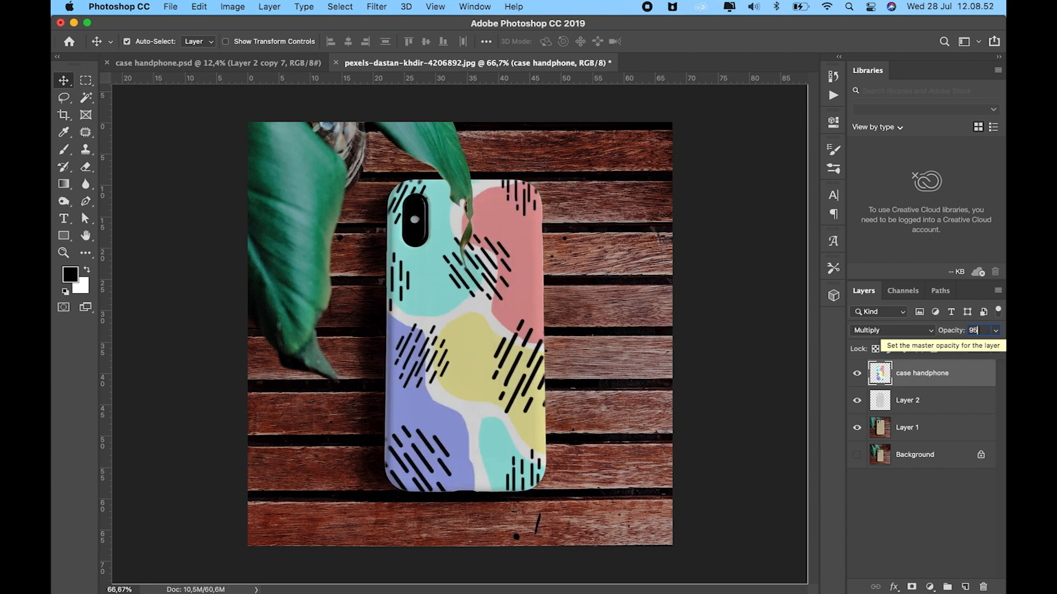
left_click(915, 513)
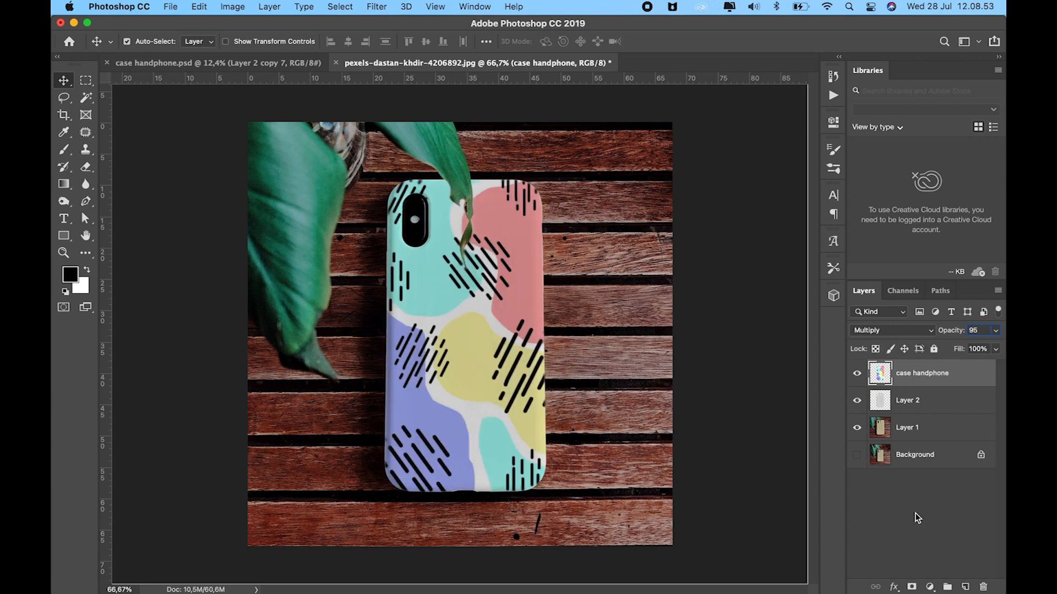
Examine the mockup at reduced and 100% zoom, checking the artwork around the camera cutout and leaf
key("z")
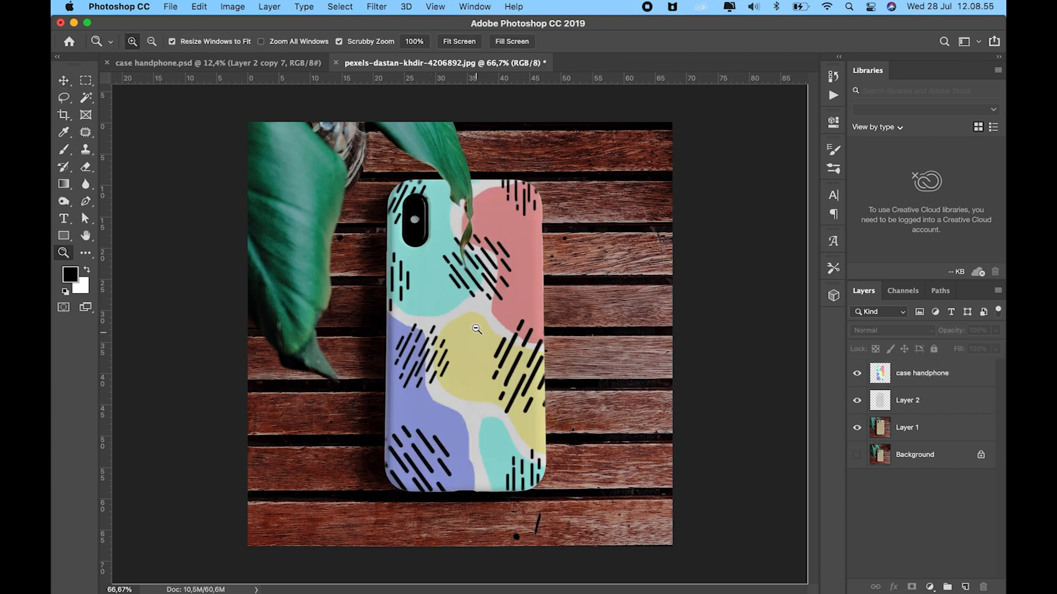
left_click(463, 298, "alt")
left_click(463, 298, "alt")
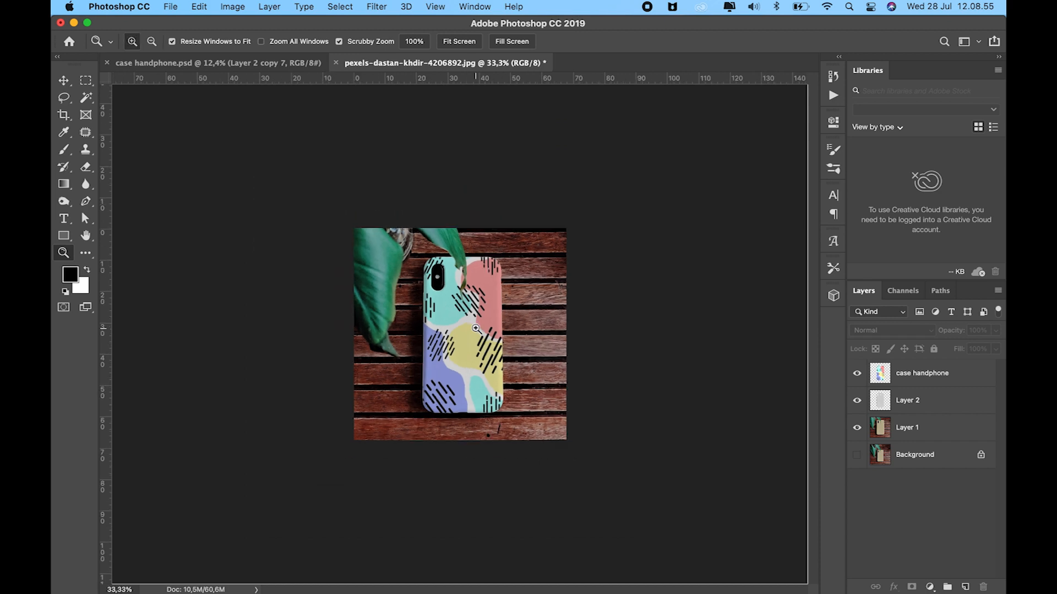
left_click(463, 299)
left_click(464, 299)
key("v")
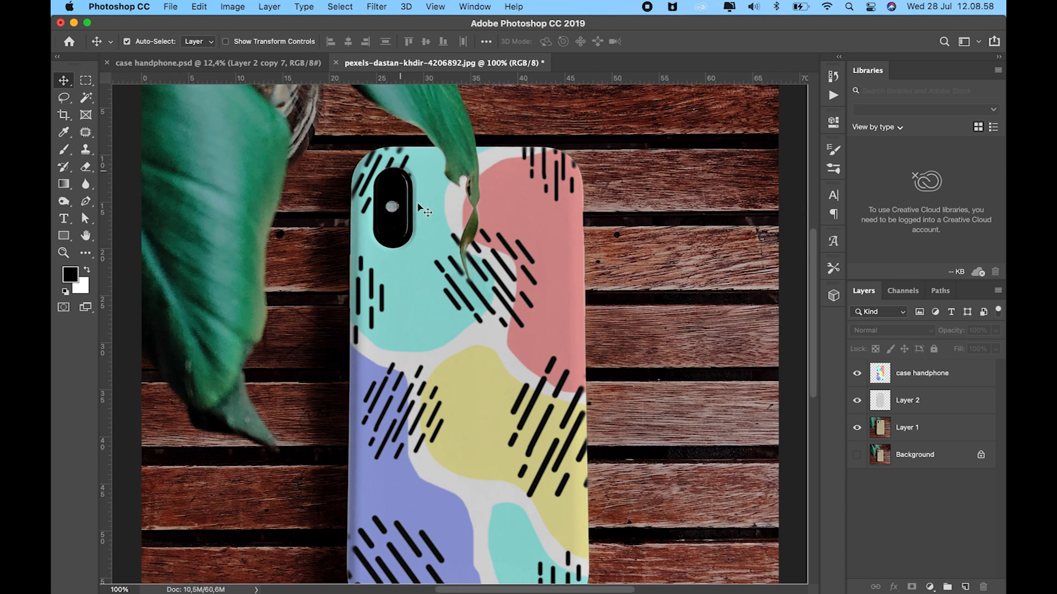
left_click(421, 250)
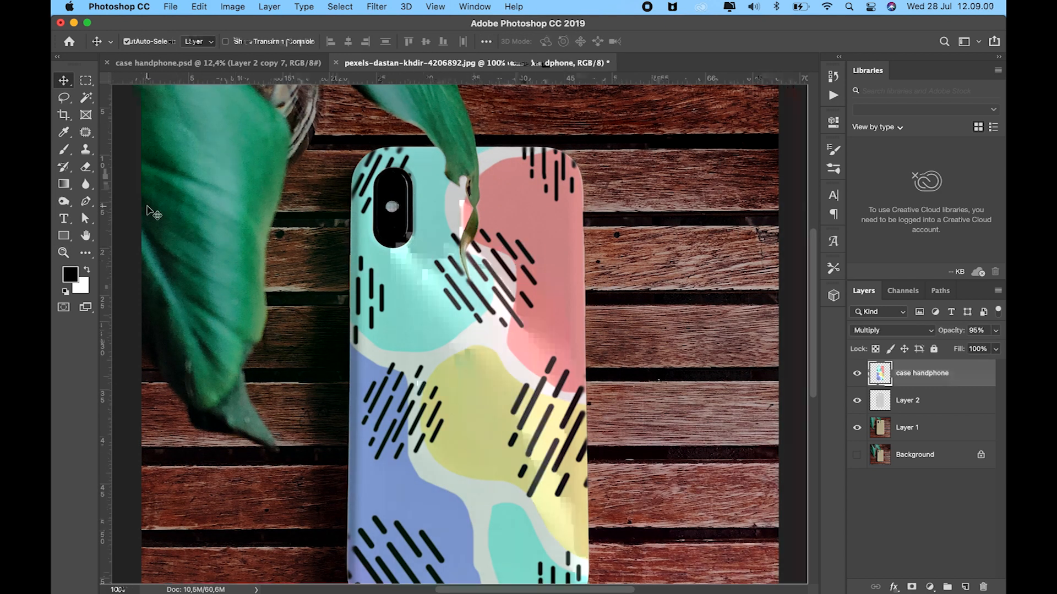
Soften the artwork around the camera cutout on the case handphone layer with the Blur tool at 56% strength
left_click(85, 183)
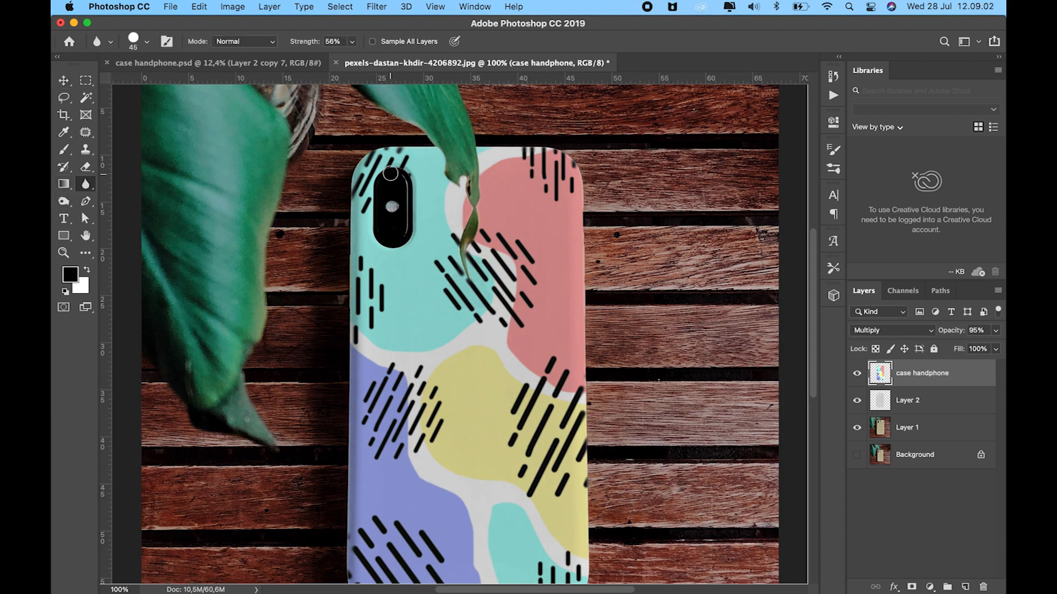
key("super+r")
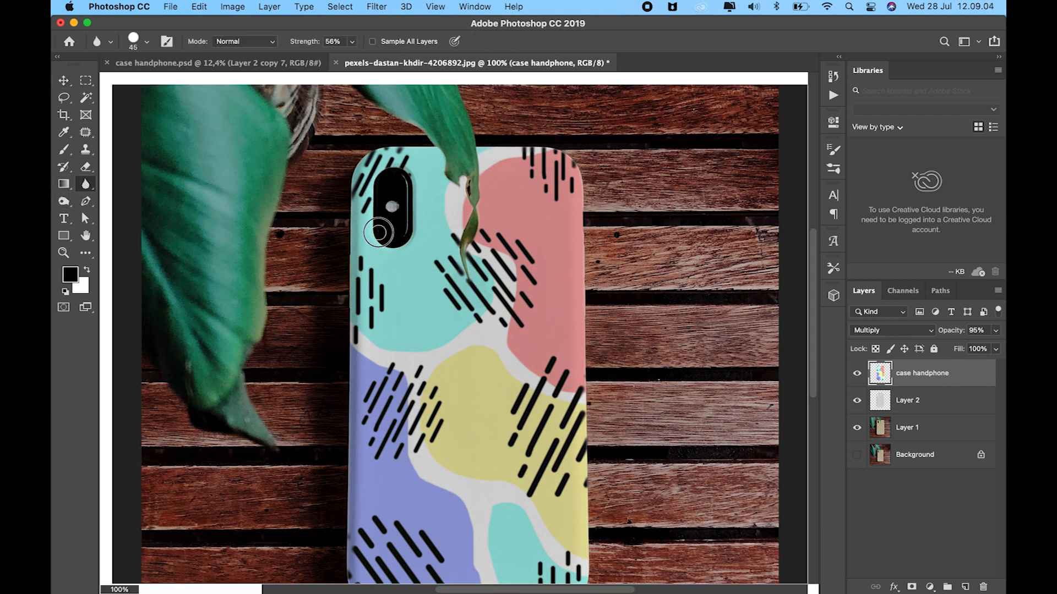
mouse_move(394, 243)
left_mouse_down()
mouse_move(408, 224)
mouse_move(405, 185)
left_mouse_up()
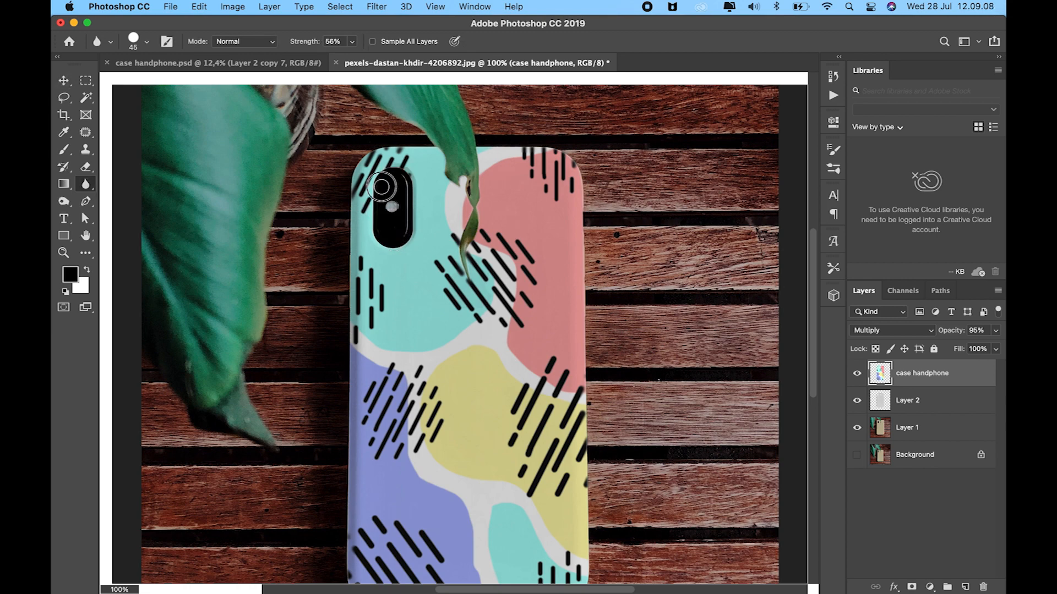
key("z")
left_click(485, 308, "alt")
left_click(484, 308, "alt")
left_click(484, 309, "alt")
left_click(437, 431)
key("v")
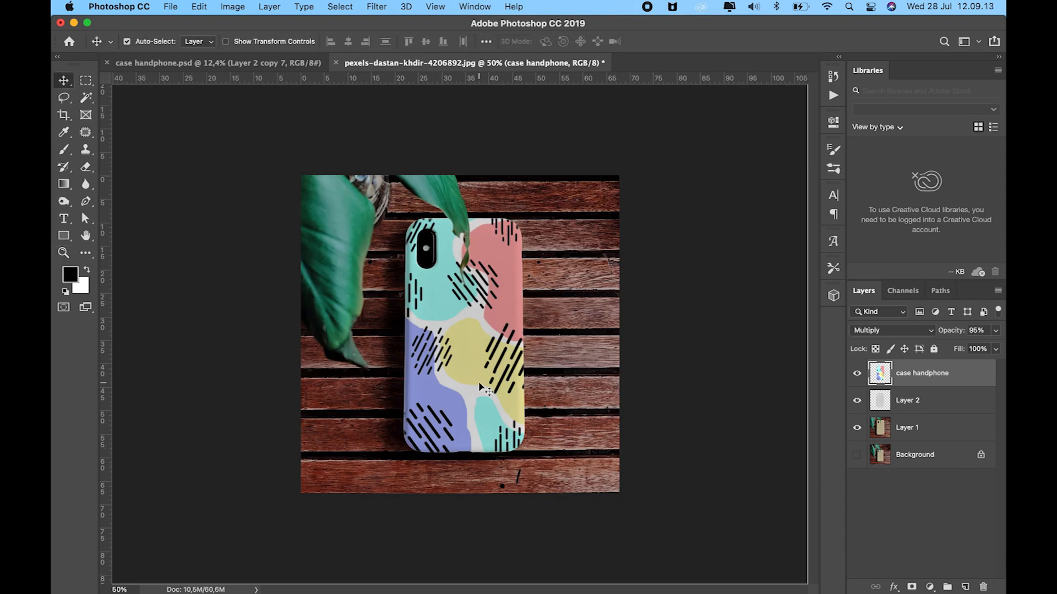
Save the mockup to the Desktop as a JPEG copy with maximum quality 12 and the Progressive format option with 3 scans
key("super")
key("super+shift+s")
left_click(528, 209)
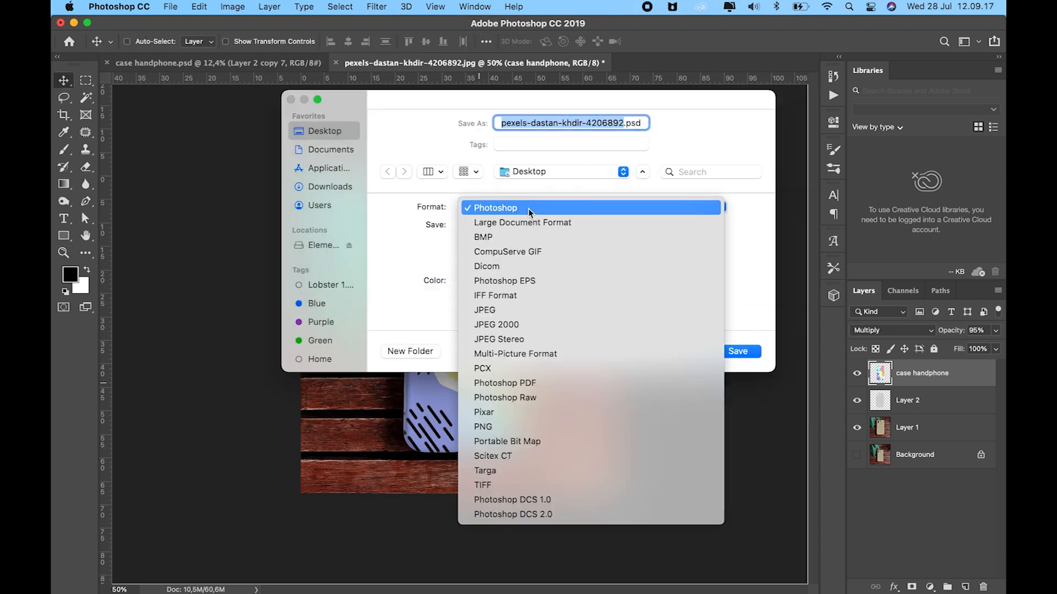
left_click(495, 310)
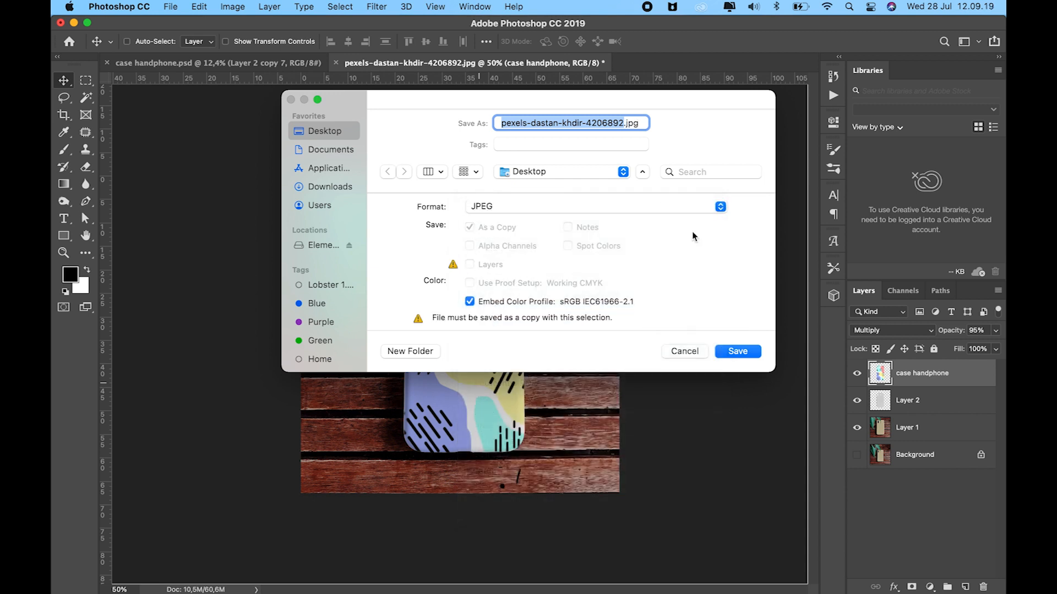
left_click(735, 352)
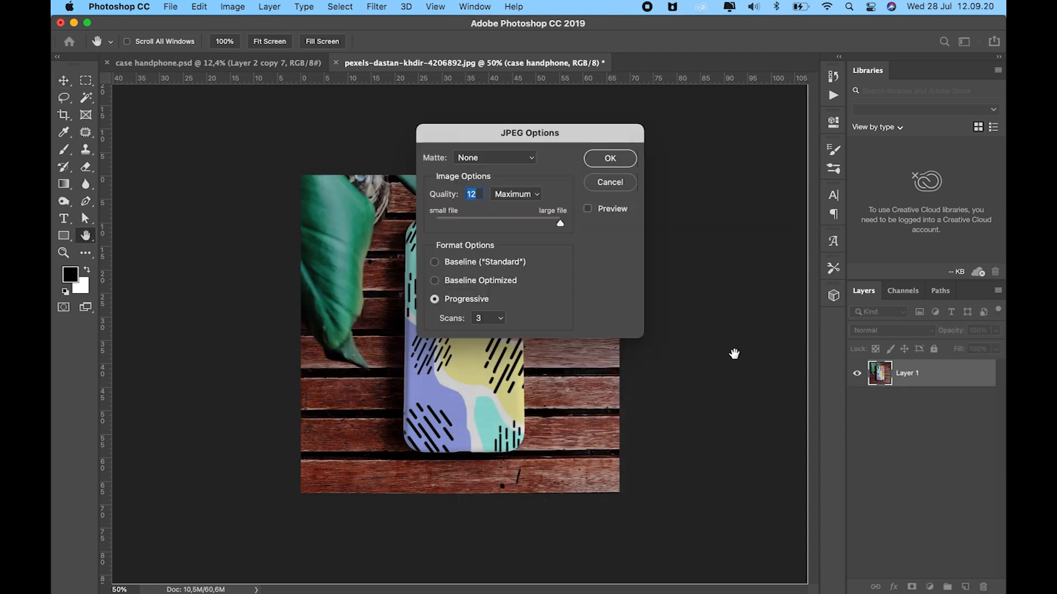
left_click(609, 160)
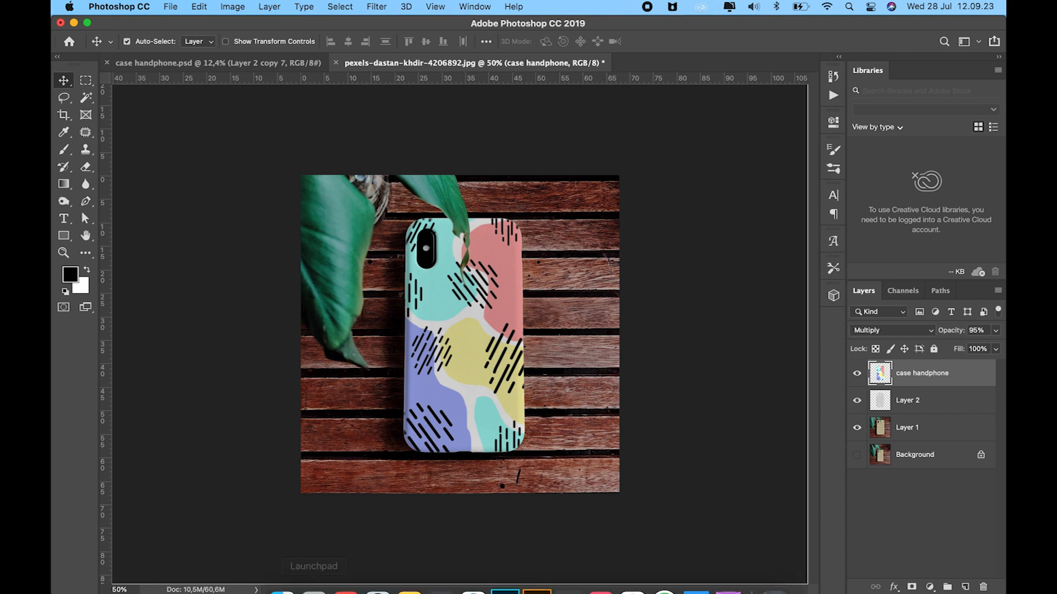
Switch to Finder and preview the exported mockup JPEG and case handphone.jpg on the Desktop to compare them
left_click(280, 575)
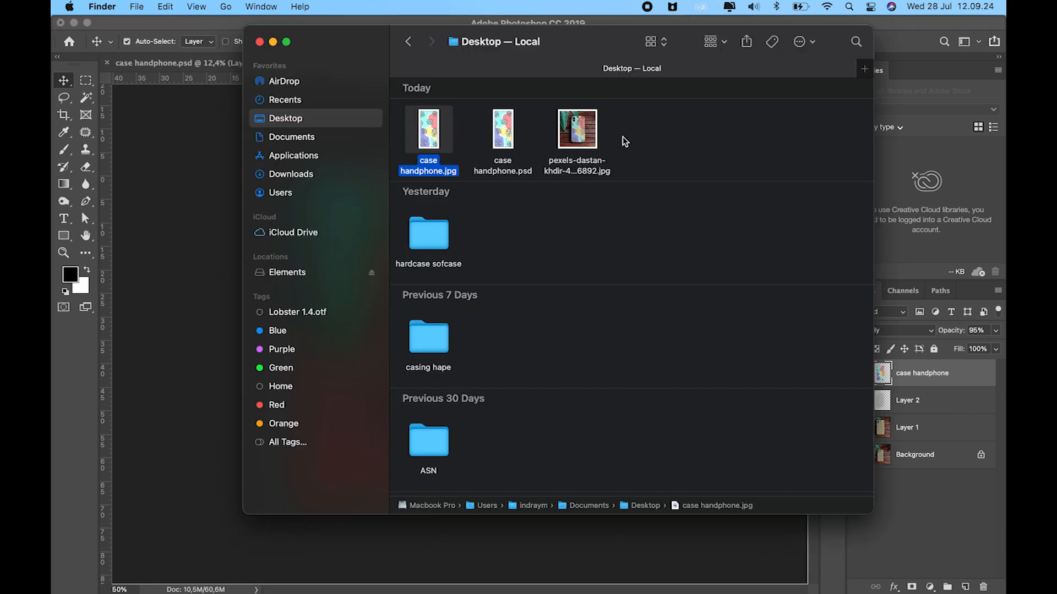
left_click(574, 126)
key("space")
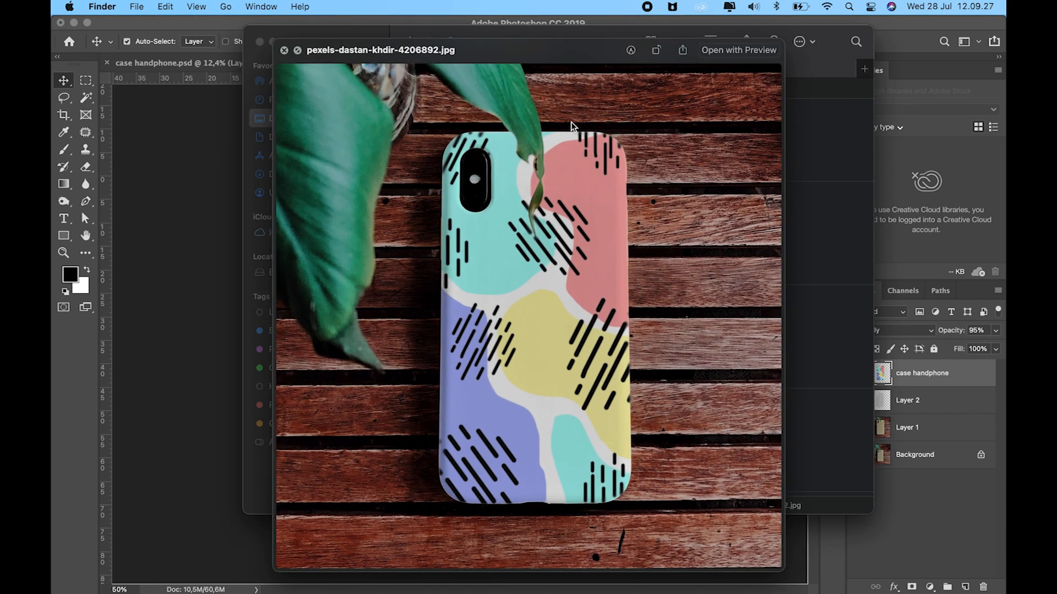
key("space")
left_click(431, 135)
key("space")
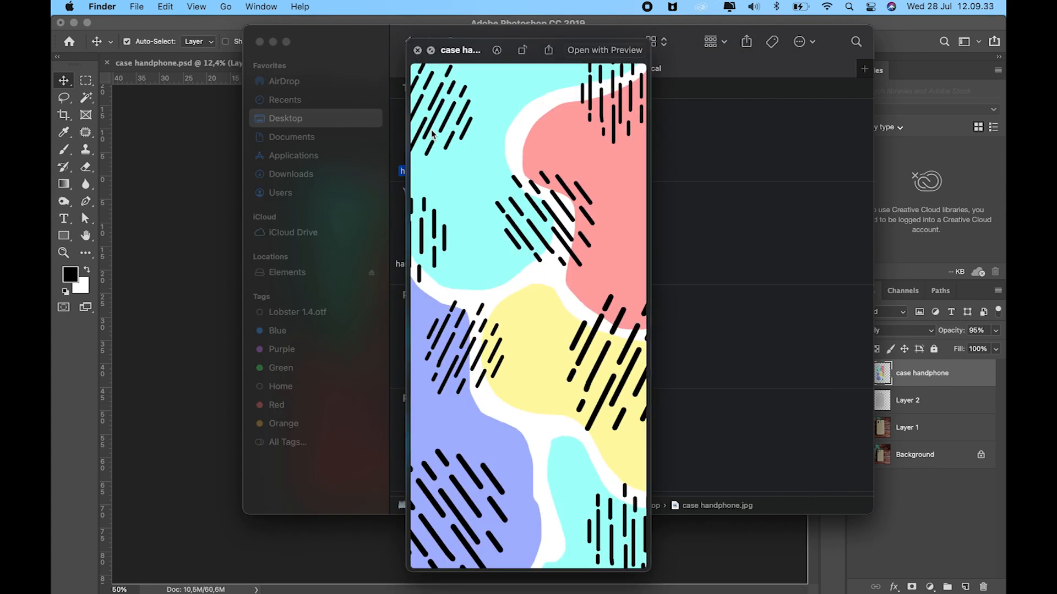
key("space")
left_click(575, 138)
key("space")
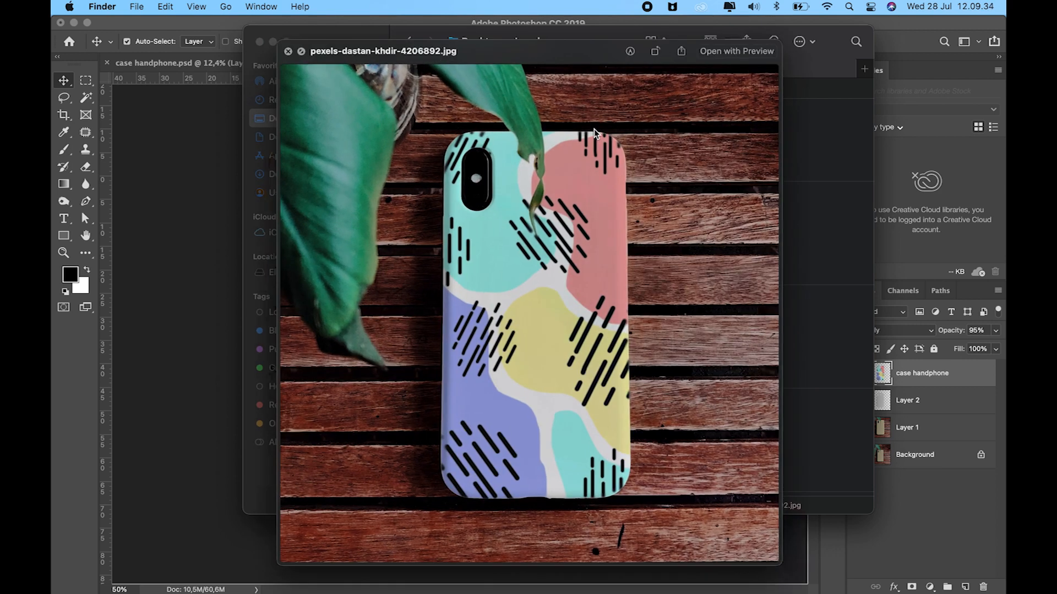
key("space")
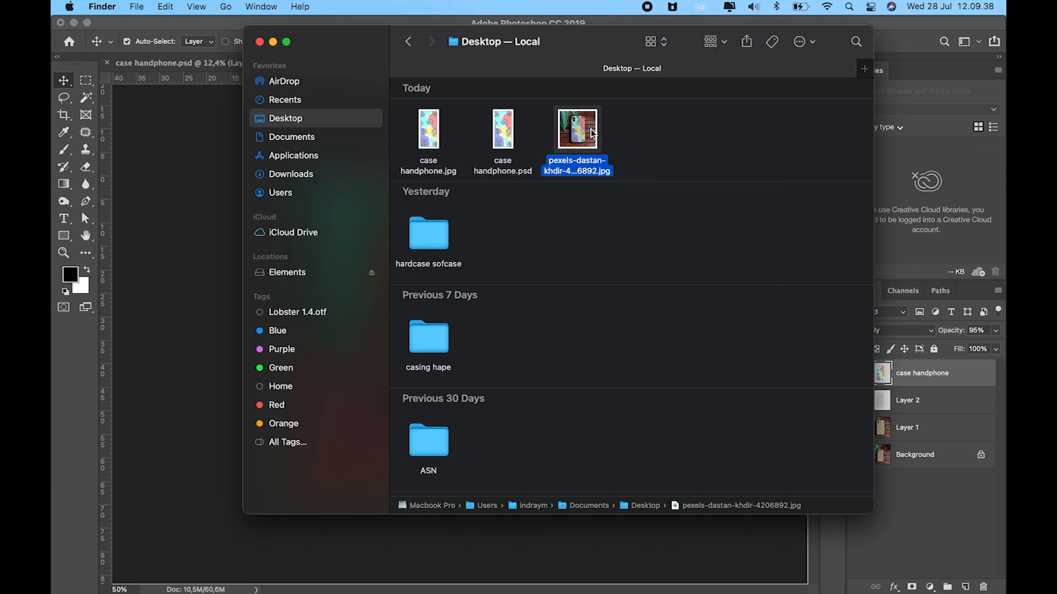
Preview the exported mockup JPEG once more, close the preview and switch back to Photoshop
key("space")
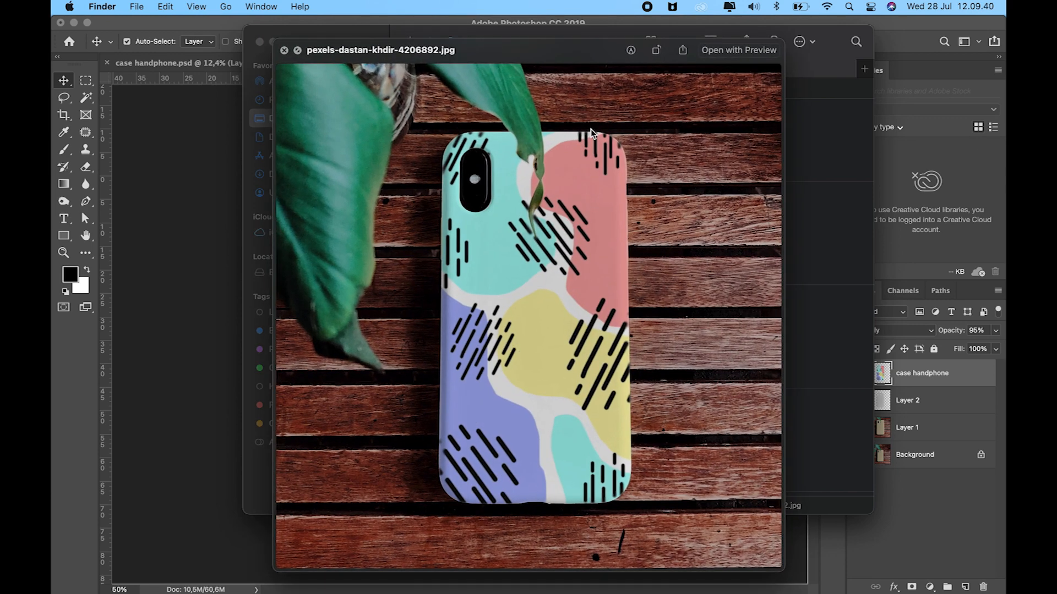
key("space")
key("space")
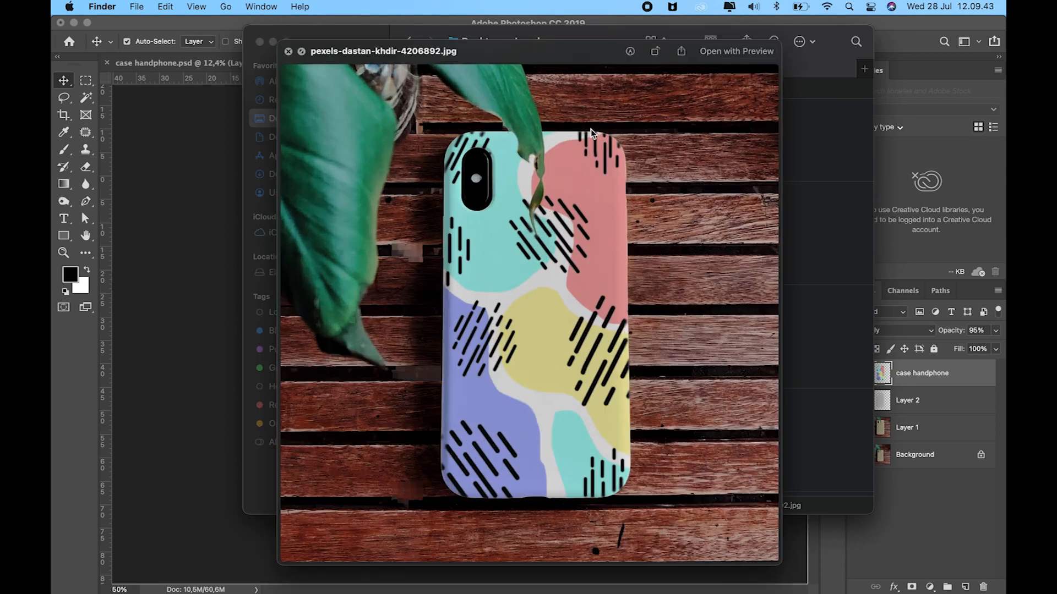
key("space")
left_click(164, 158)
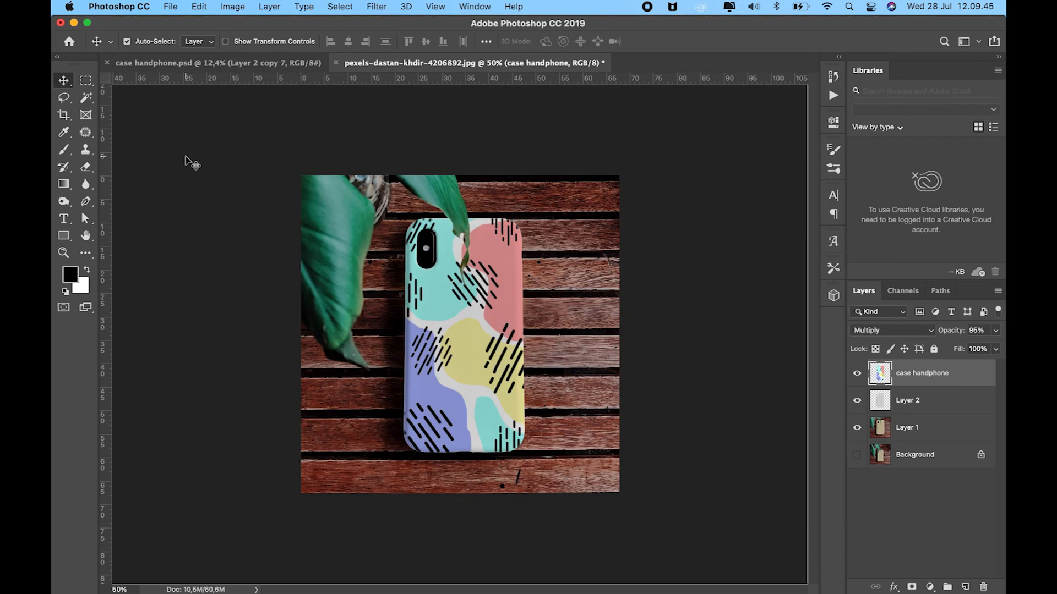